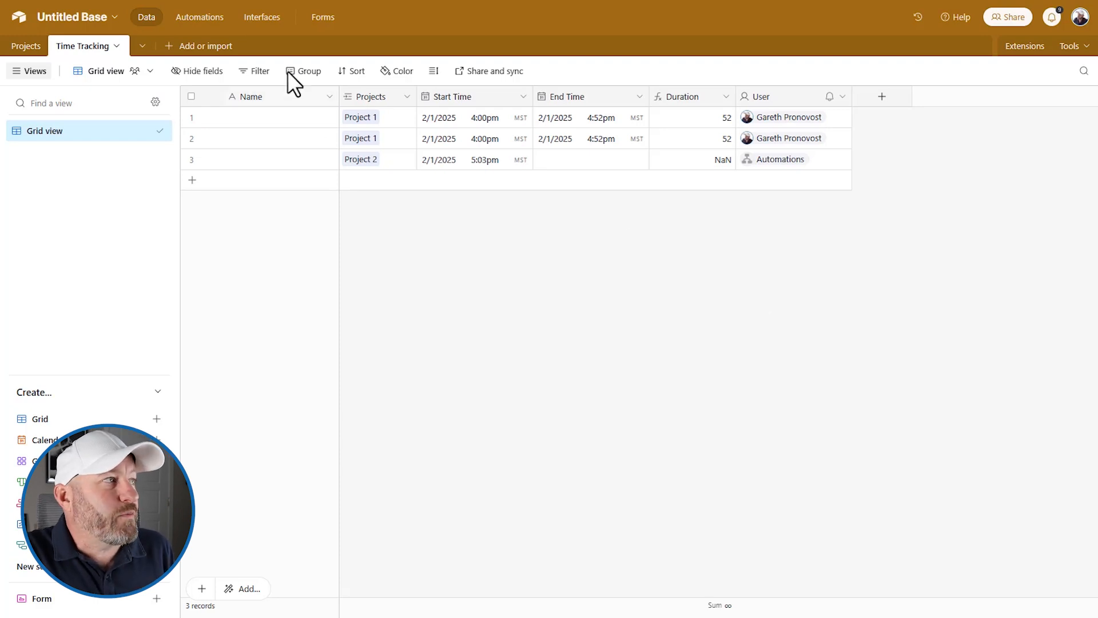
- Open the Time Tracking interface and view Project 2's details and time entries
left_click(261, 17)
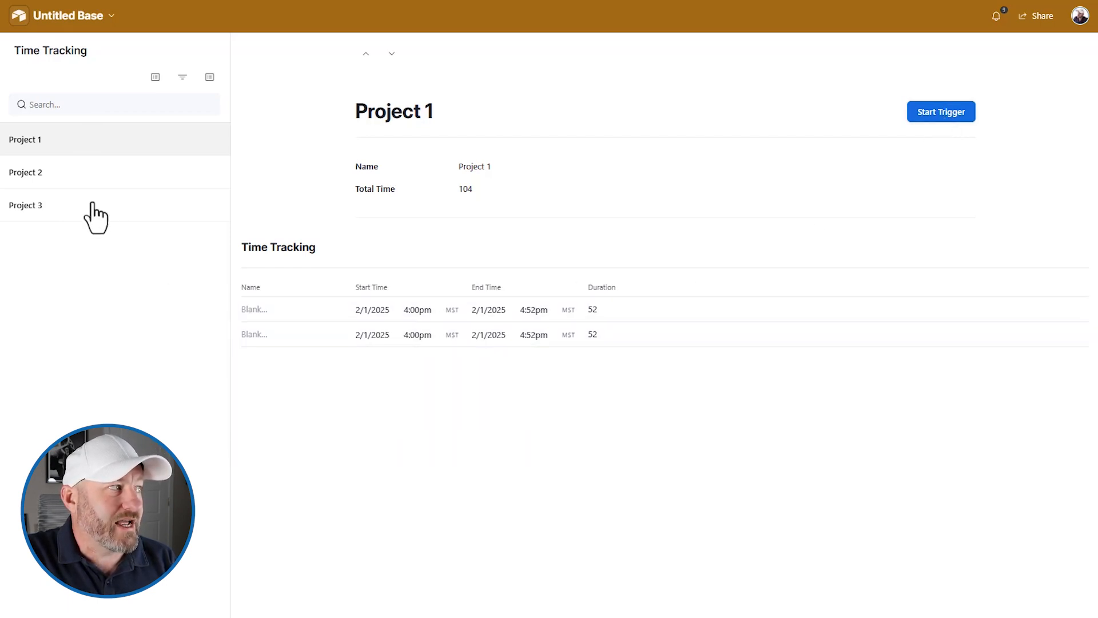
left_click(85, 172)
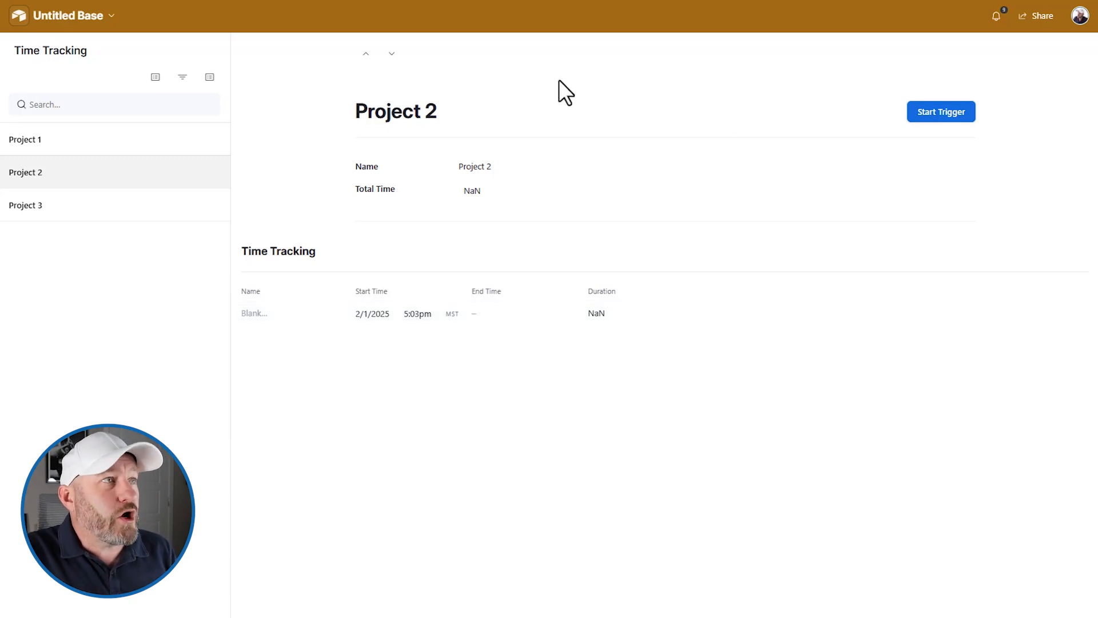
- Return to the Time Tracking table's data and review the Duration field's formula
left_click(77, 20)
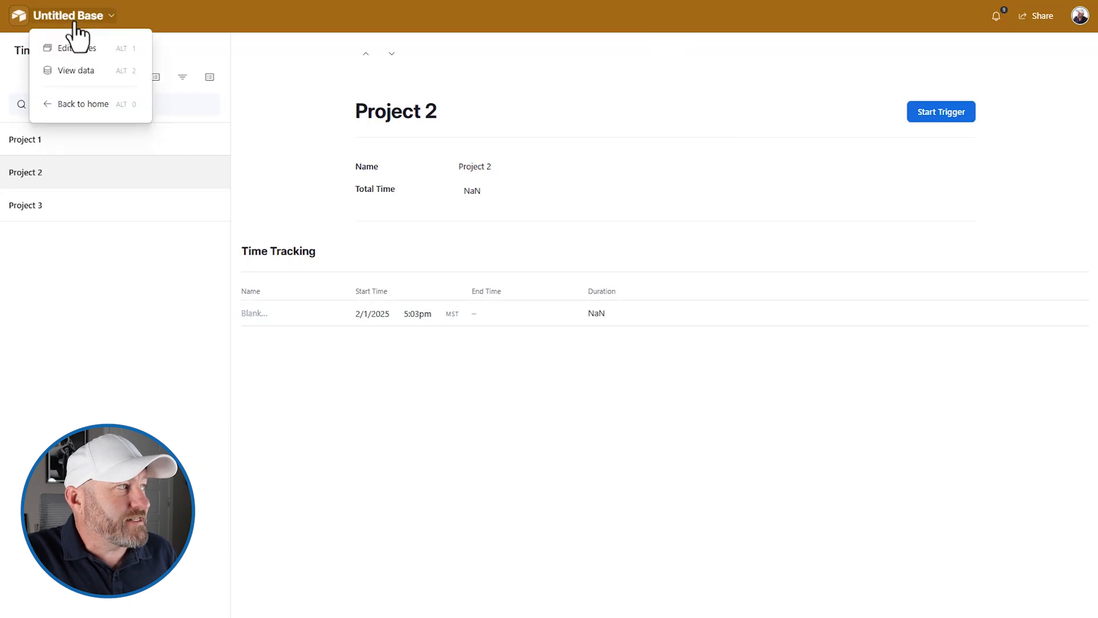
left_click(81, 76)
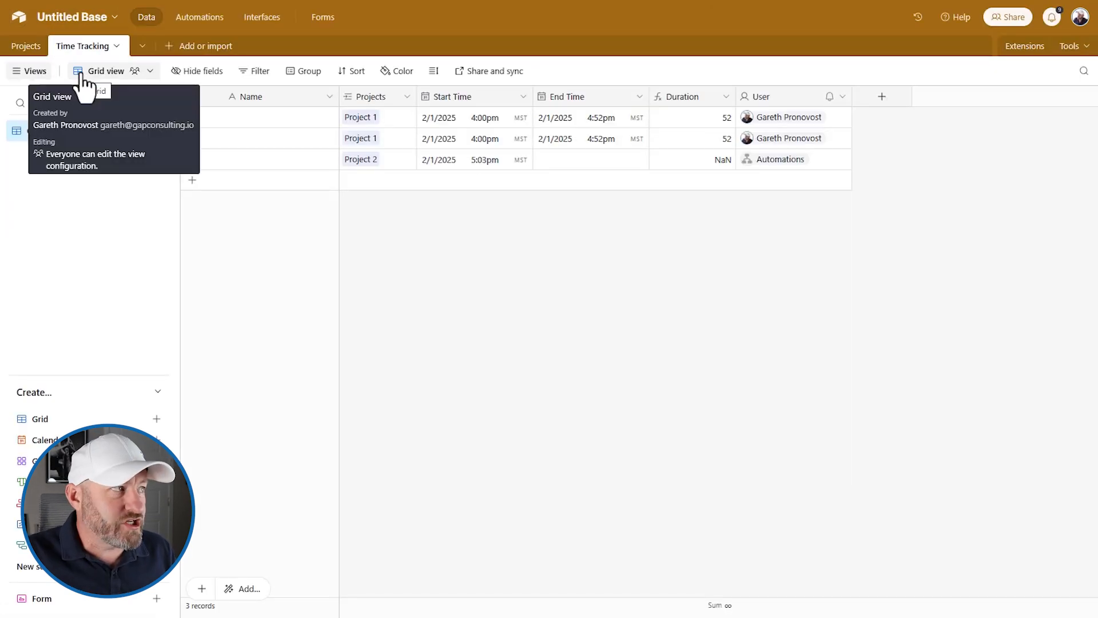
double_click(689, 96)
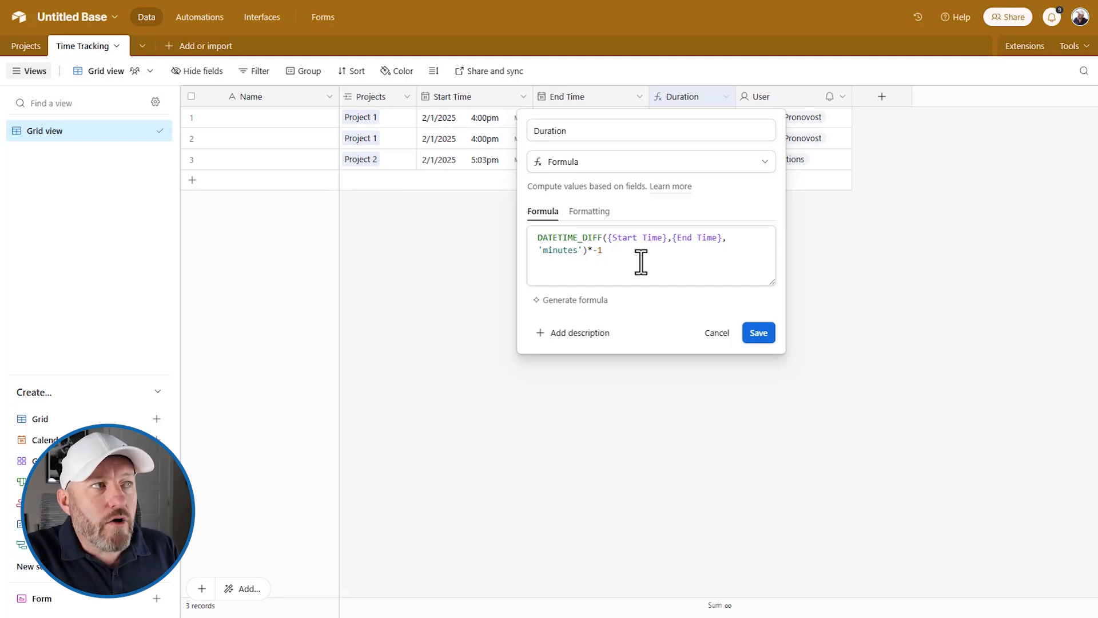
left_click(815, 246)
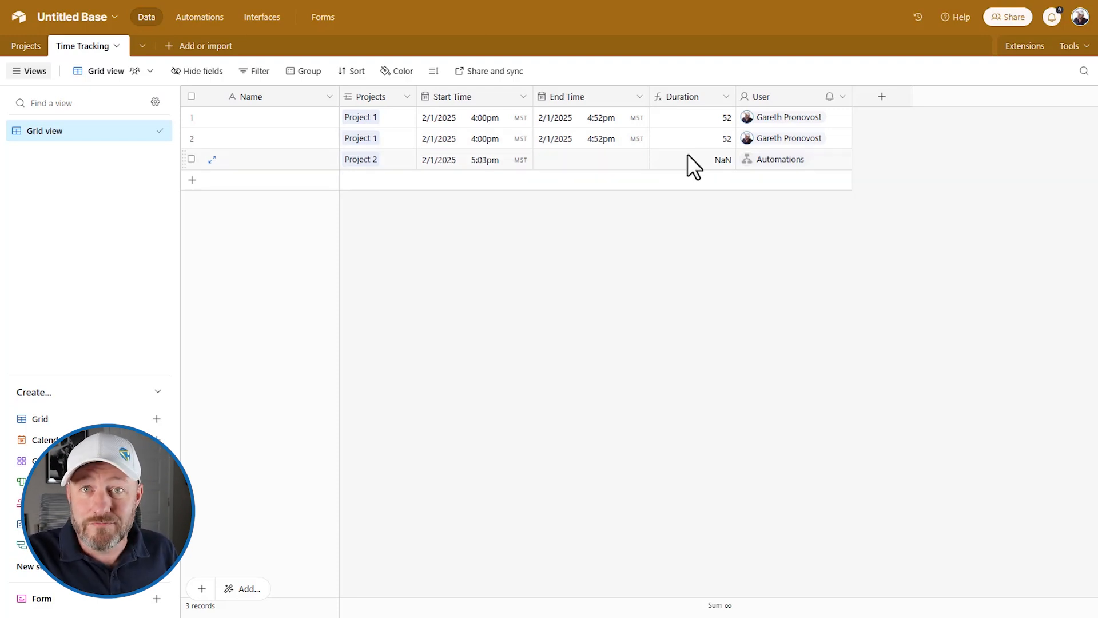
left_click(585, 160)
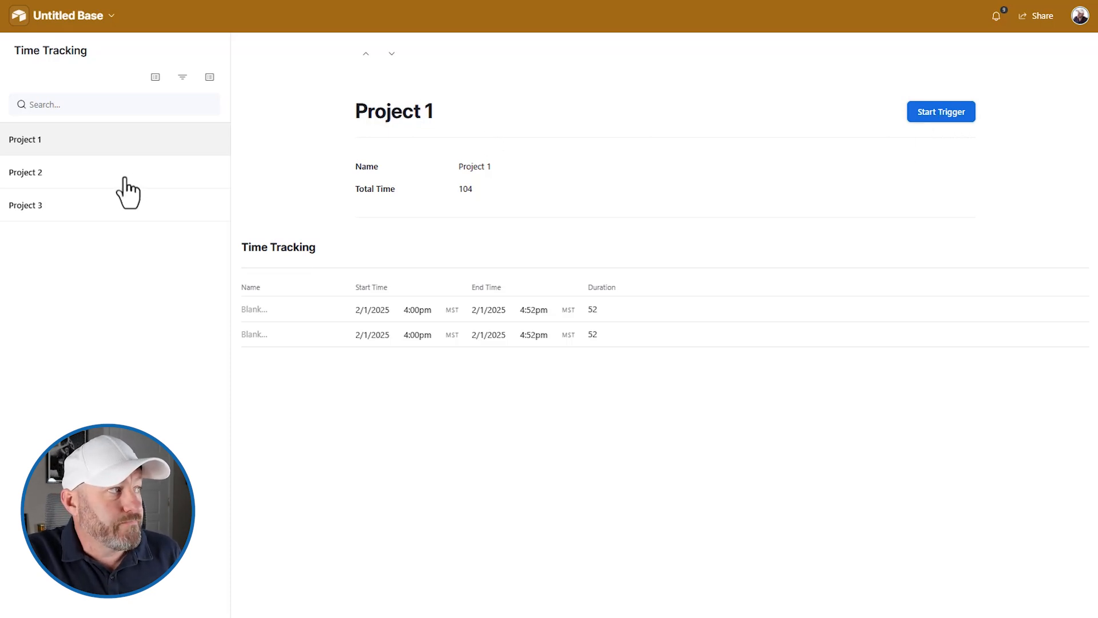
- Review Project 2's open time entry in the interface and return to the Time Tracking table
left_click(66, 176)
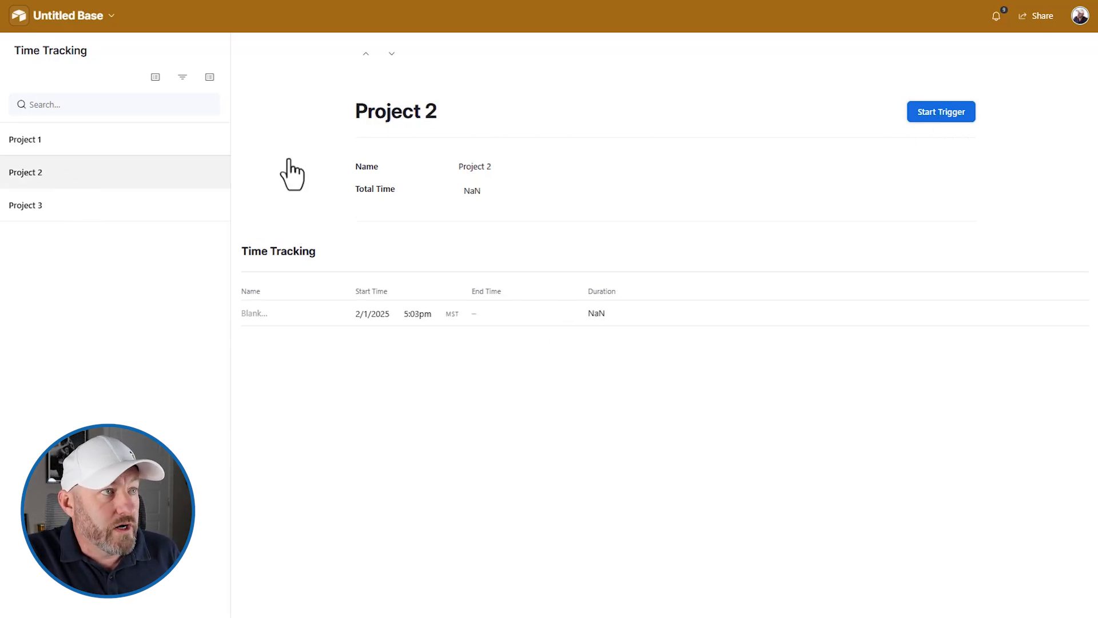
left_click_drag(359, 111, 485, 91)
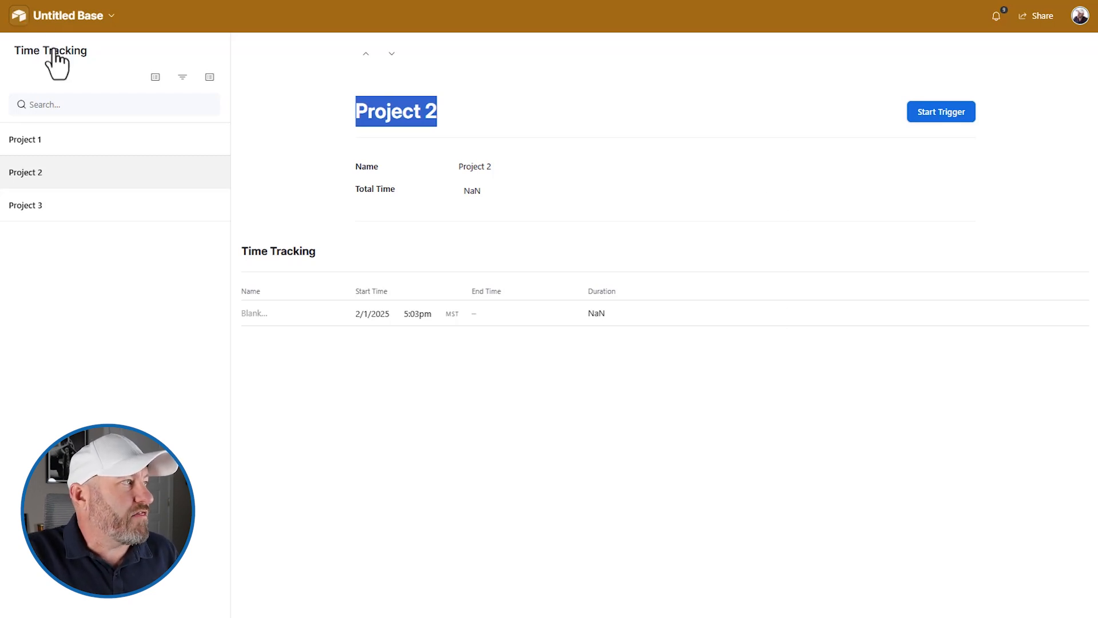
left_click(63, 15)
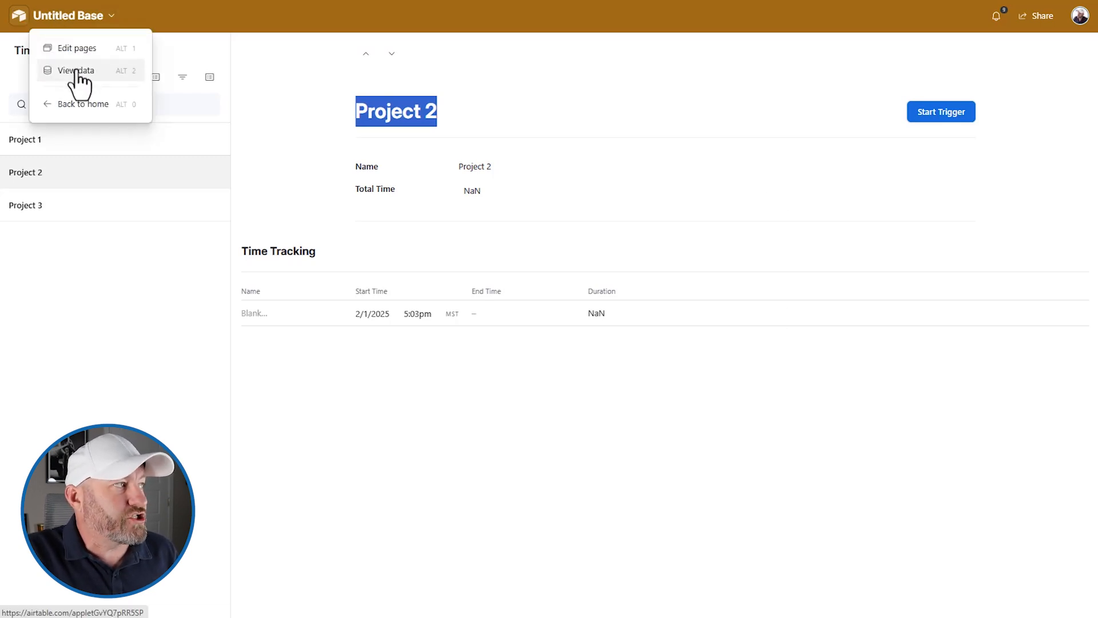
right_click(76, 71)
key("Escape")
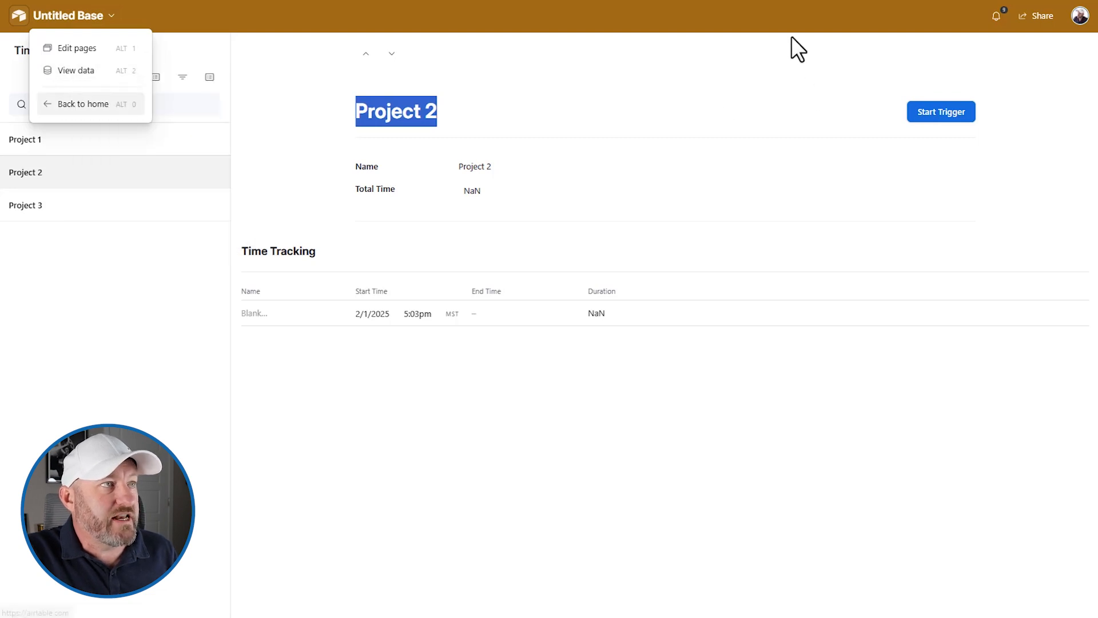
key("ctrl+Tab")
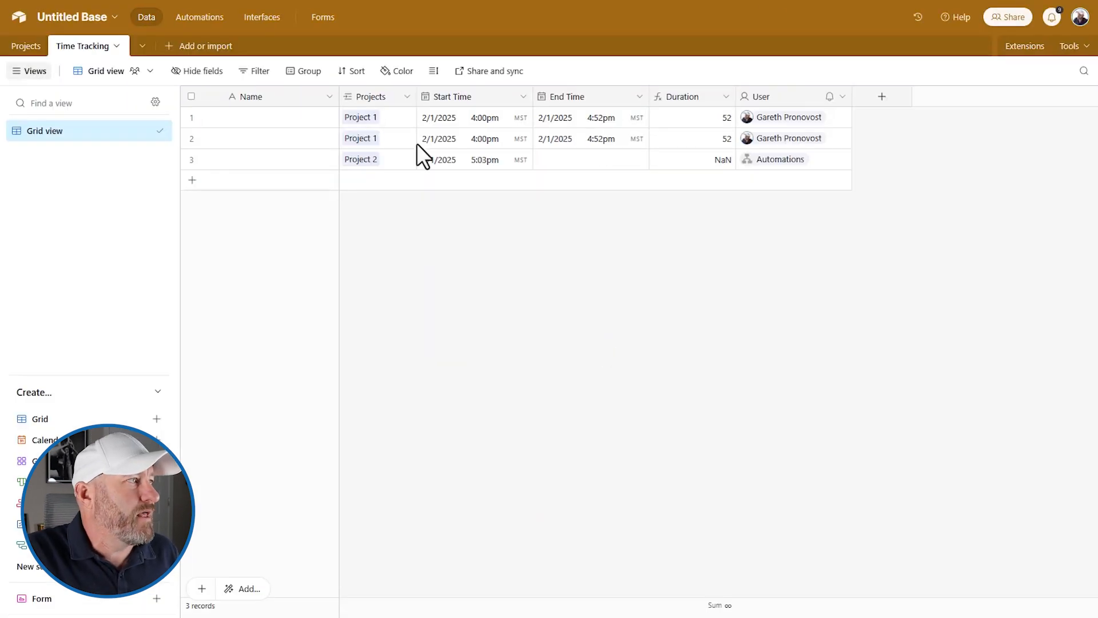
- Examine the Projects and Start Time settings of Automation 2's Create record action and go back to the table data
left_click(214, 20)
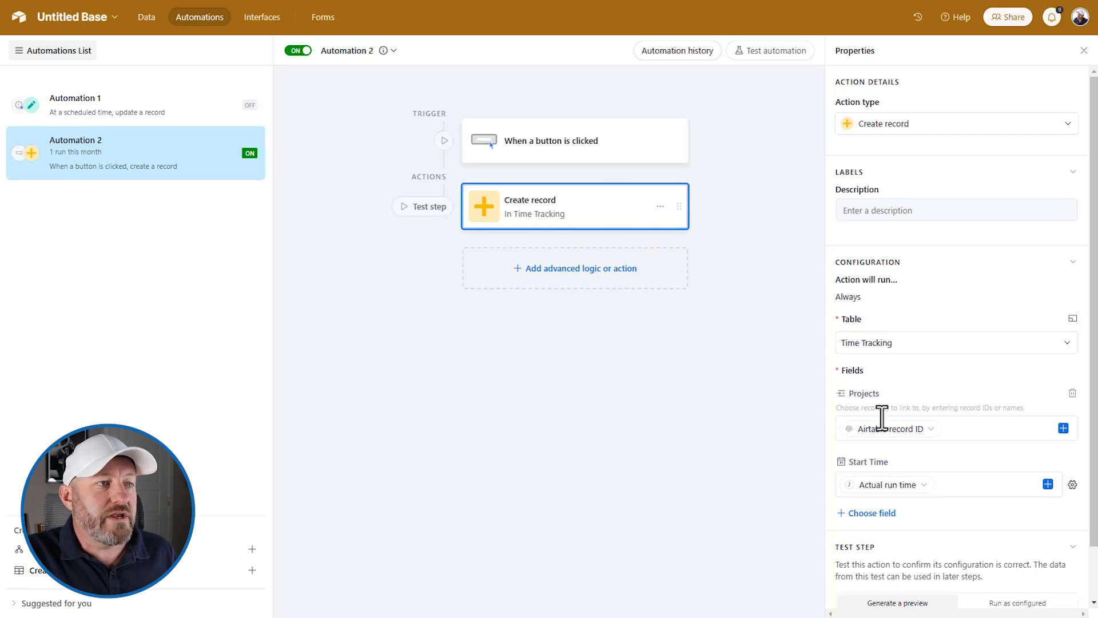
mouse_move(871, 439)
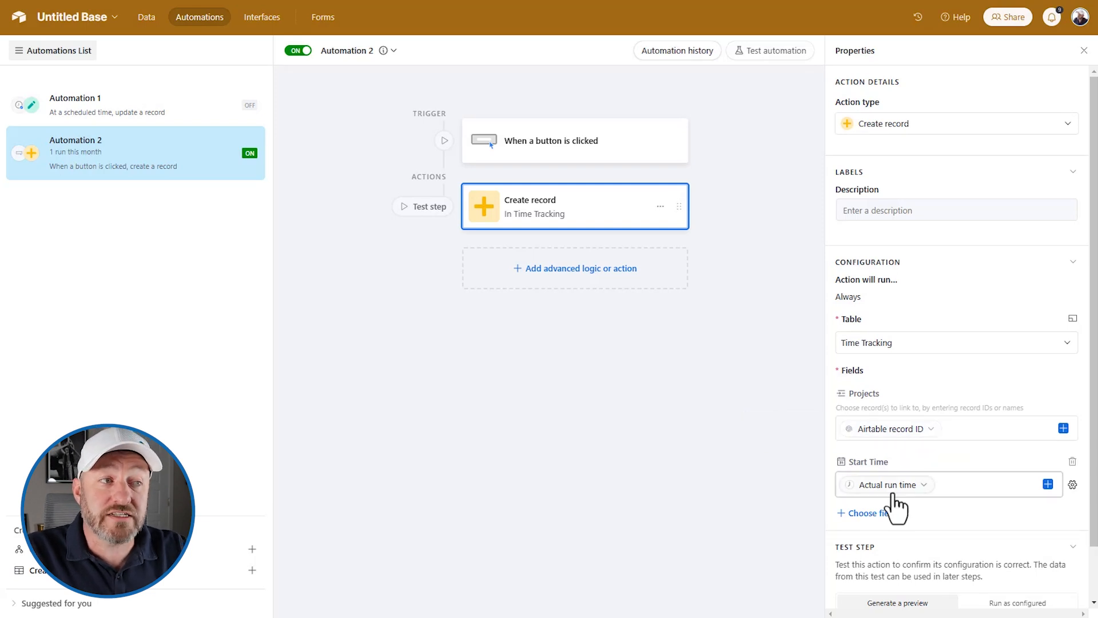
mouse_move(889, 483)
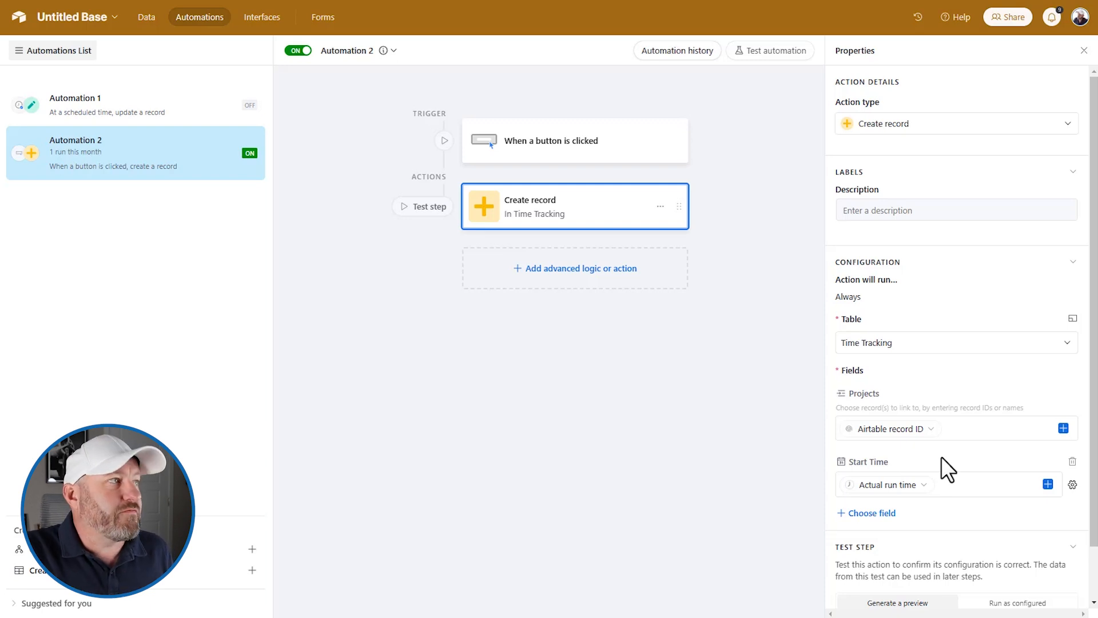
left_click(146, 17)
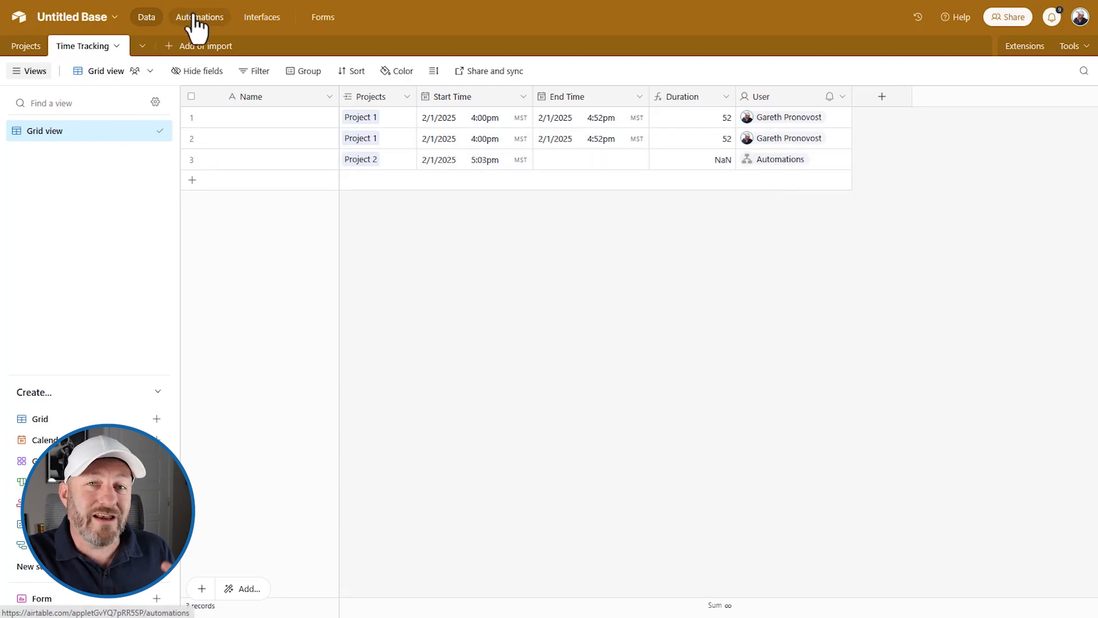
left_click_drag(193, 16, 194, 32)
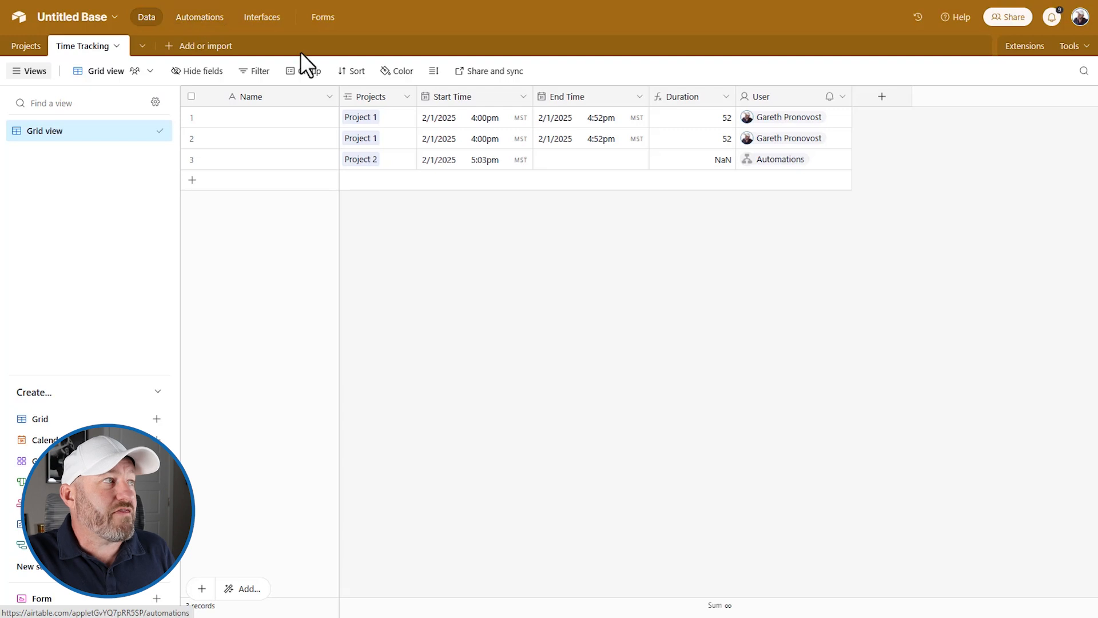
- Add the User field to Automation 2's Create record action and switch it to accept dynamic data
left_click(203, 18)
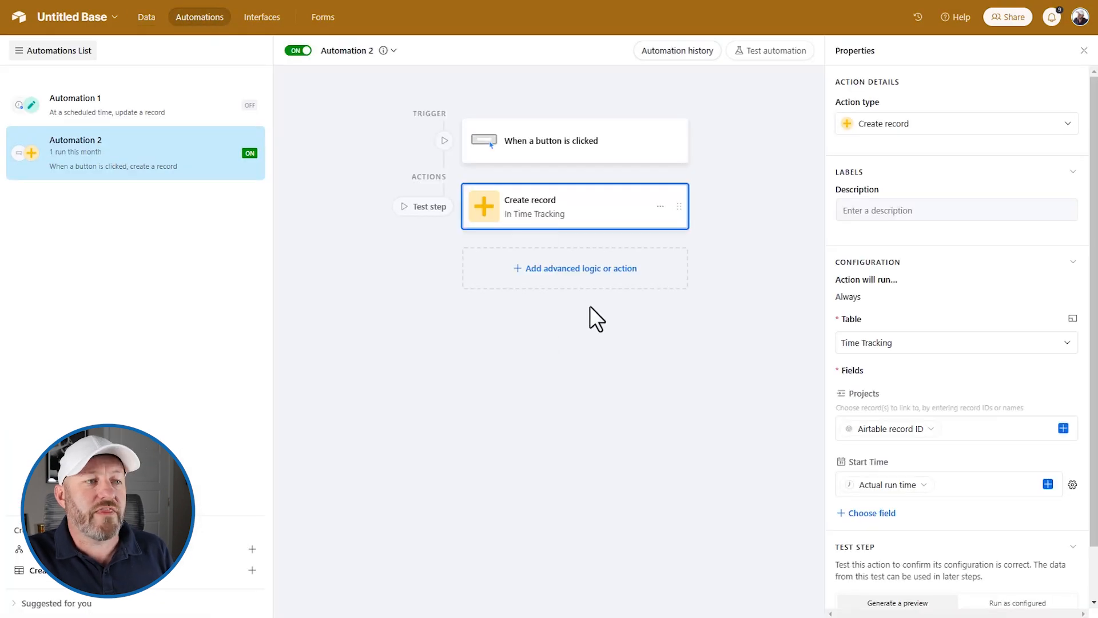
left_click(870, 513)
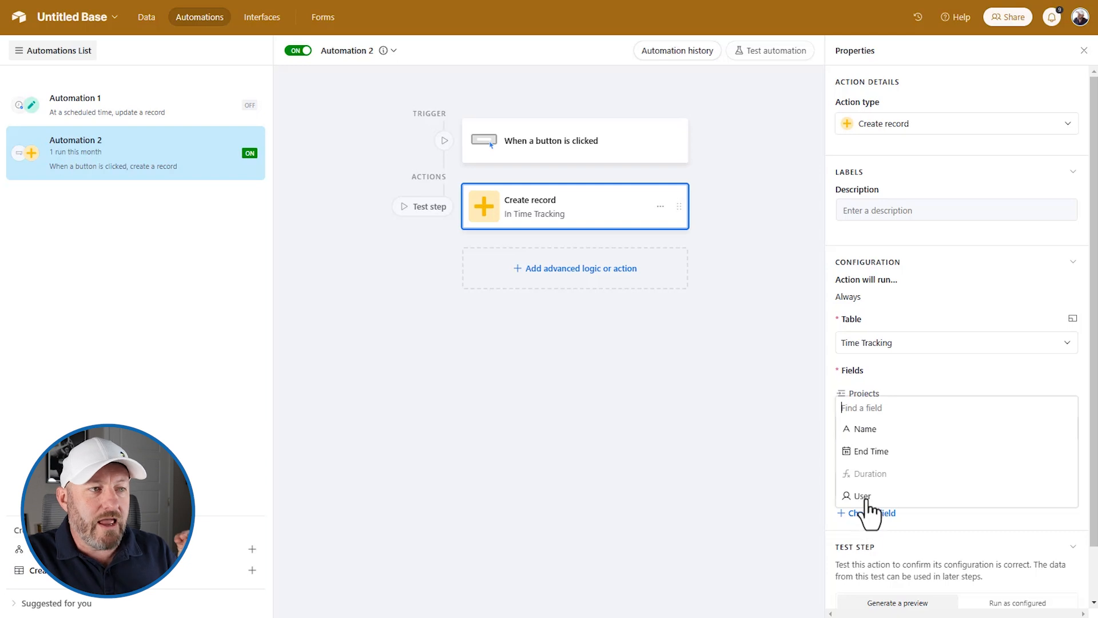
left_click(864, 497)
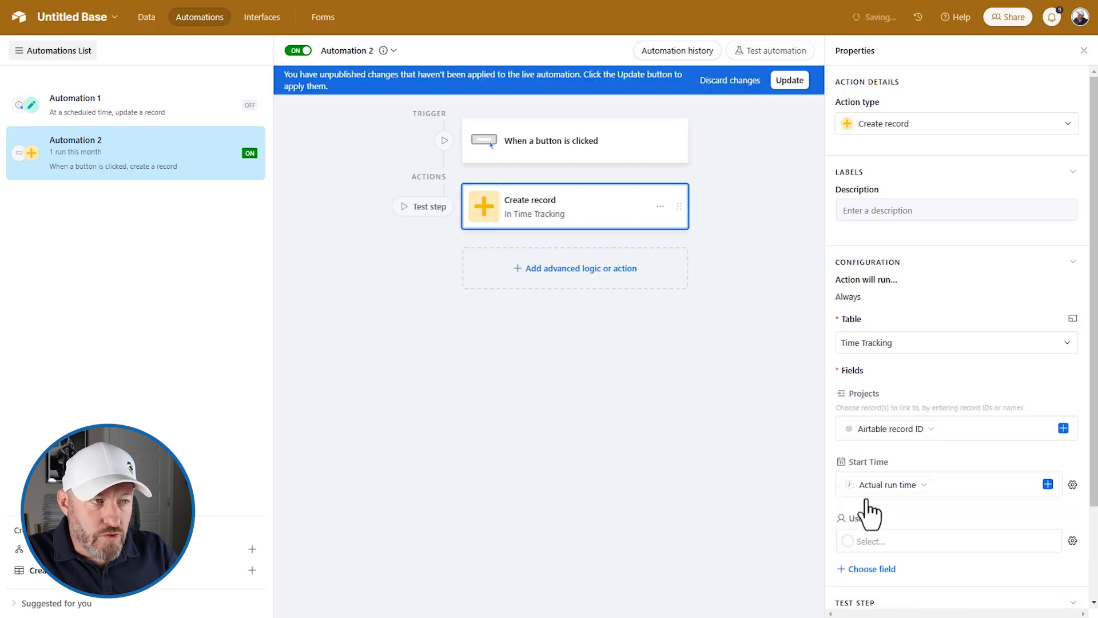
left_click(1073, 541)
left_click(1004, 522)
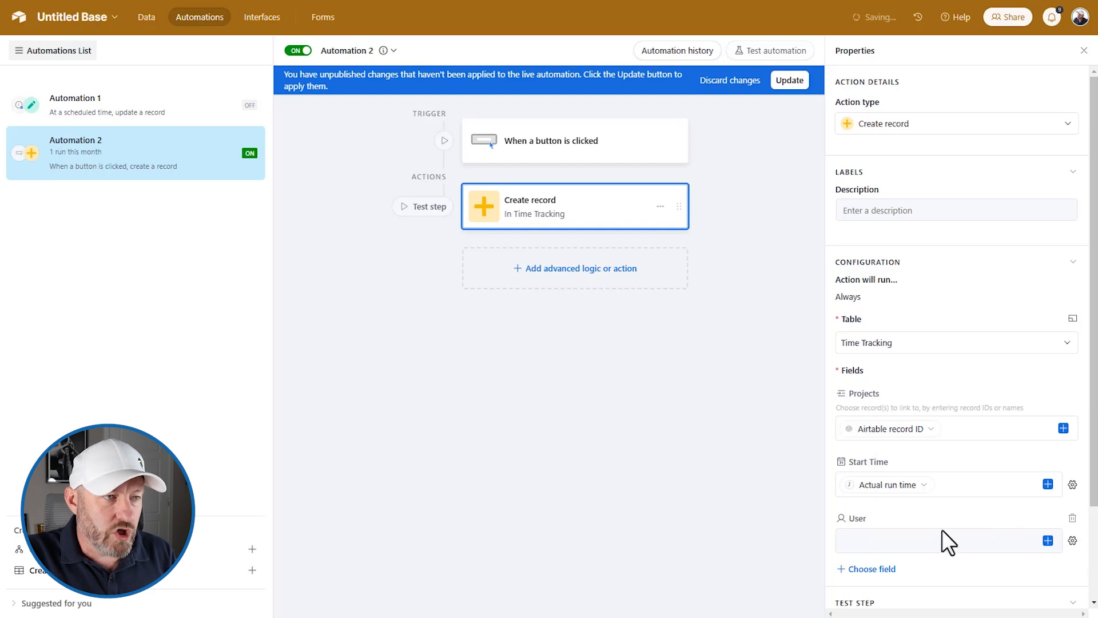
- Fill the User field with the ID of the user who took action from the button trigger and update the live automation
left_click(1048, 541)
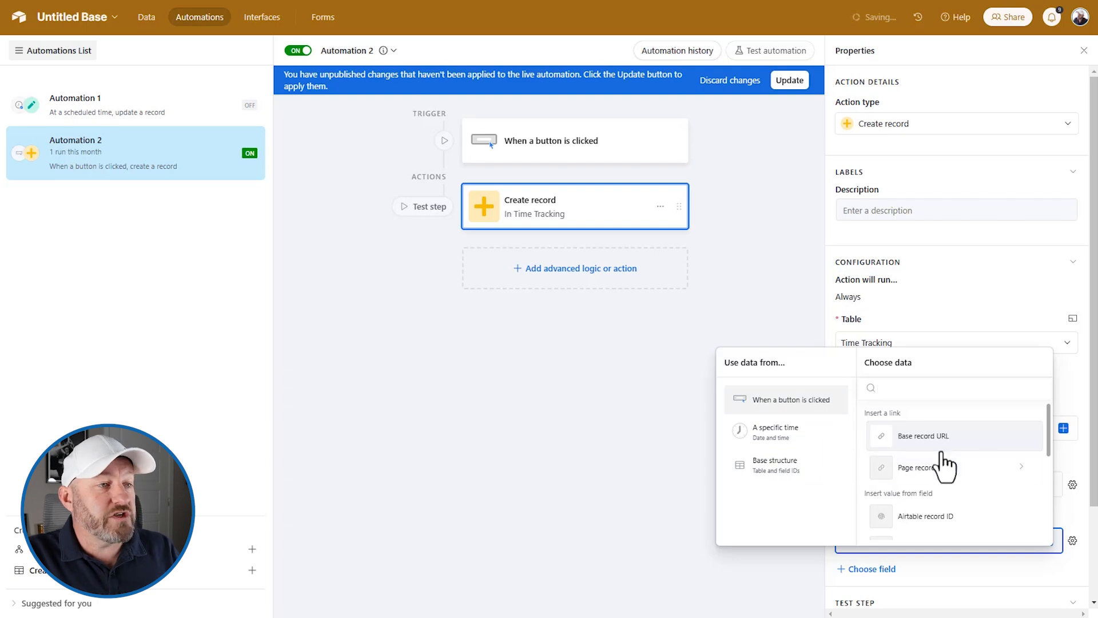
scroll(944, 458, "down", 3)
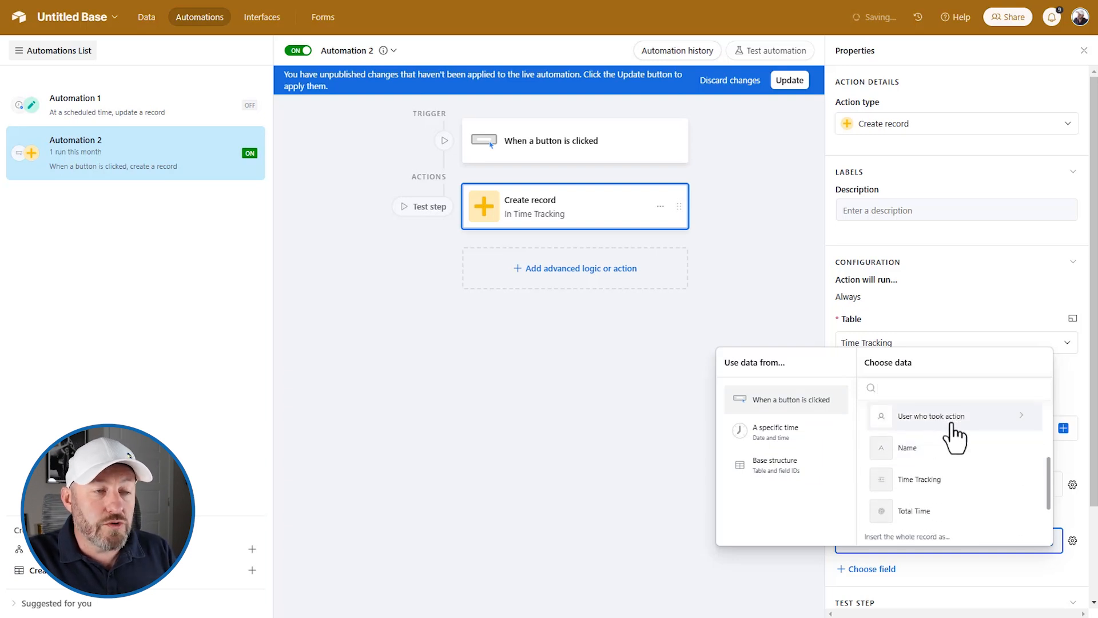
left_click(951, 426)
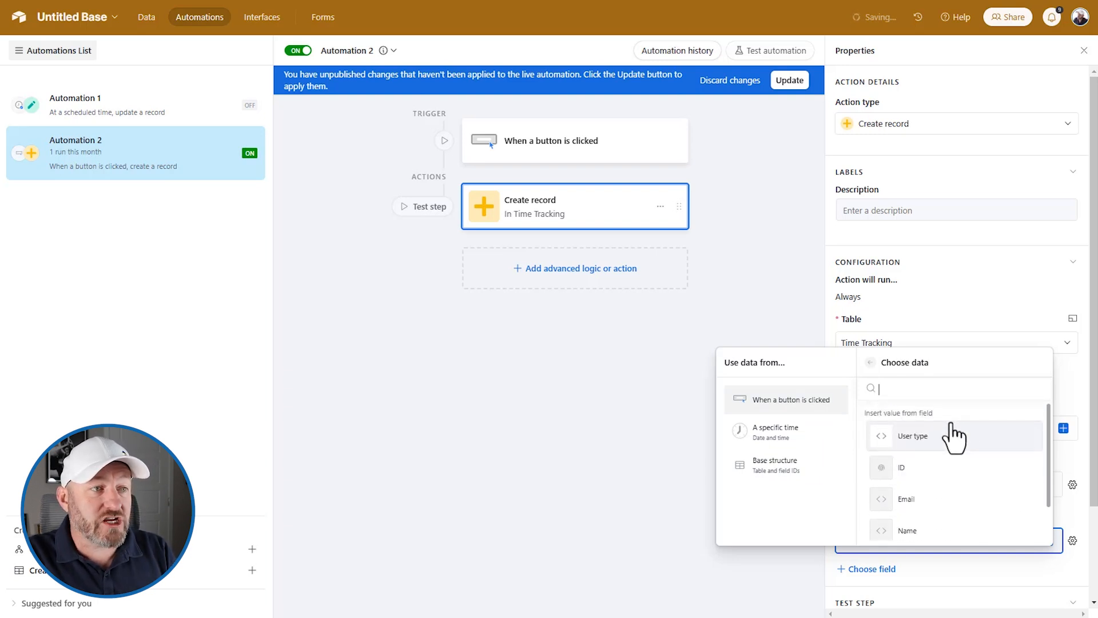
left_click(934, 475)
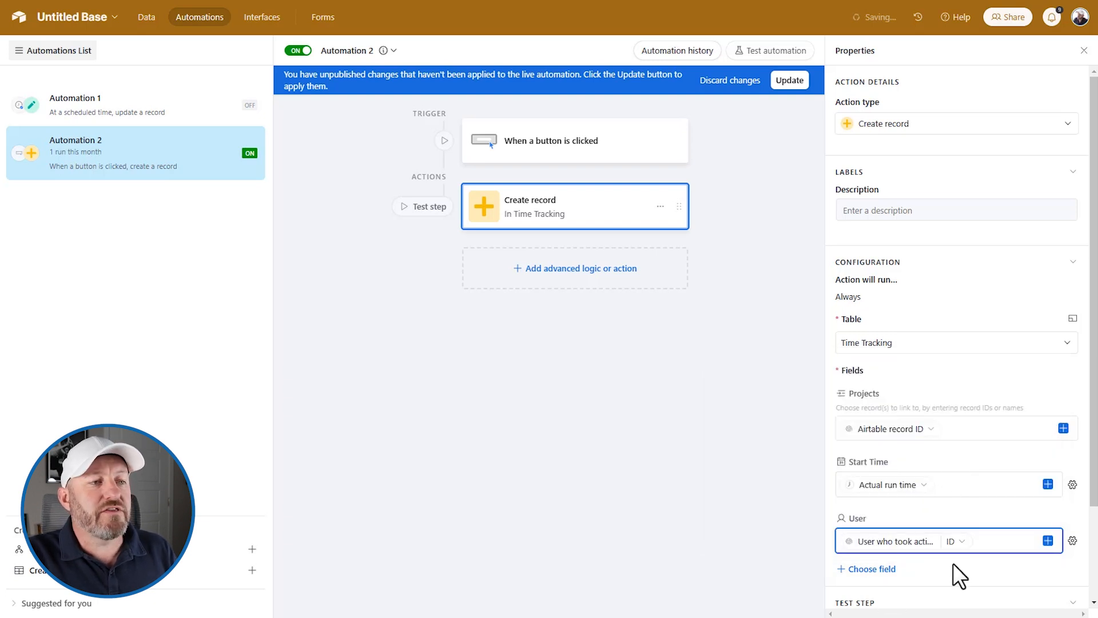
scroll(965, 575, "down", 3)
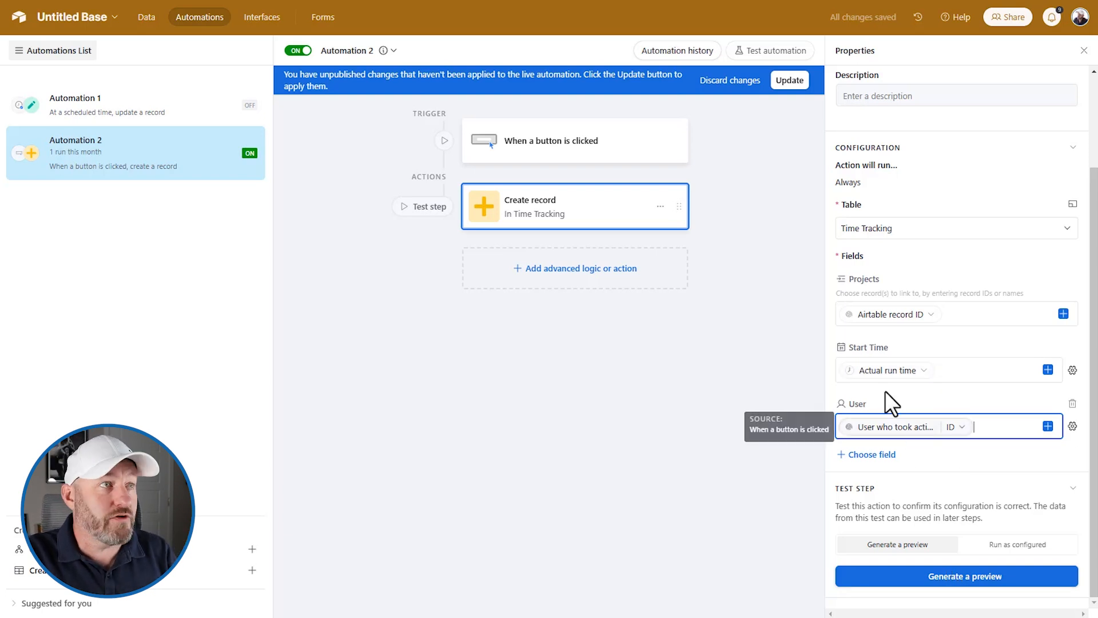
left_click(793, 81)
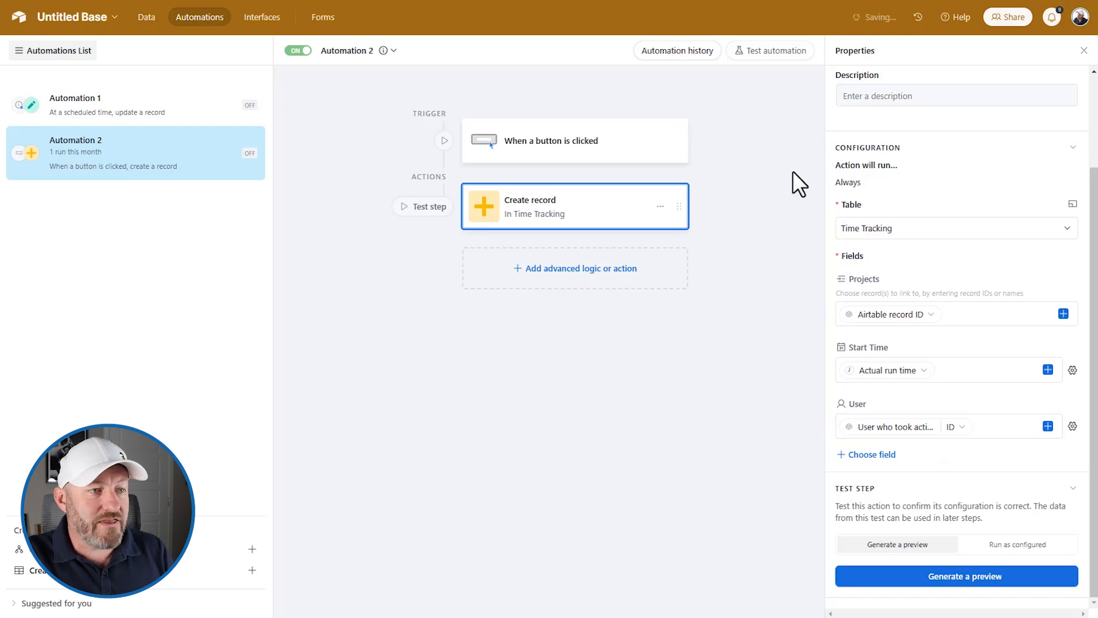
- In the Time Tracking table, change the Project 2 record's User to the same person as the other two records
left_click(152, 18)
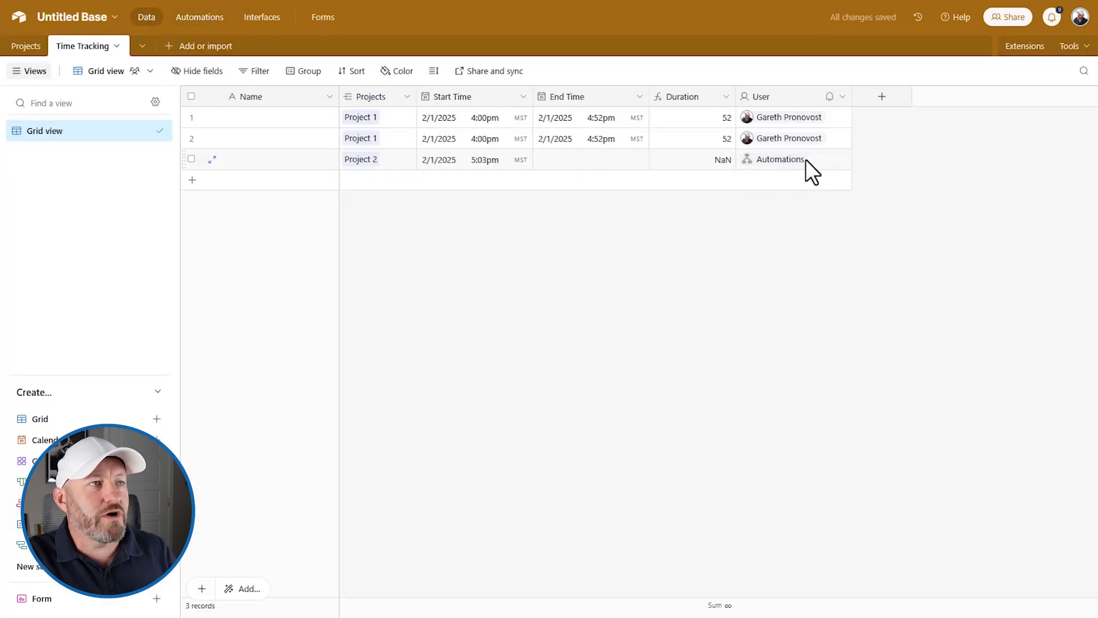
double_click(808, 159)
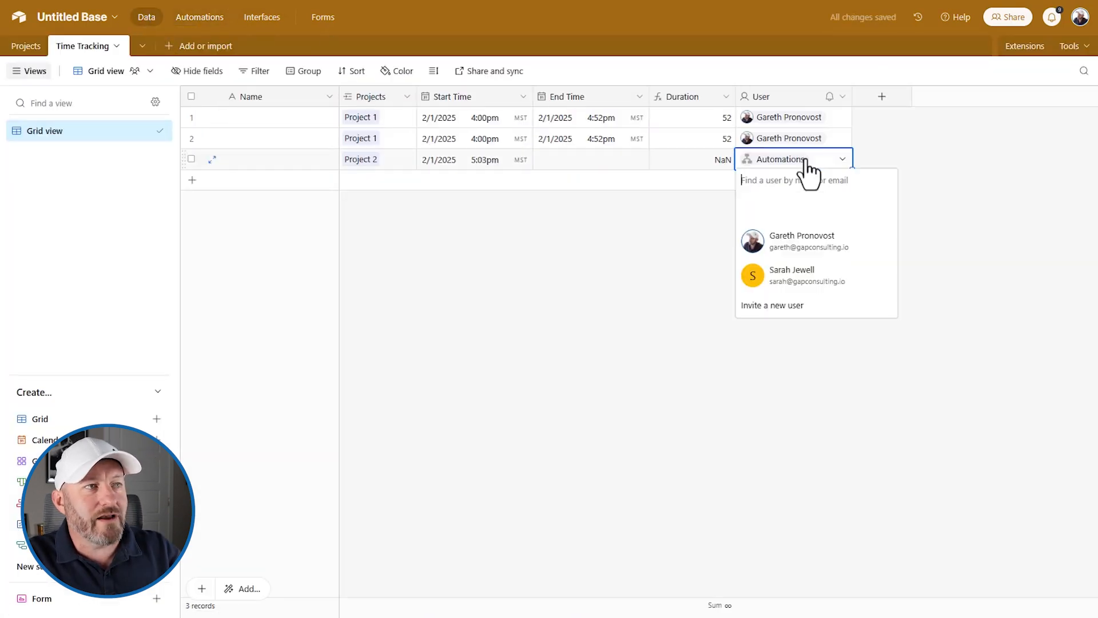
left_click(811, 239)
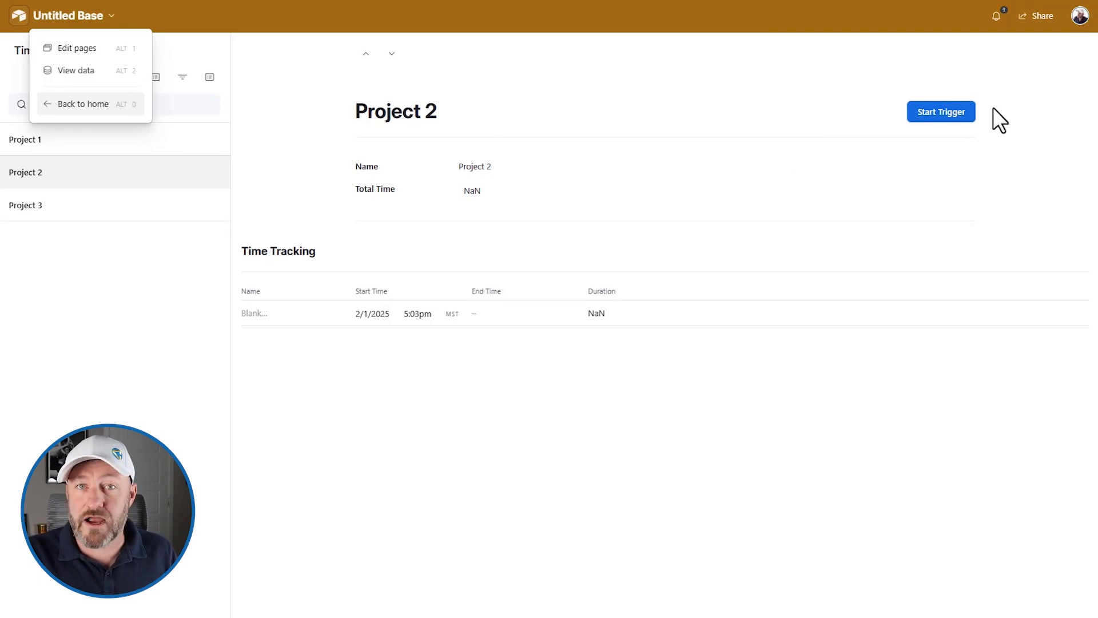
- Check the Project 2 page with its Start Trigger button in the Time Tracking interface
left_click(626, 410)
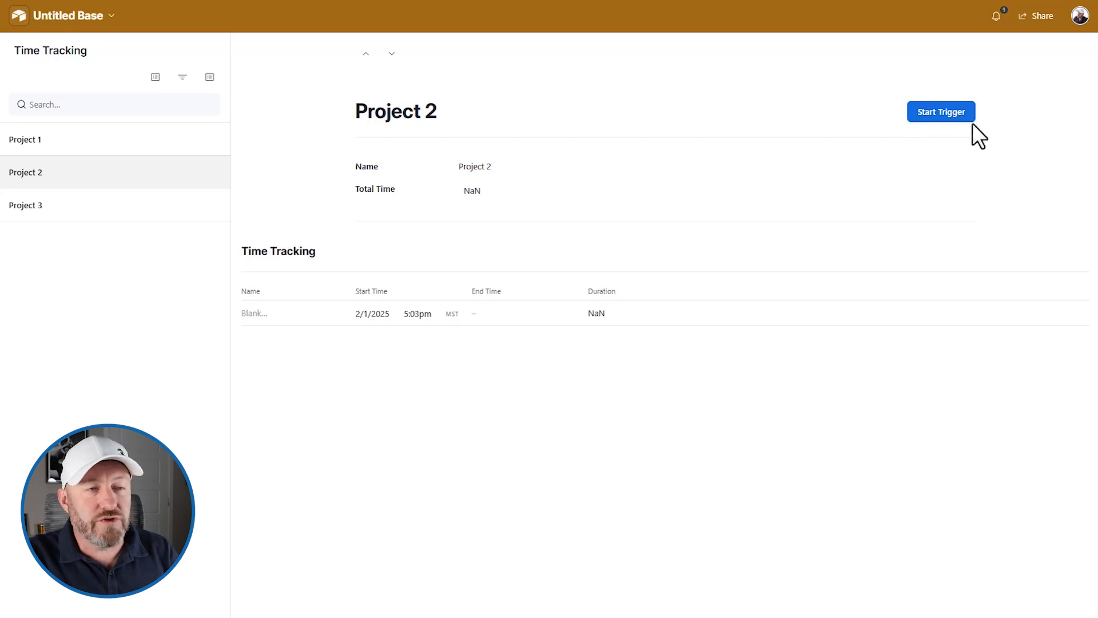
left_click_drag(352, 115, 451, 119)
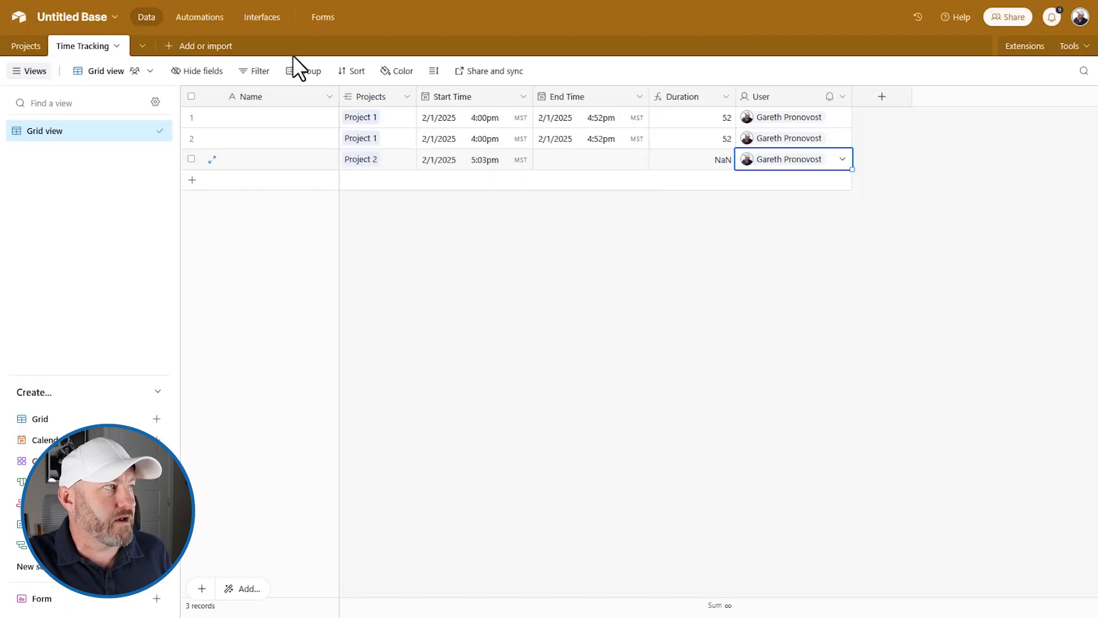
- Create a new automation named "End Time Trackers"
left_click(209, 18)
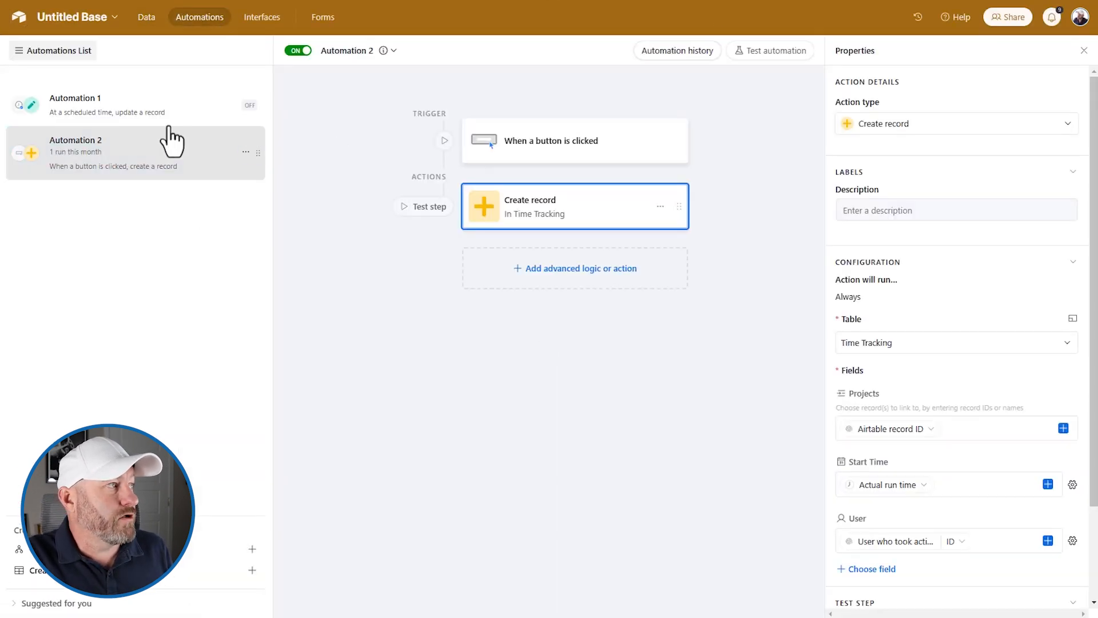
left_click(130, 551)
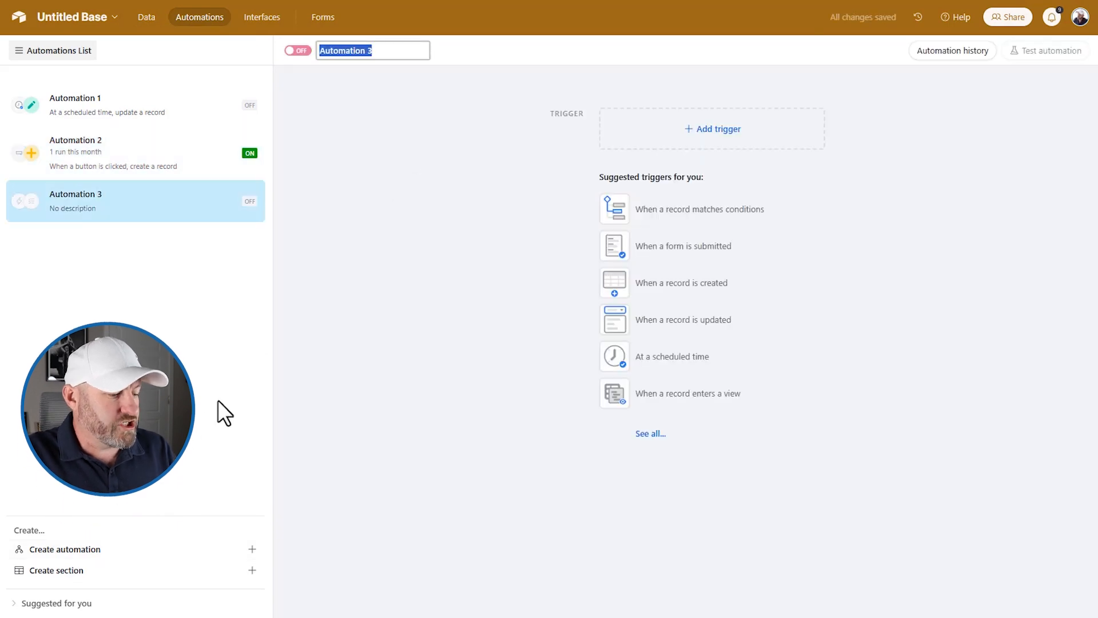
type("End Time Trackers")
key("Return")
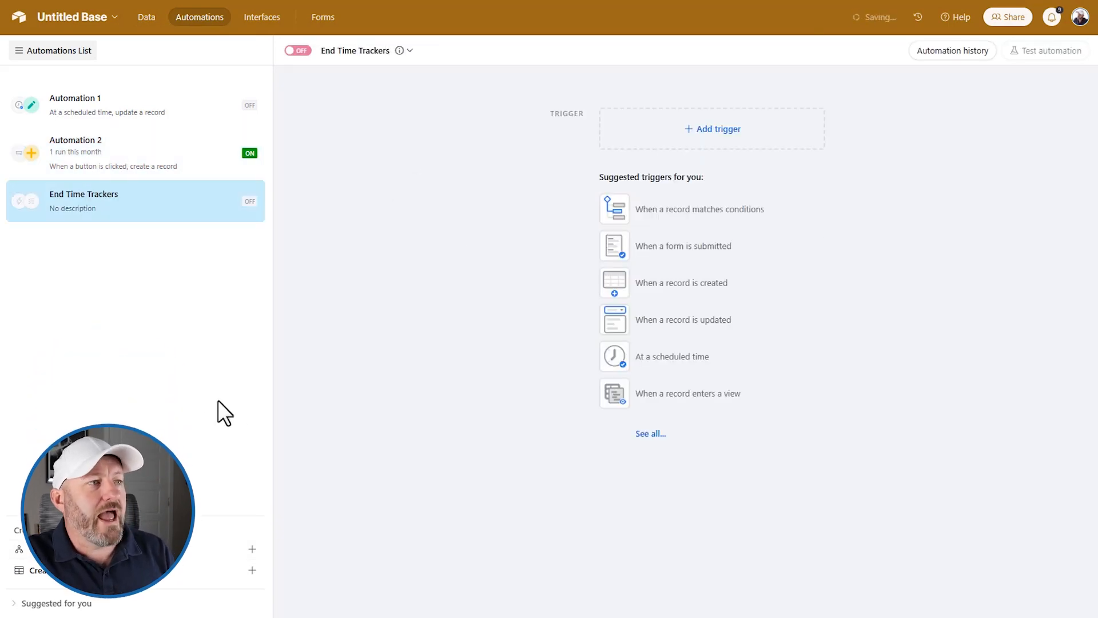
- Set the End Time Trackers automation's trigger to fire when a button is clicked
left_click(652, 435)
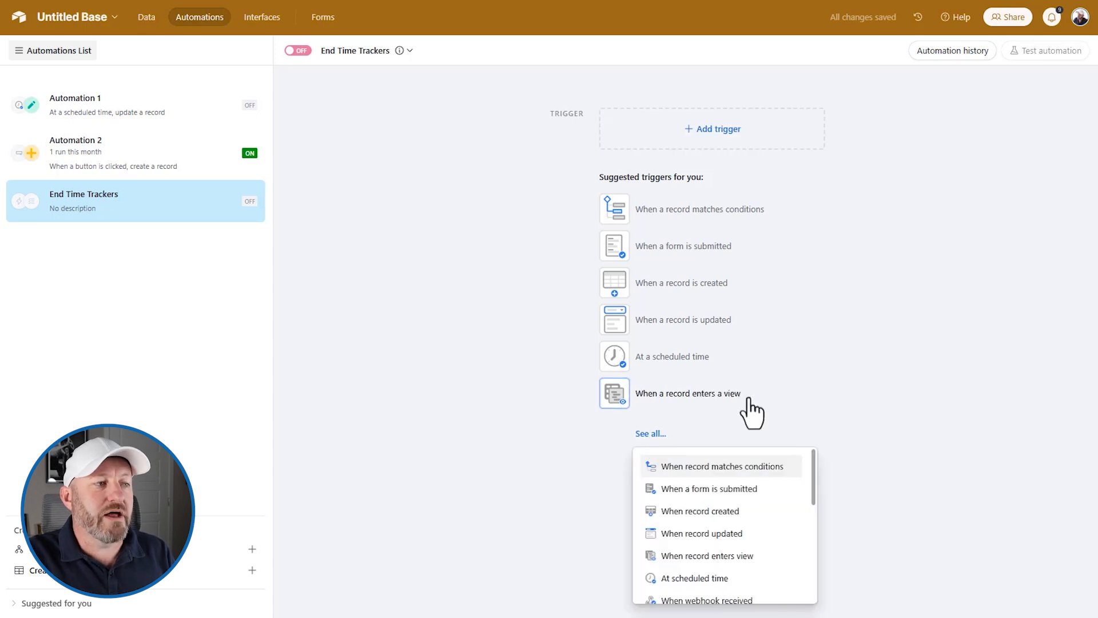
scroll(726, 517, "down", 3)
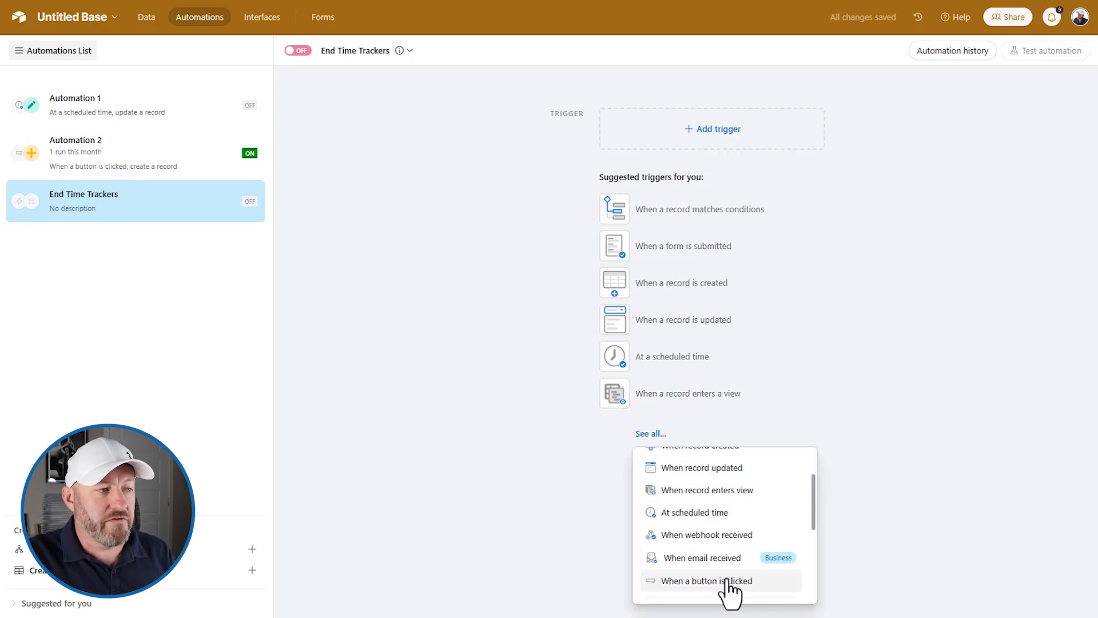
scroll(726, 585, "up", 1)
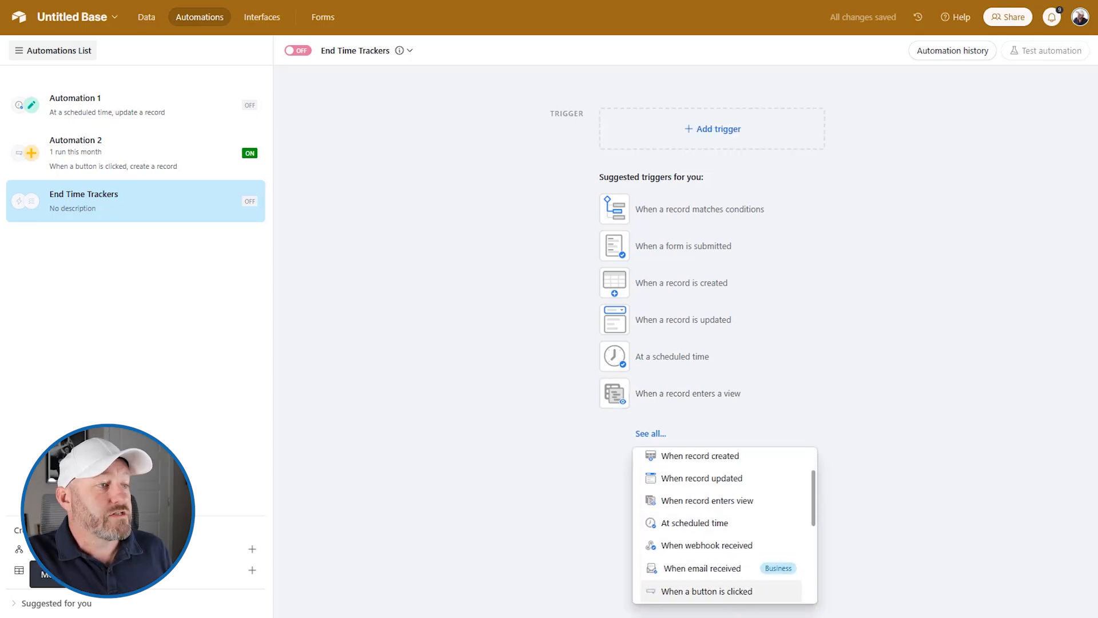
left_click(727, 594)
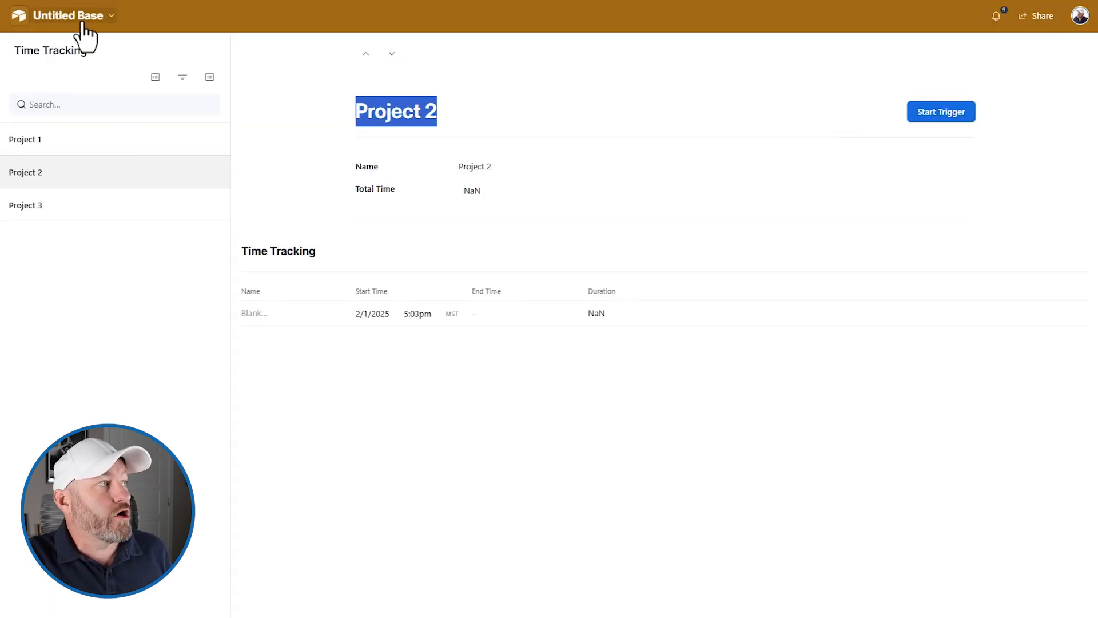
- Open the Time Tracking interface for editing and add a second button action to the project record detail
left_click(84, 24)
left_click(77, 47)
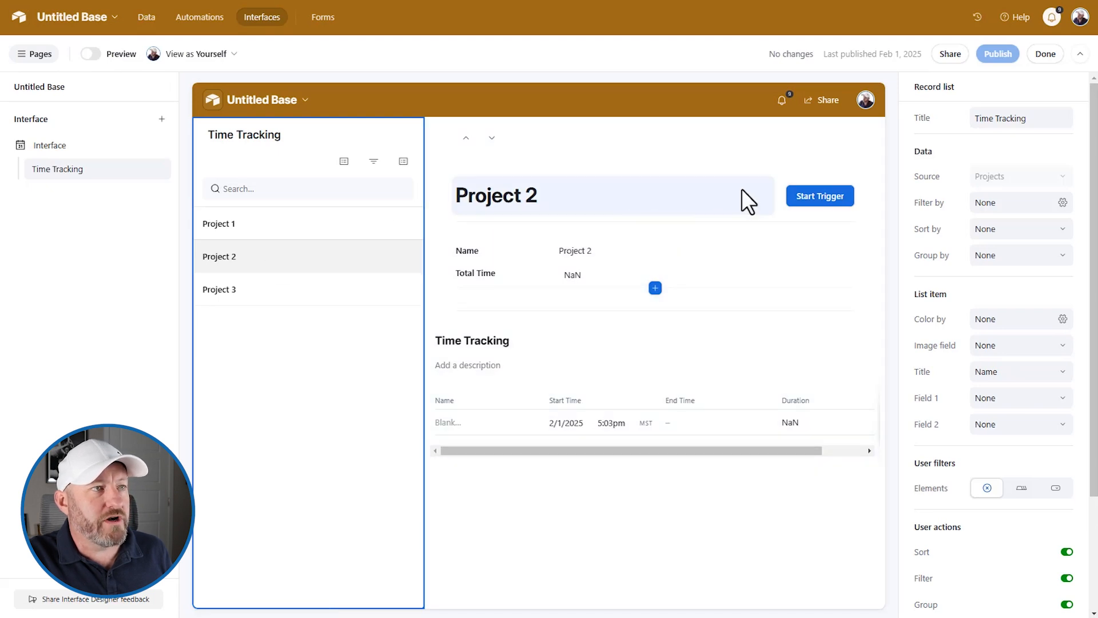
left_click(743, 197)
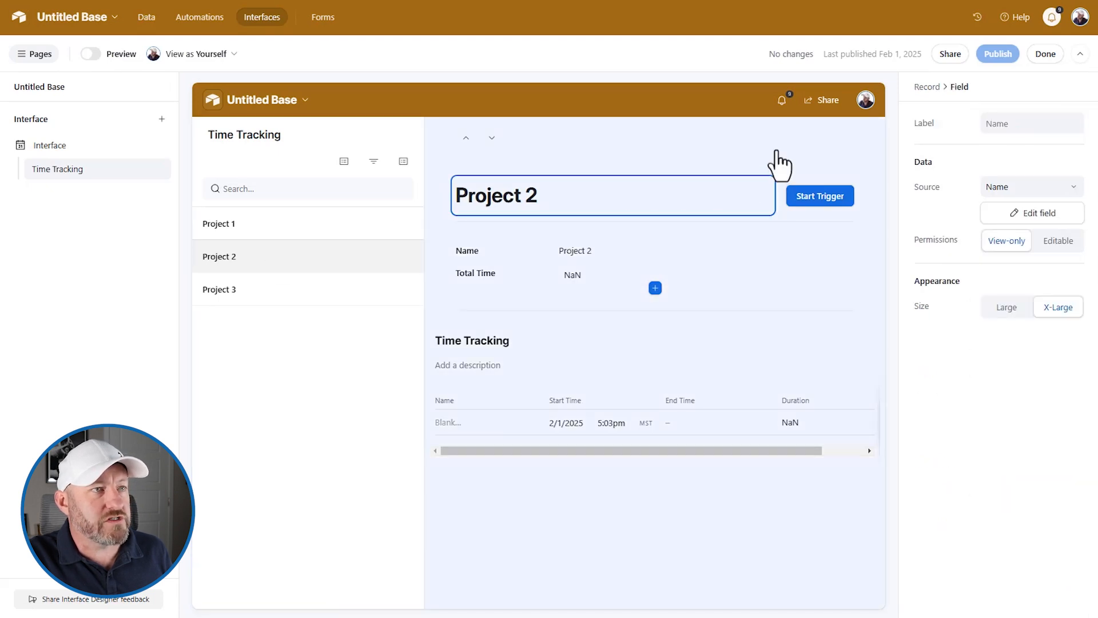
left_click(779, 165)
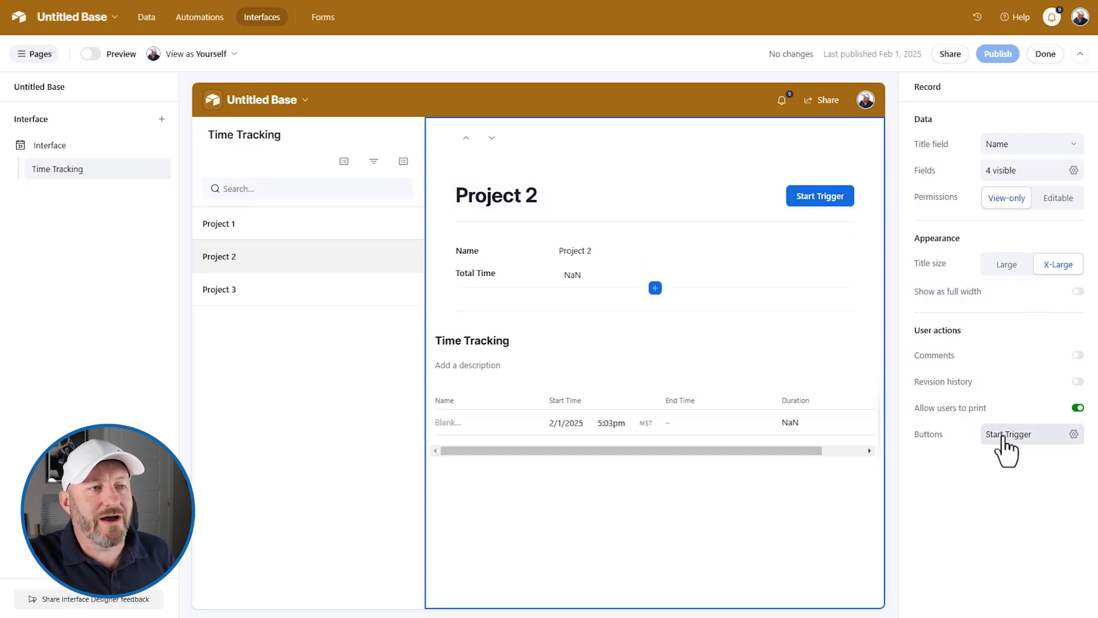
left_click(996, 440)
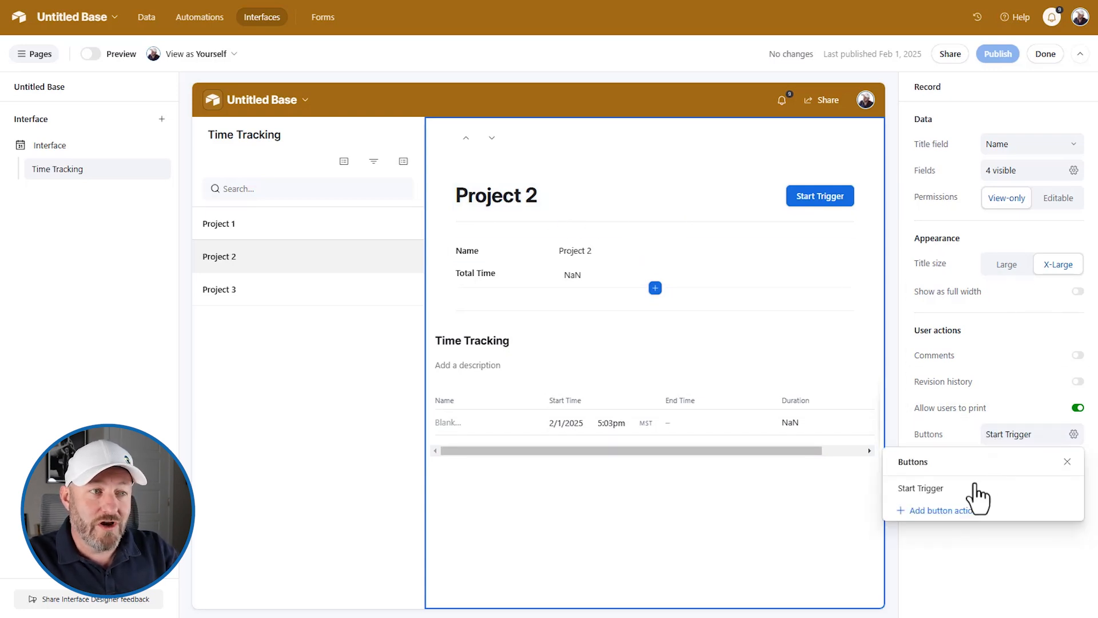
left_click(961, 515)
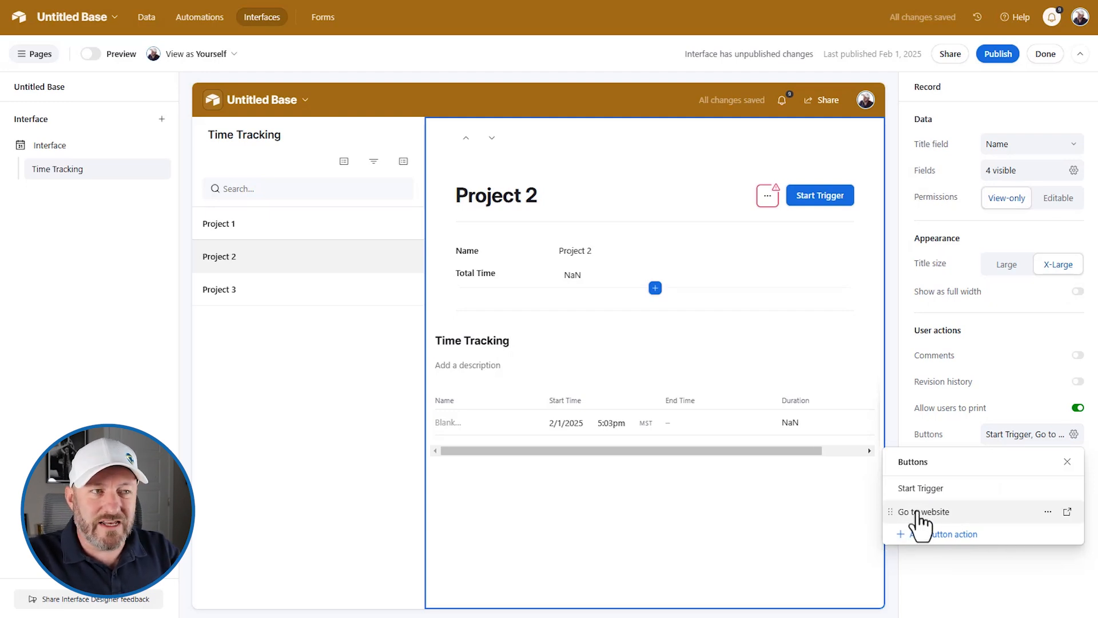
- Open the new button's settings and set its action to Run automation
left_click(1067, 511)
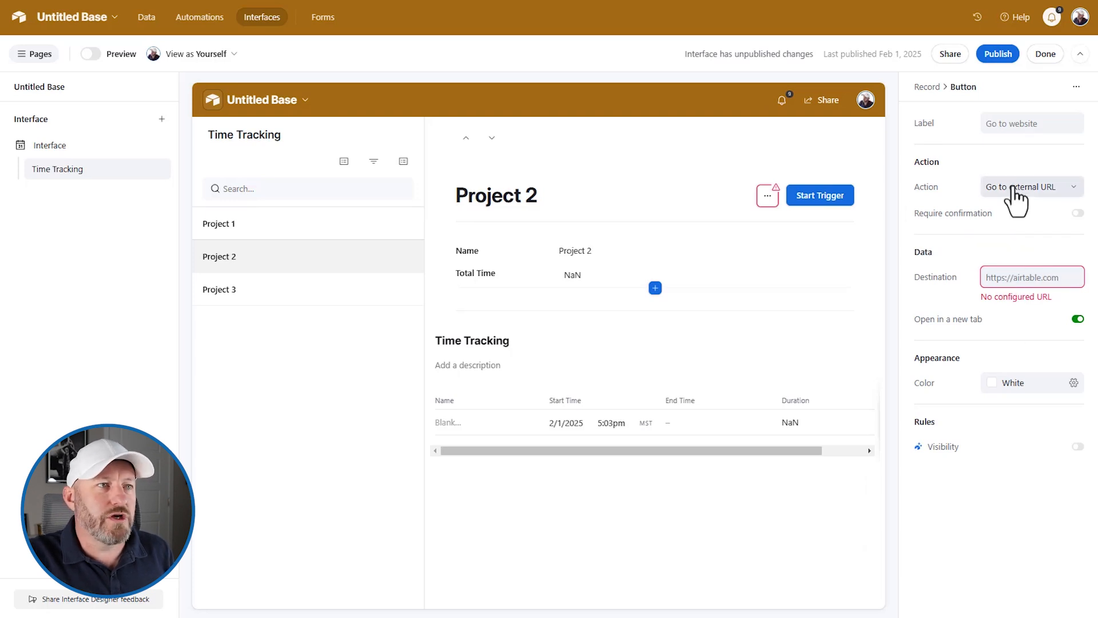
left_click(1014, 190)
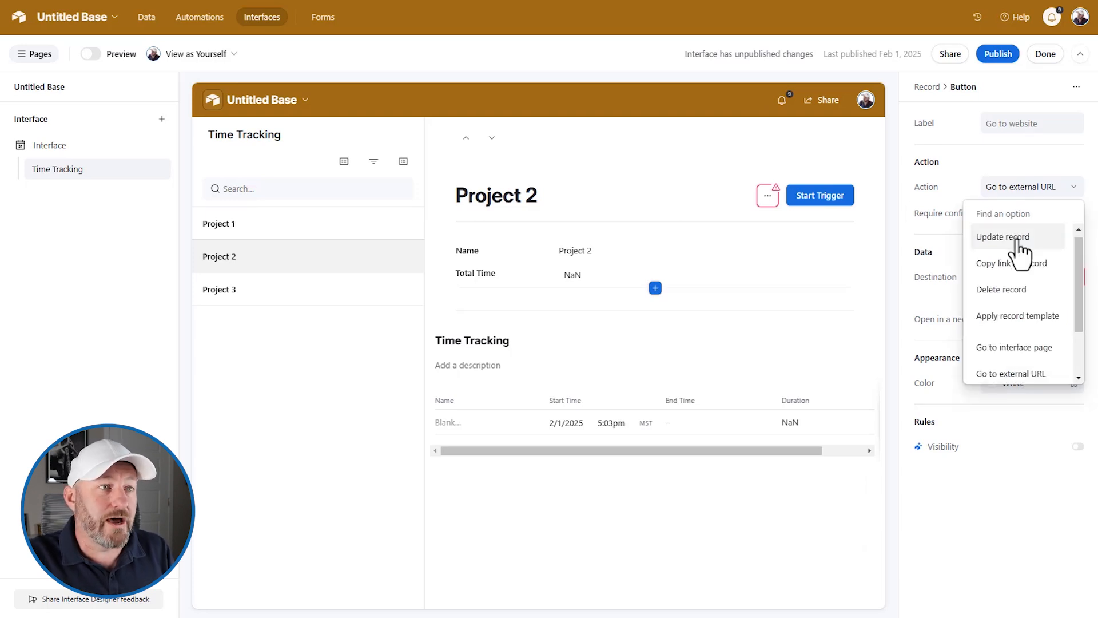
scroll(1019, 275, "down", 2)
scroll(1020, 292, "up", 2)
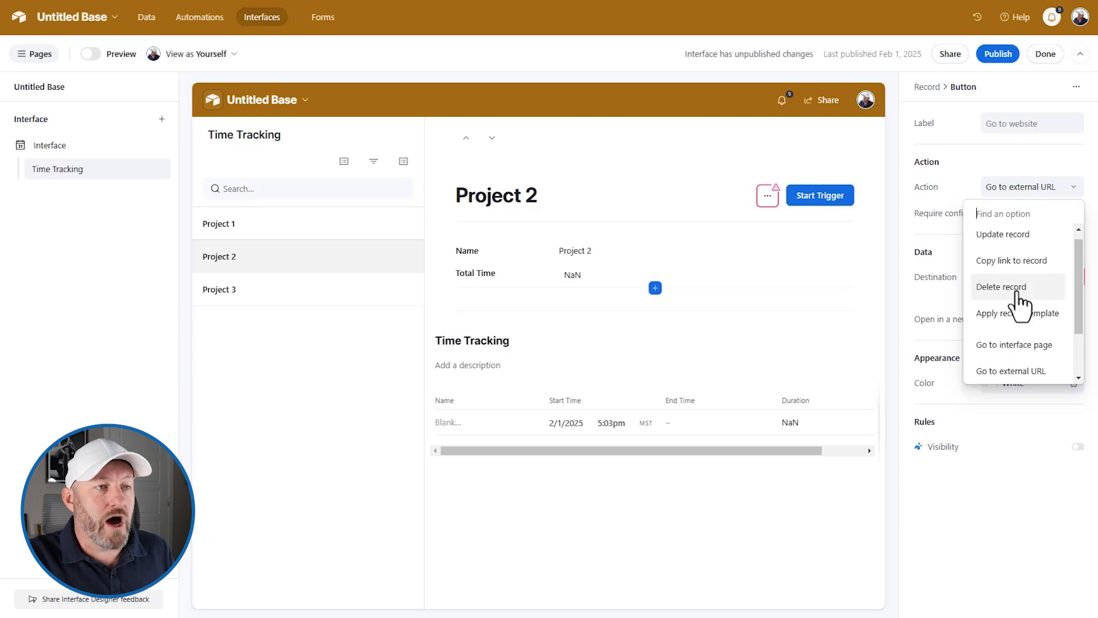
scroll(1021, 309, "down", 2)
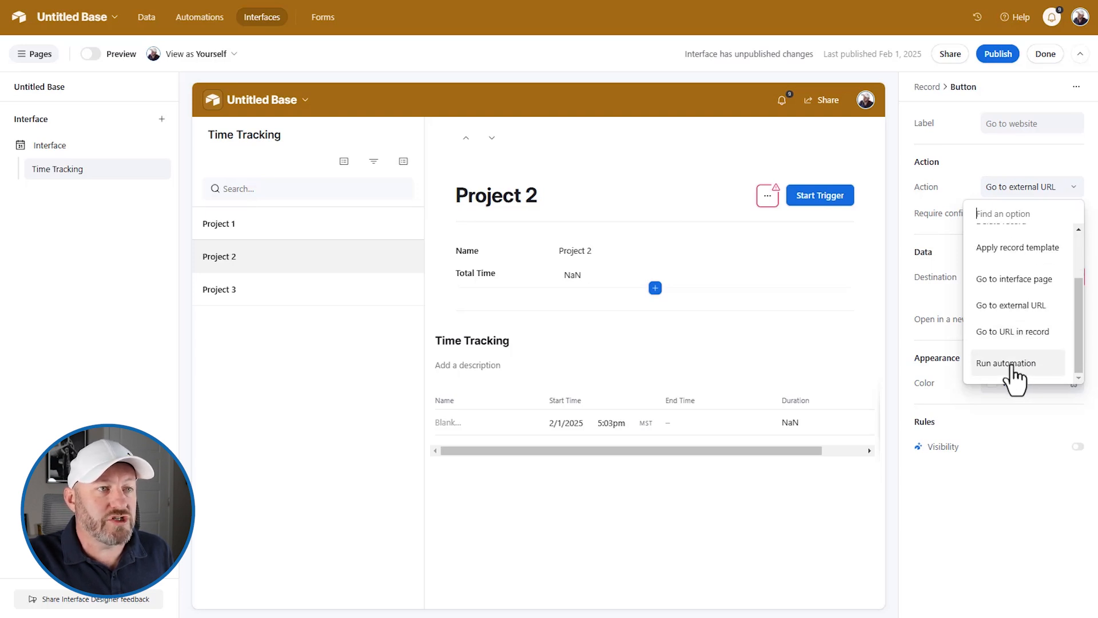
left_click(1009, 365)
- Label the new button "End Time Logs" and connect it to the End Time Trackers automation
left_click(1013, 124)
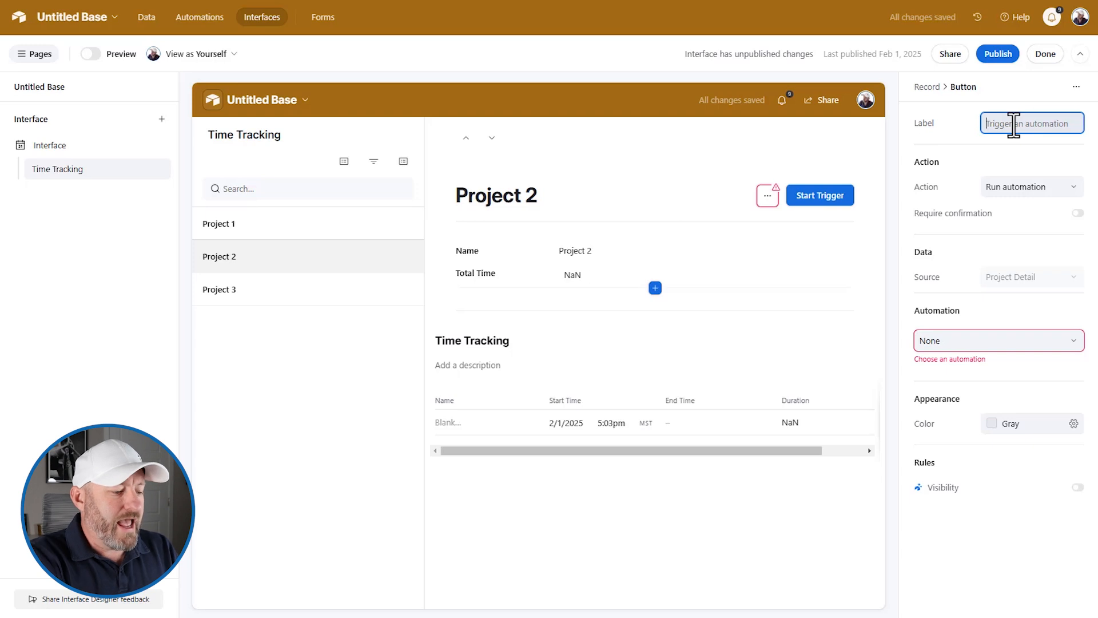
type("End Time Logs")
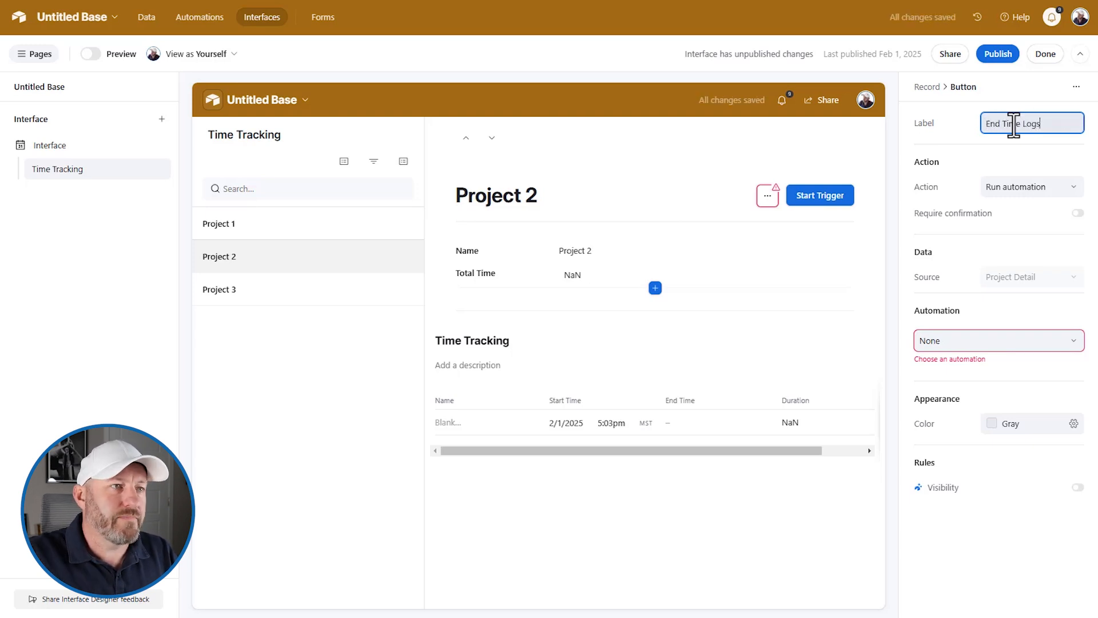
left_click(1005, 346)
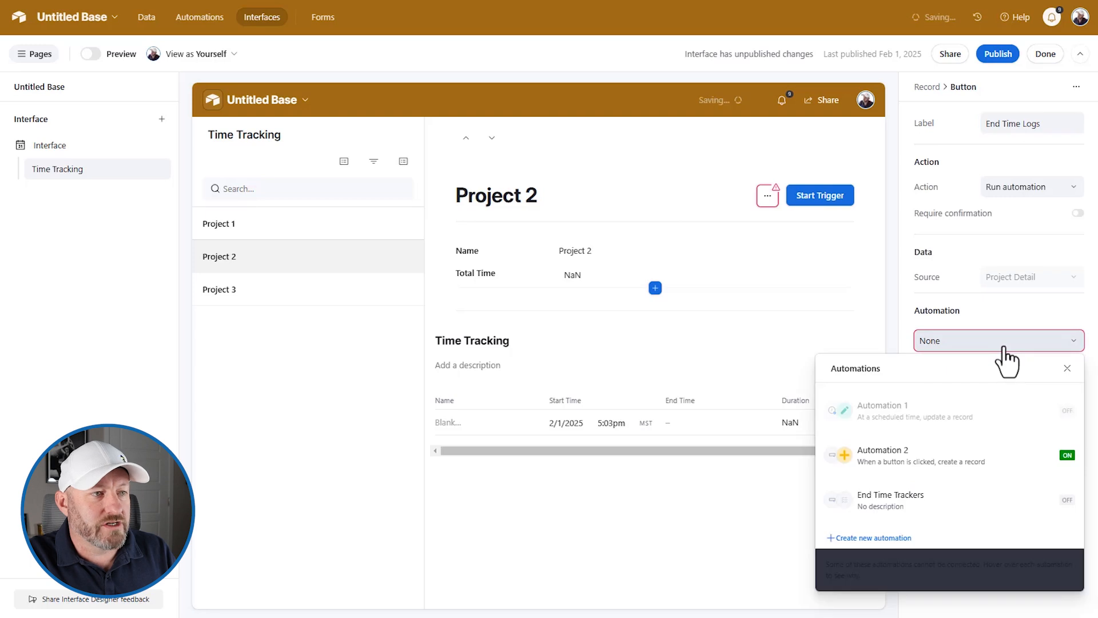
left_click(879, 517)
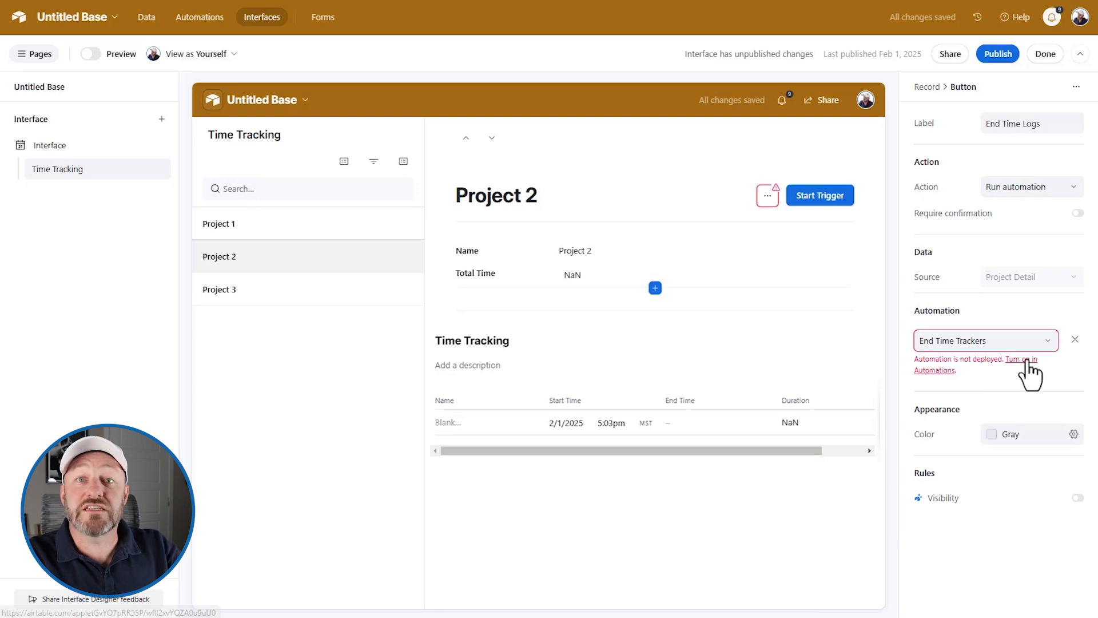
- Return to the End Time Trackers automation and test its button trigger with the Project 2 record
left_click(1027, 362)
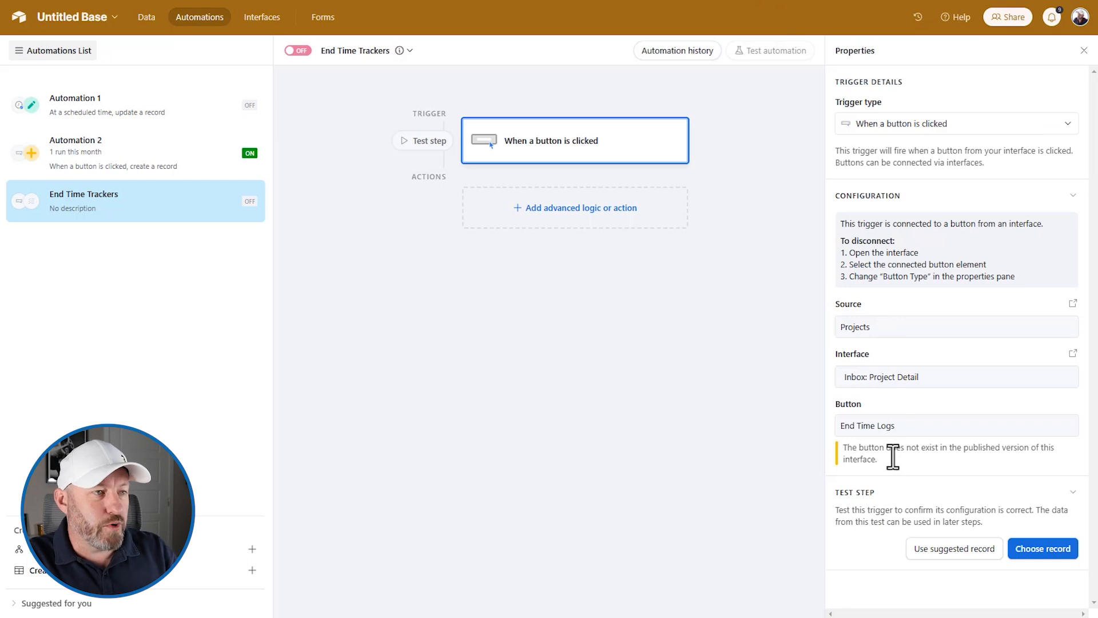
left_click(1031, 554)
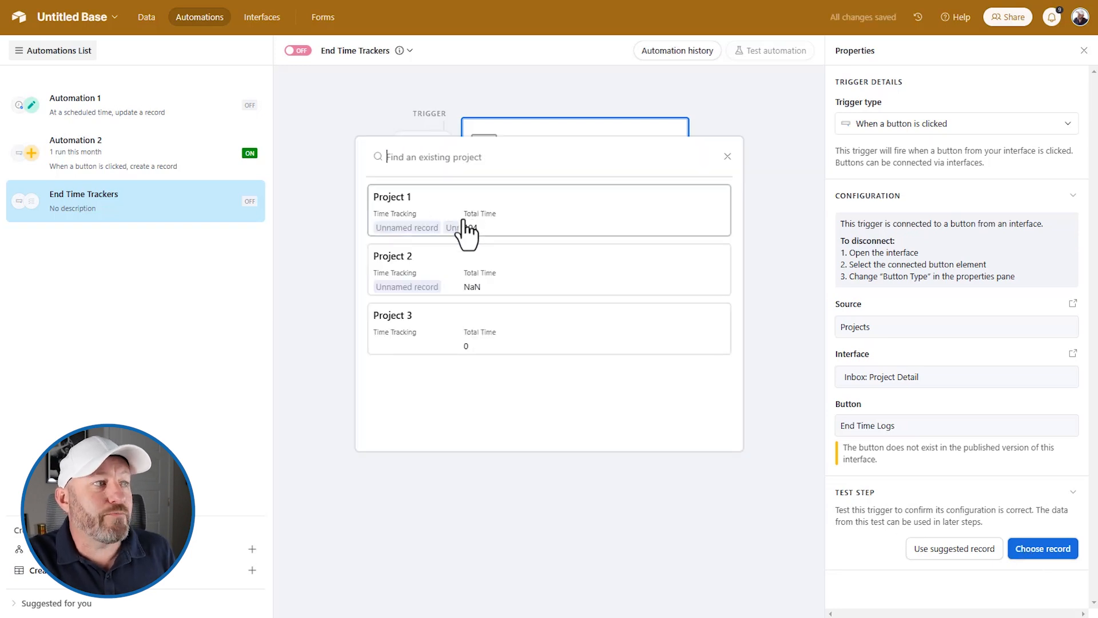
left_click(468, 291)
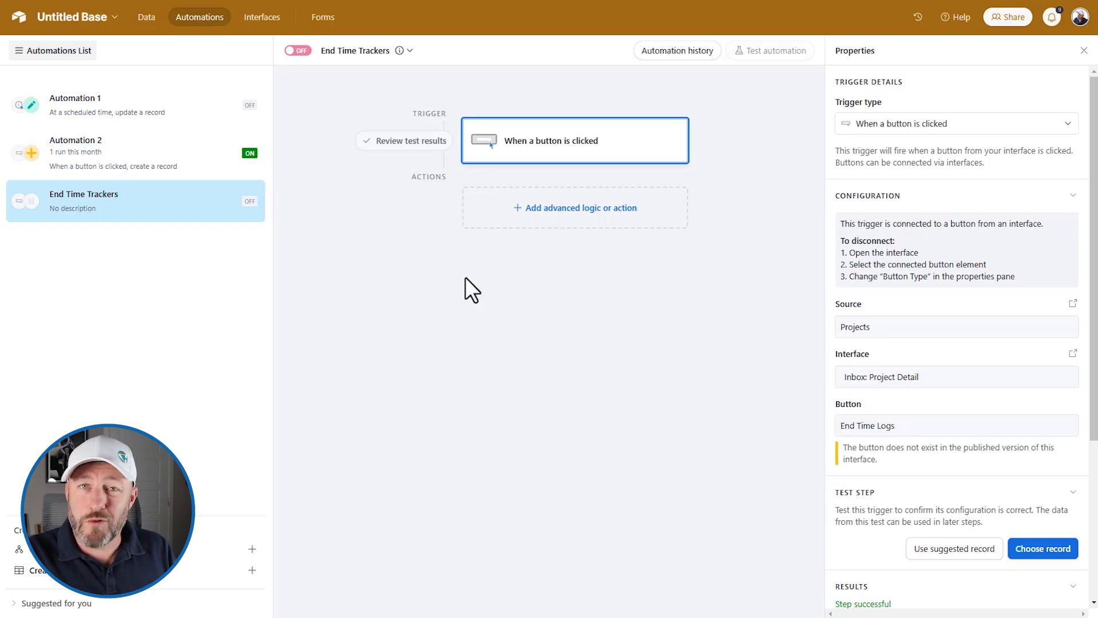
- Add a Find records action that searches the Time Tracking table based on a condition
left_click(565, 219)
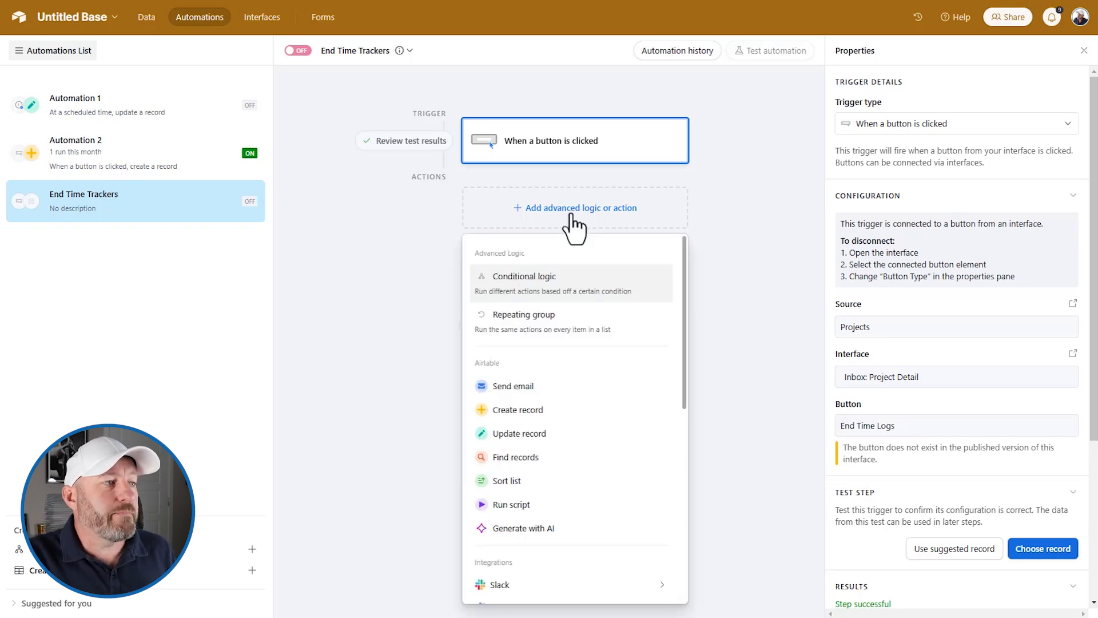
left_click(575, 472)
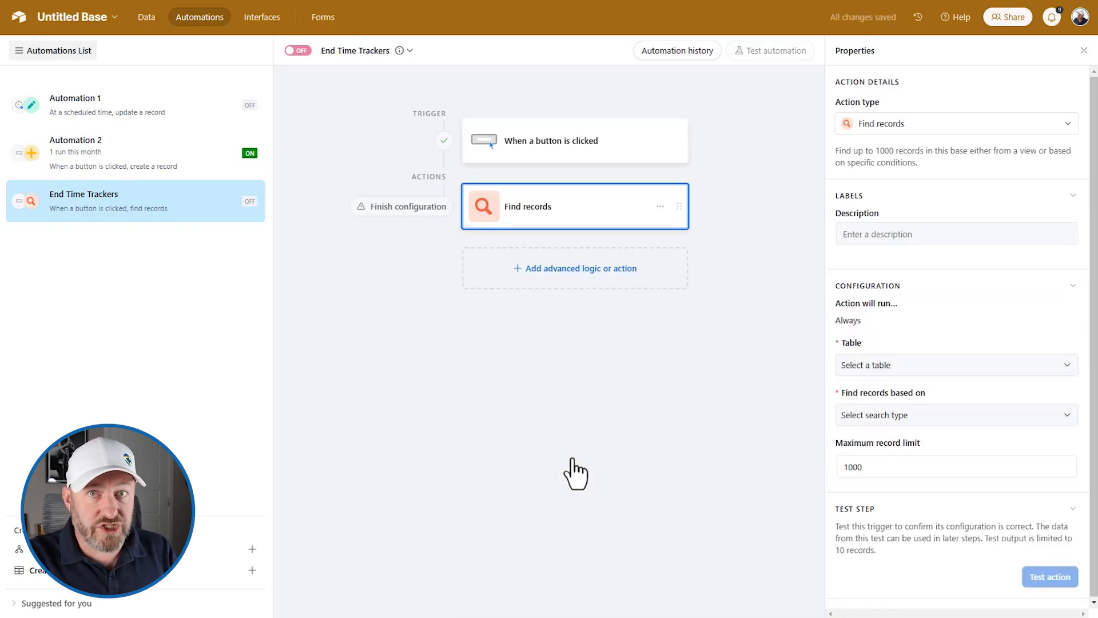
left_click(937, 371)
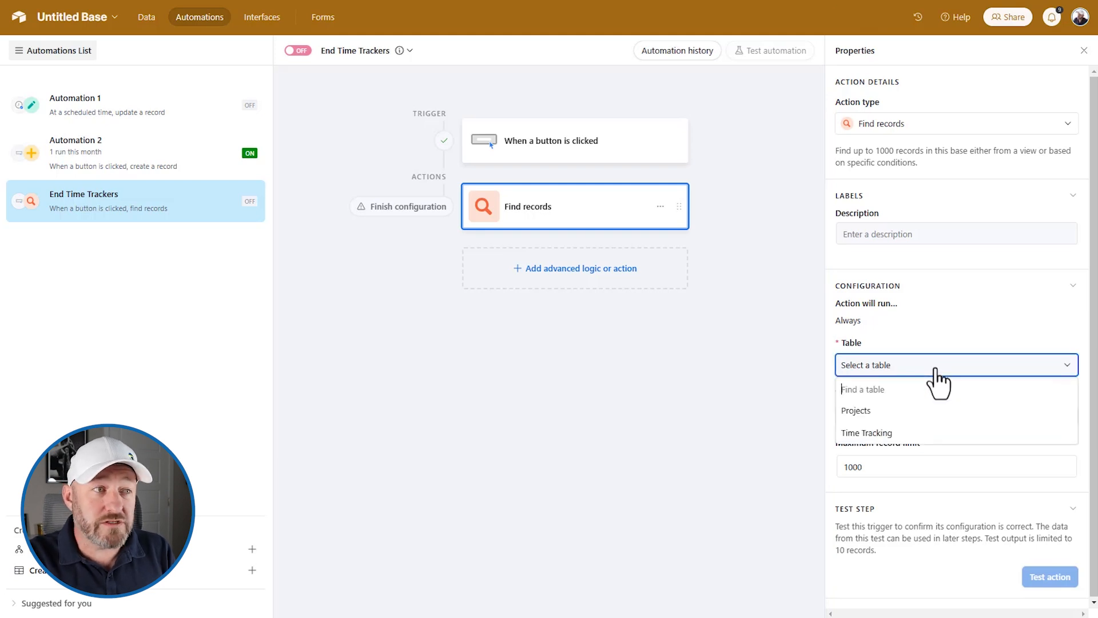
left_click(896, 435)
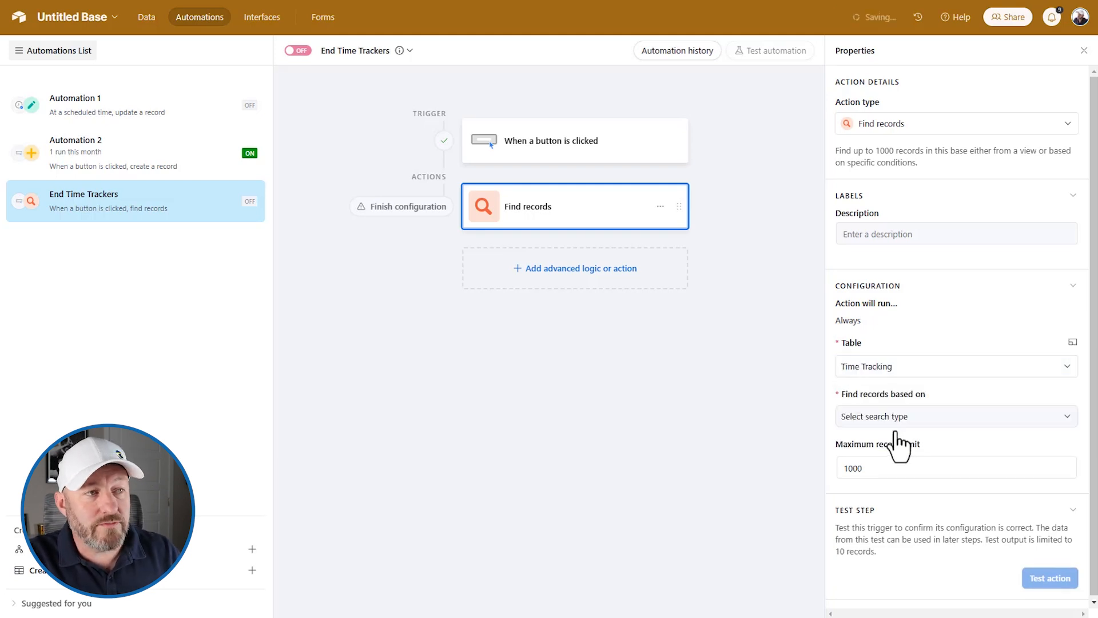
left_click(902, 430)
left_click(907, 423)
left_click(906, 422)
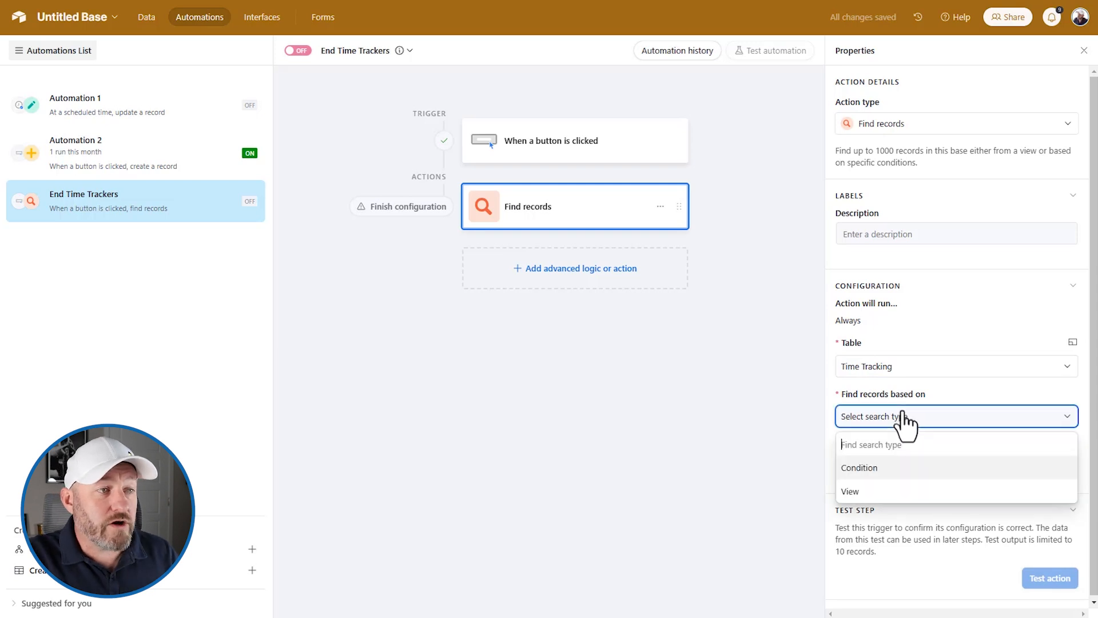
left_click(897, 466)
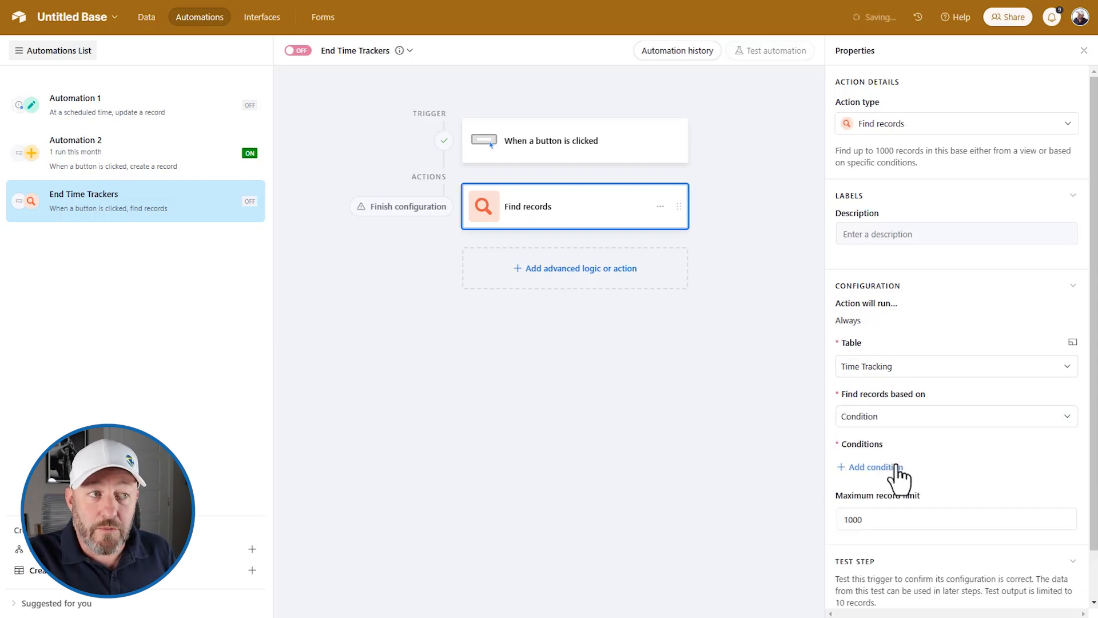
- Add a dynamic condition that Projects has any of the Airtable record ID from the button trigger
left_click(889, 467)
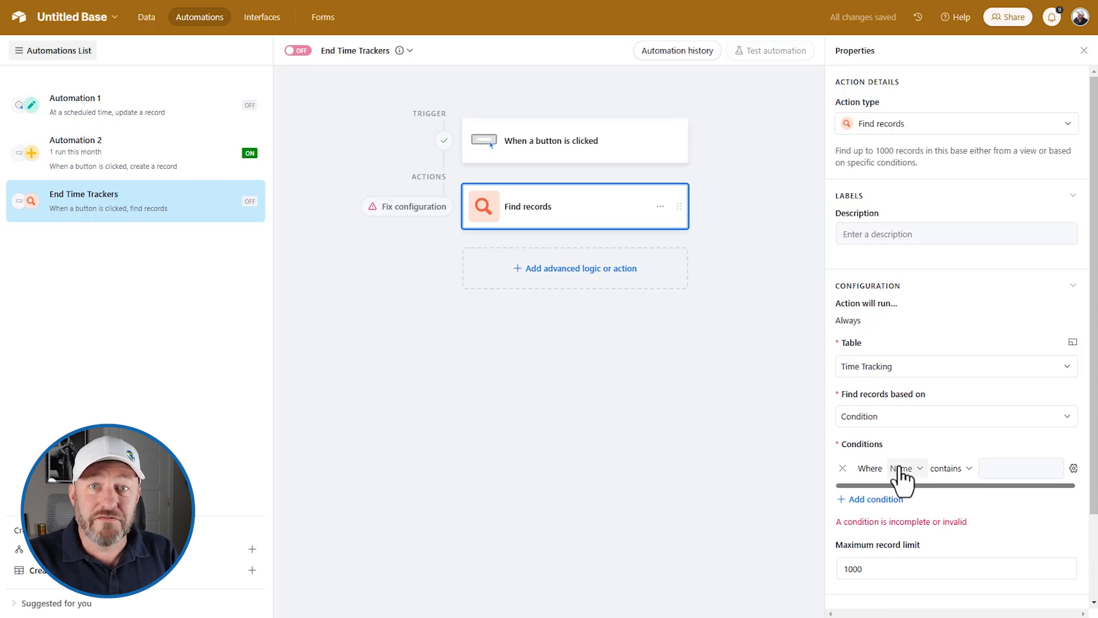
left_click(901, 468)
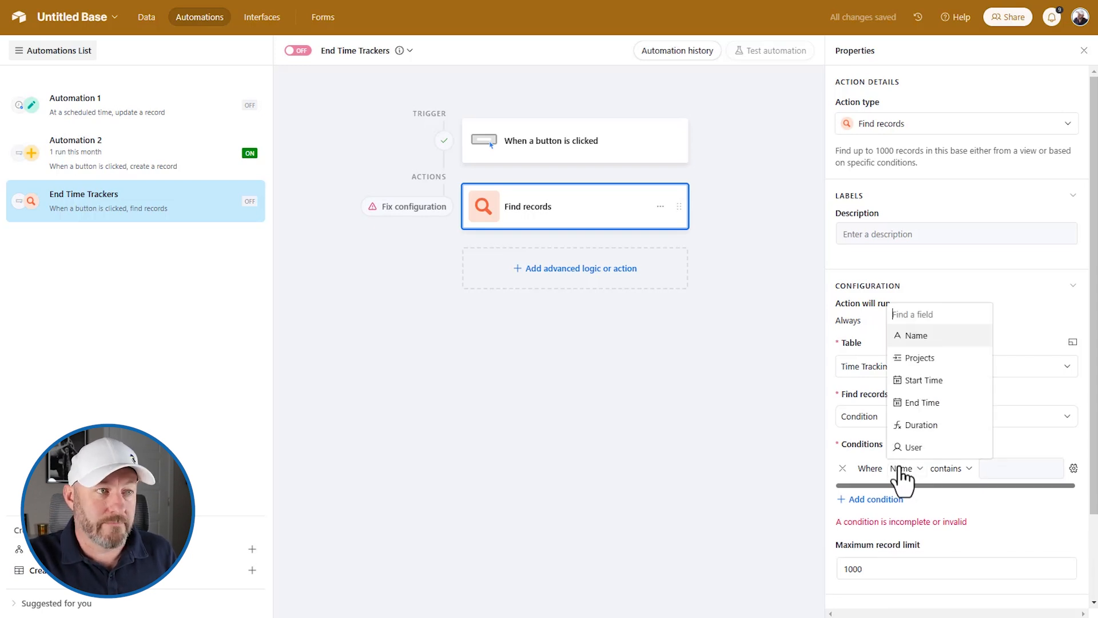
left_click(909, 365)
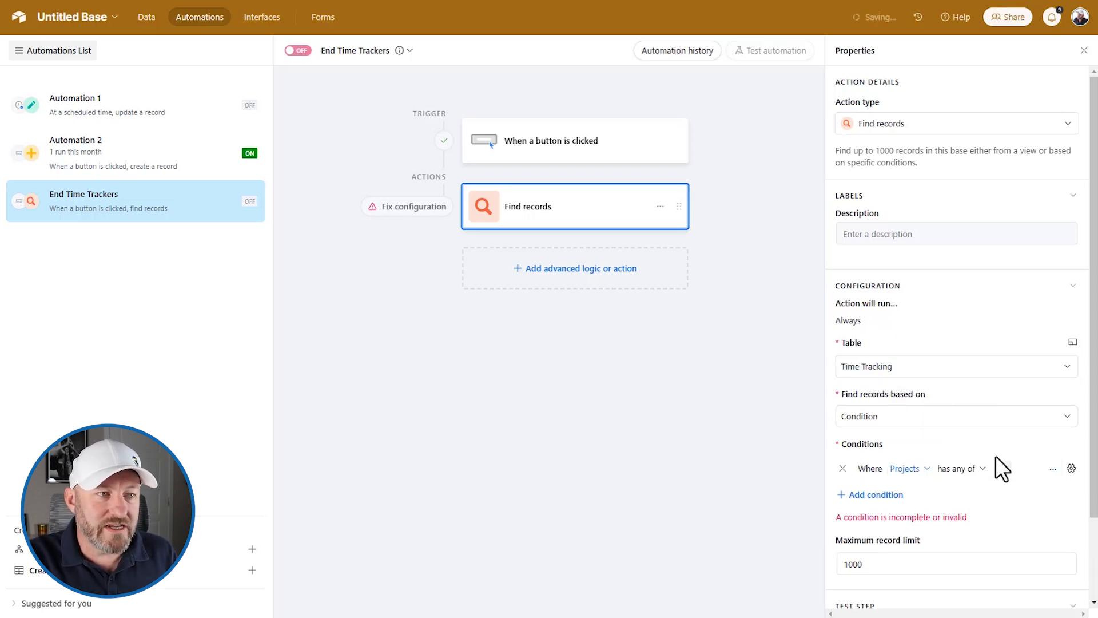
left_click(1072, 468)
left_click(983, 554)
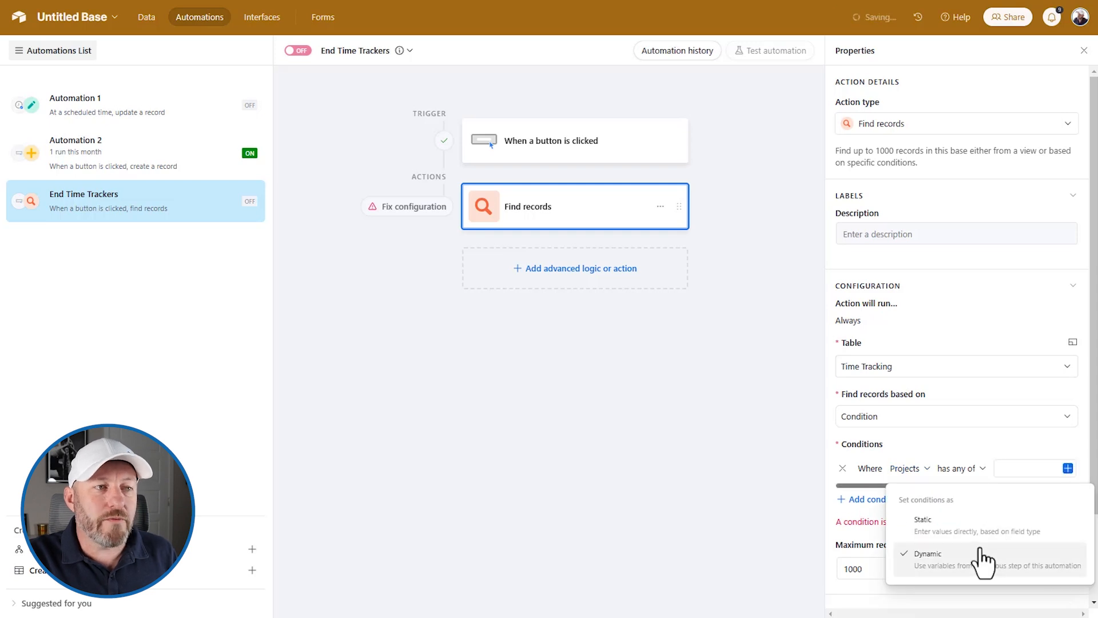
left_click(1067, 470)
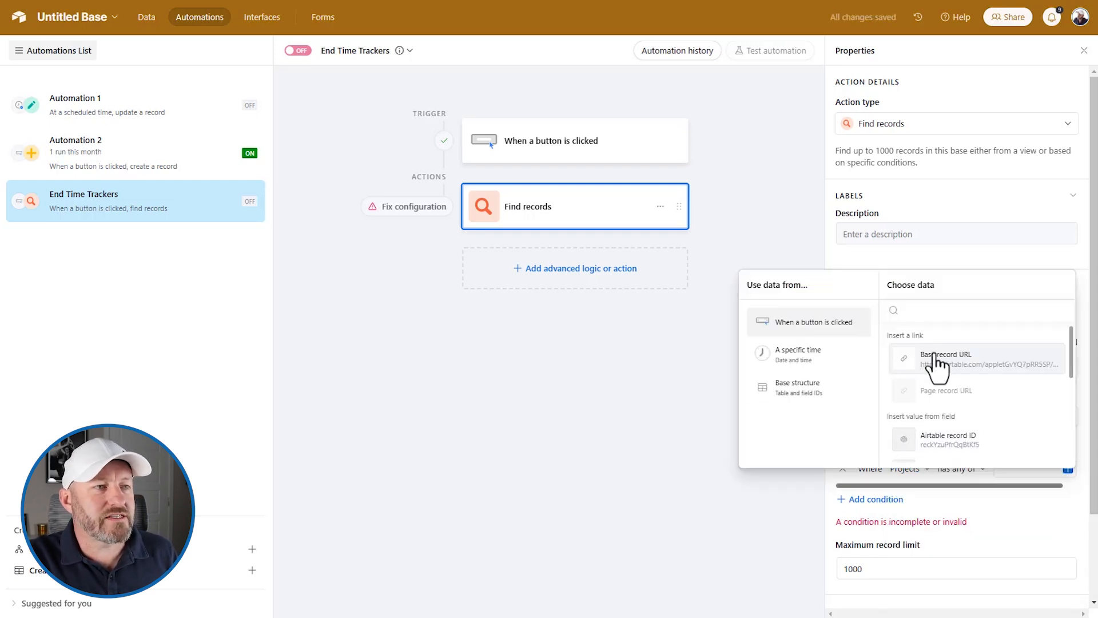
left_click(966, 441)
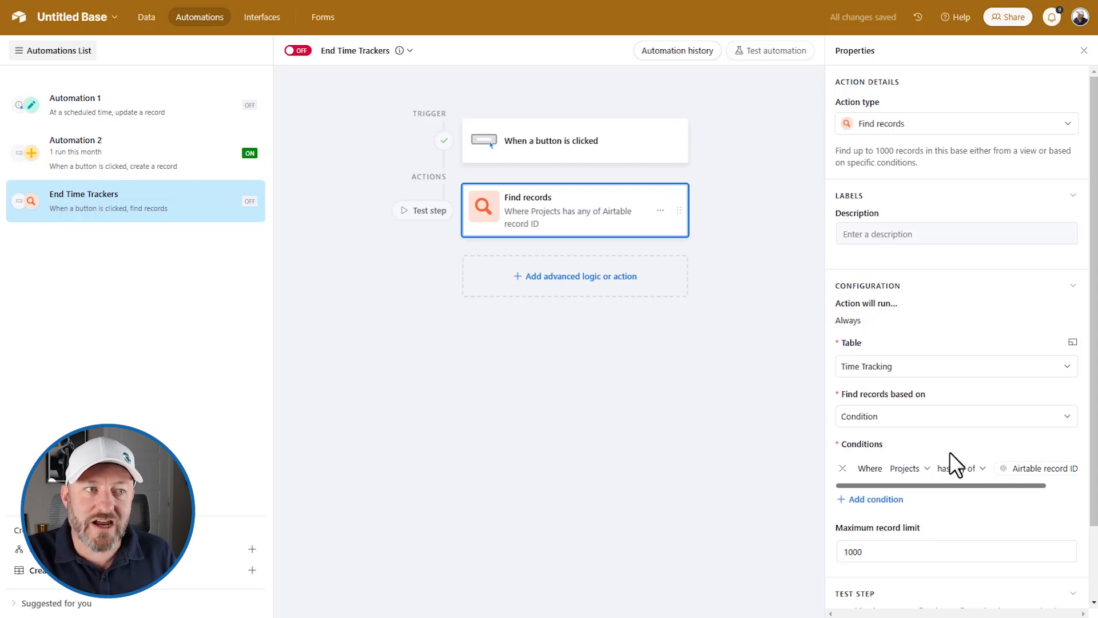
mouse_move(1047, 478)
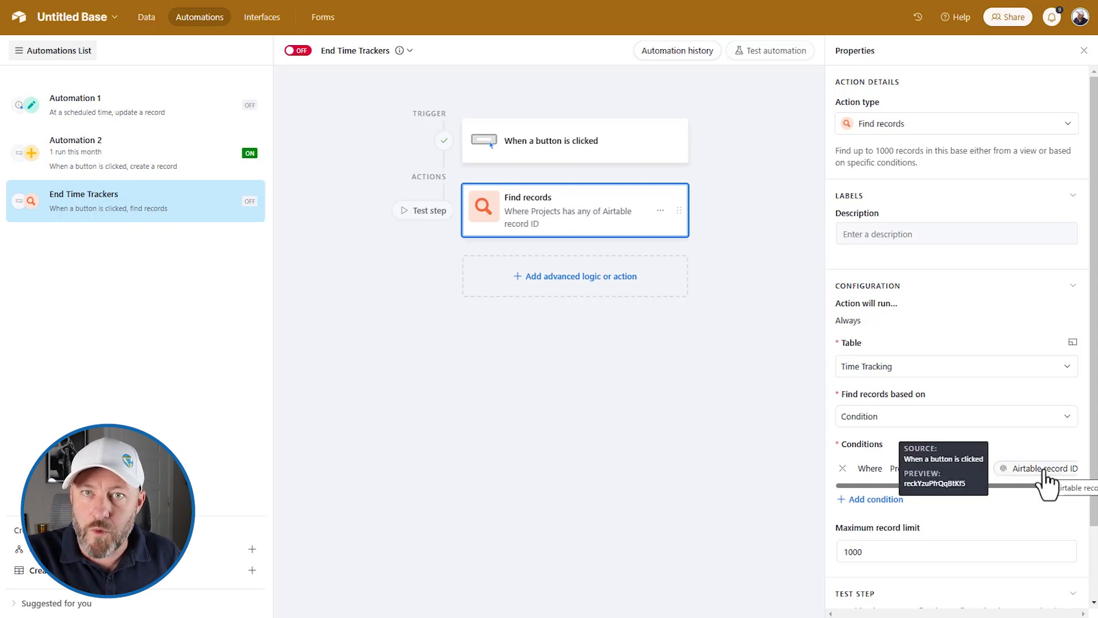
- Add a second search condition requiring that End Time is not empty
left_click(891, 500)
left_click(893, 500)
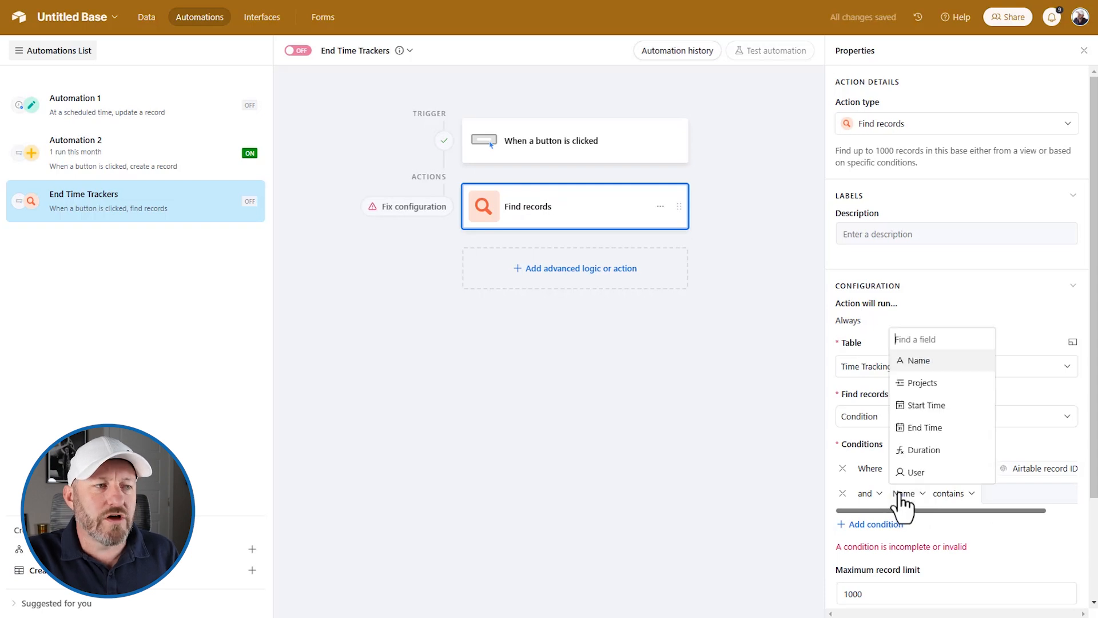
left_click(921, 429)
left_click(951, 493)
scroll(995, 452, "down", 1)
left_click(998, 470)
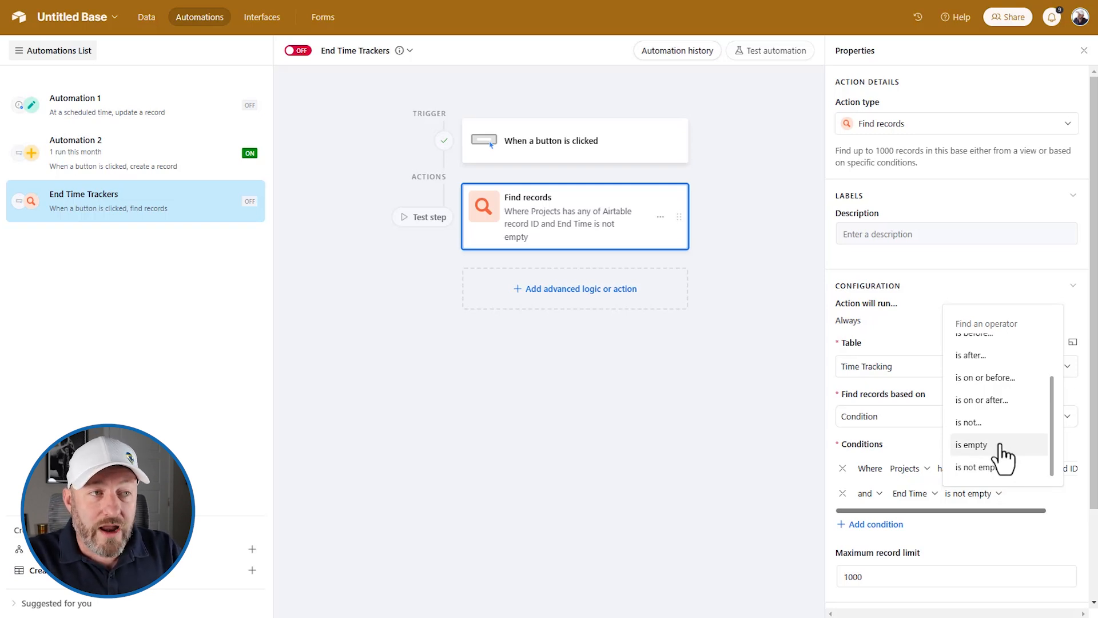
- Change the End Time search condition to is empty and test the Find records action
left_click(1003, 452)
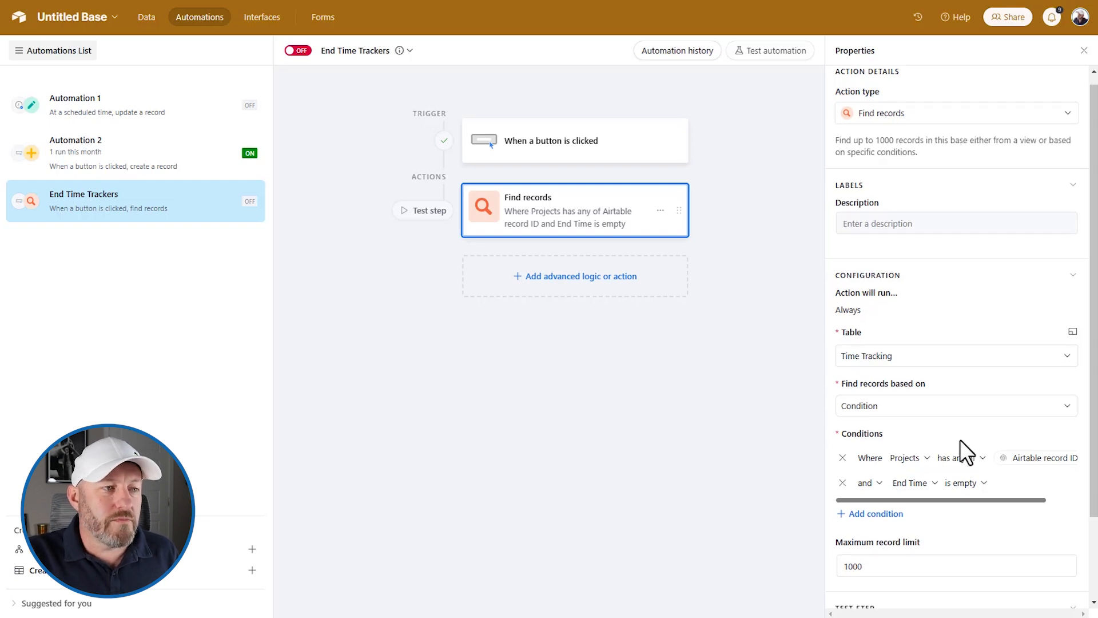
scroll(960, 441, "down", 2)
left_click(867, 468)
type("0")
left_click(1047, 575)
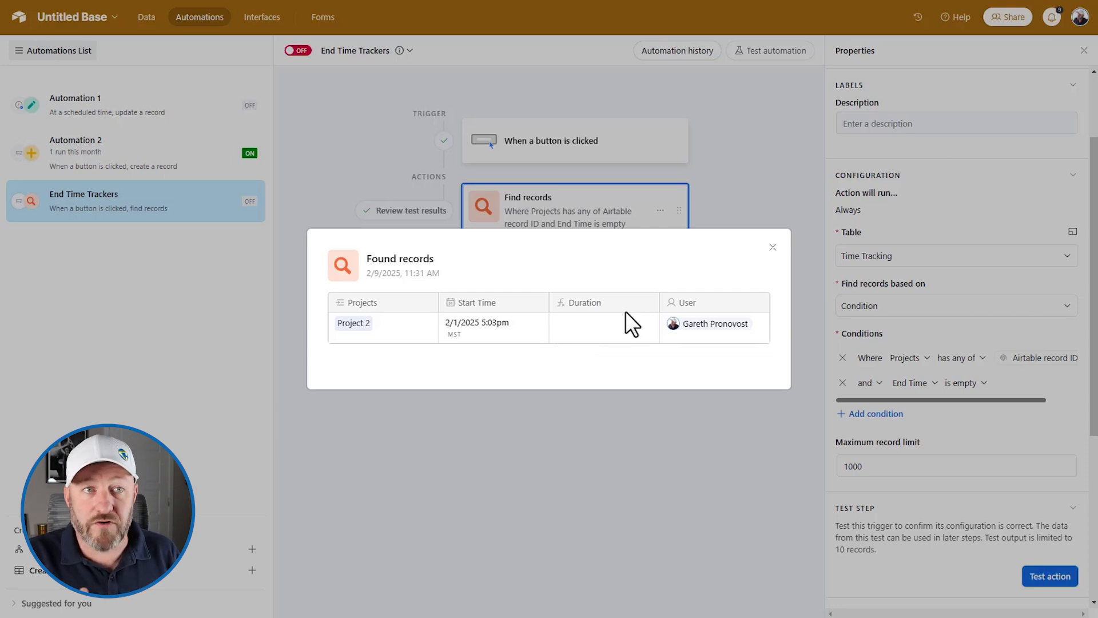
left_click(774, 248)
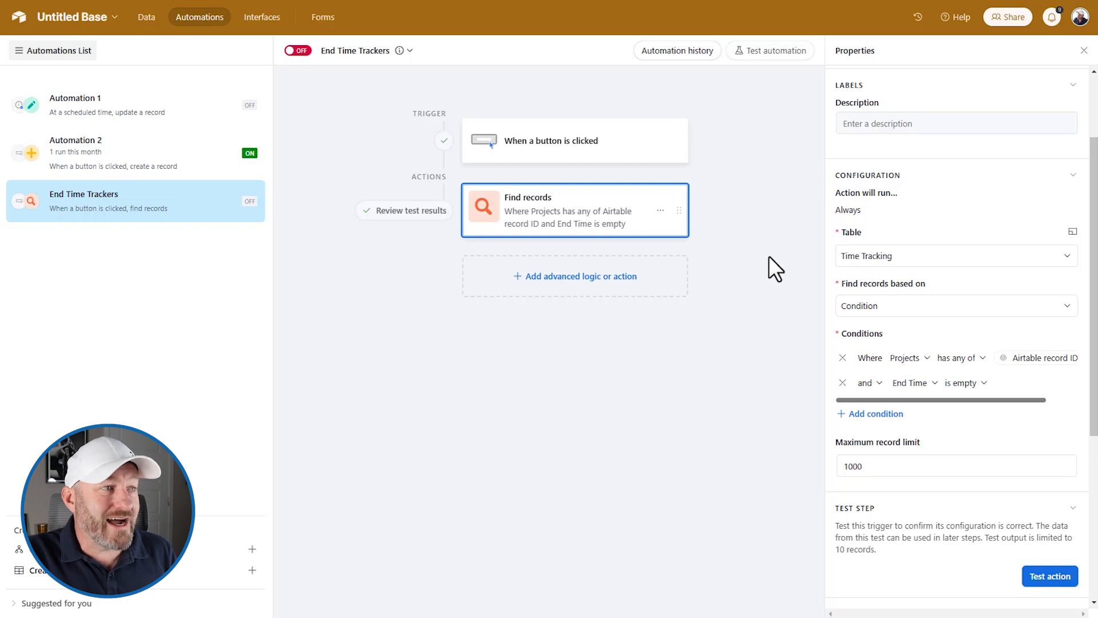
- Add a repeating group after the Find records action and place an Update record action inside it
left_click(608, 297)
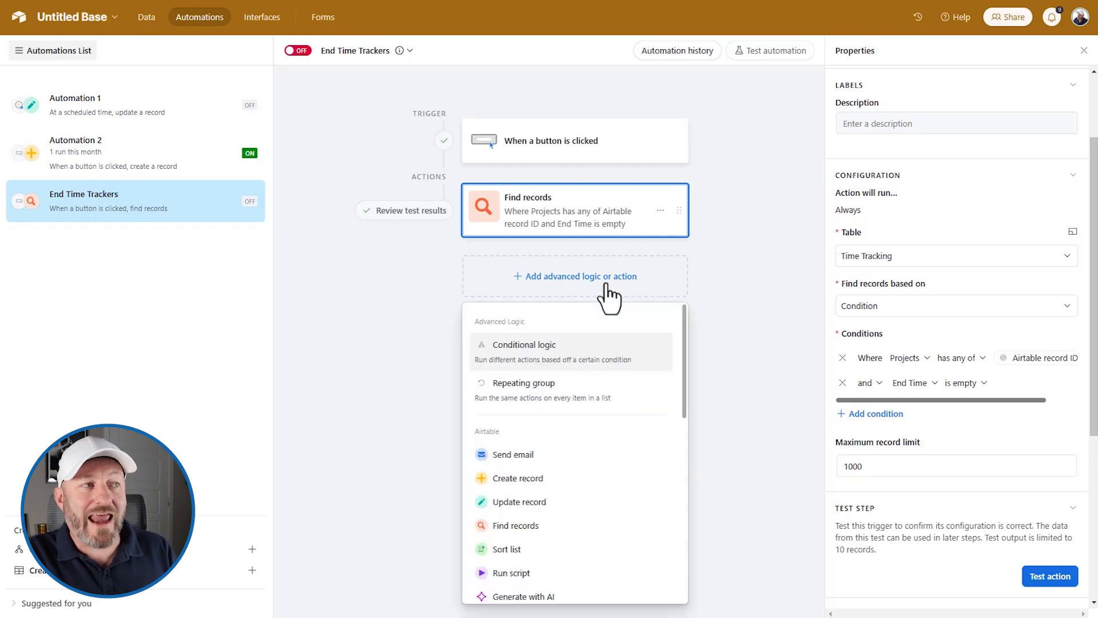
left_click(564, 407)
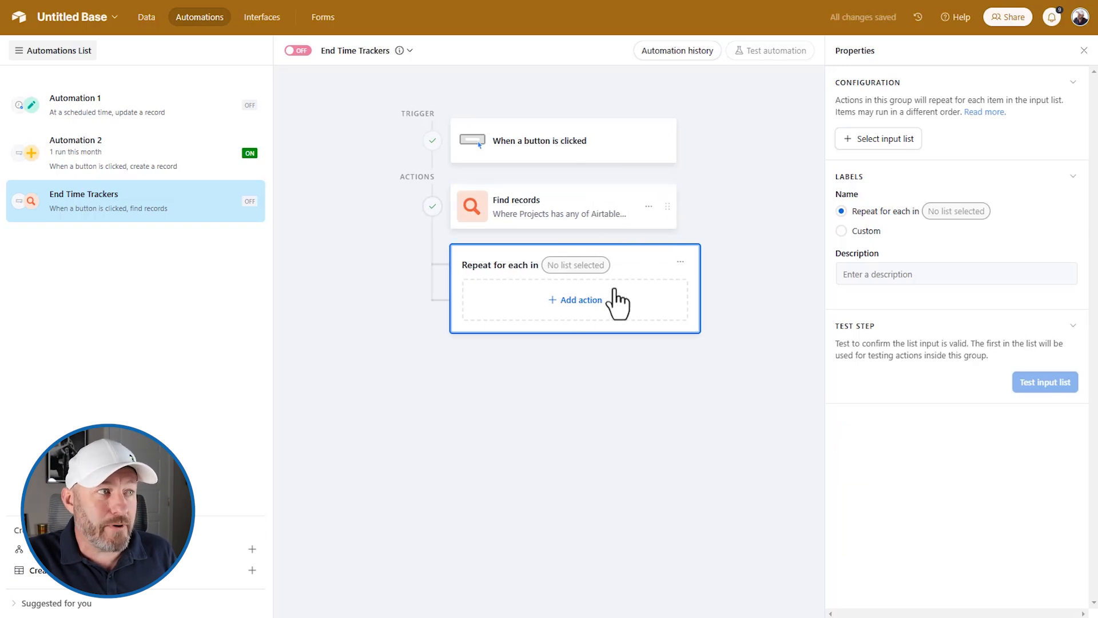
left_click(581, 301)
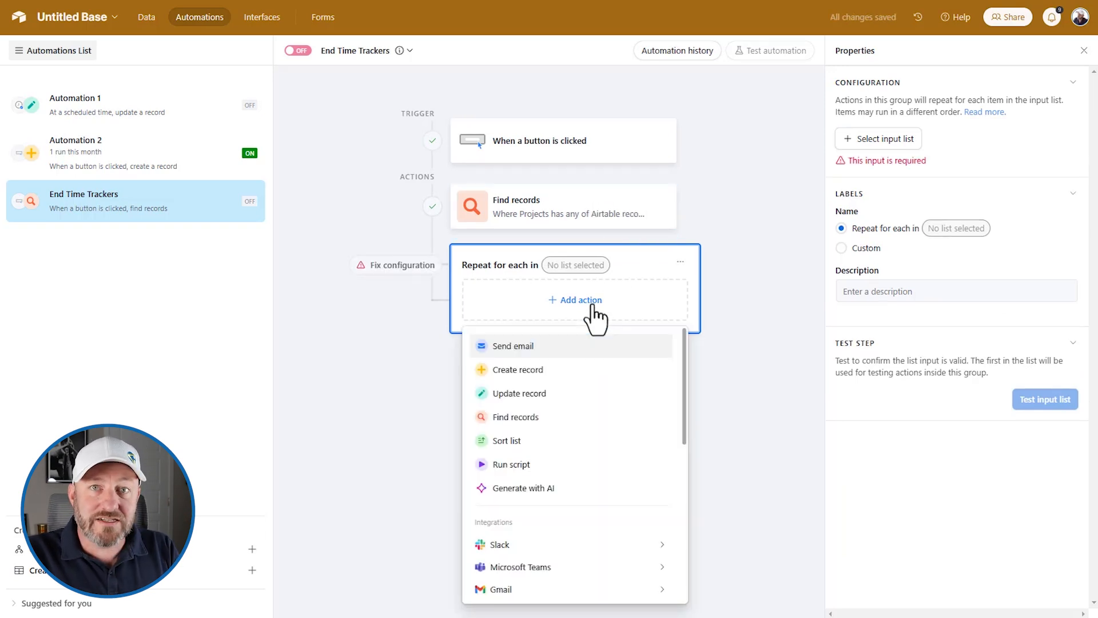
left_click(565, 394)
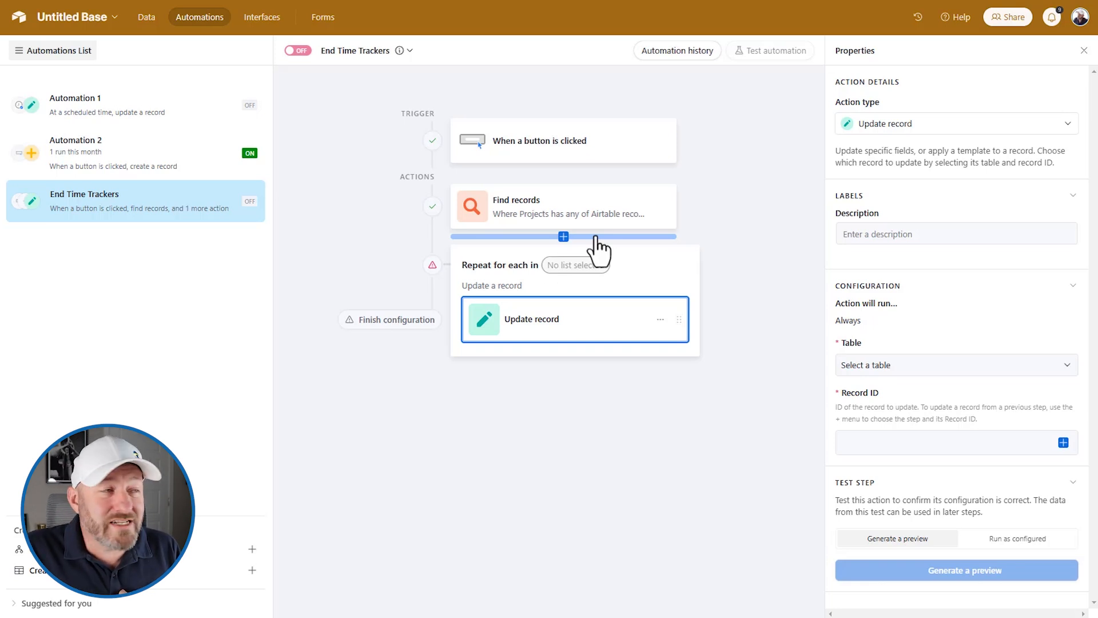
- Add a third condition to the Find records action based on the User field
left_click(575, 212)
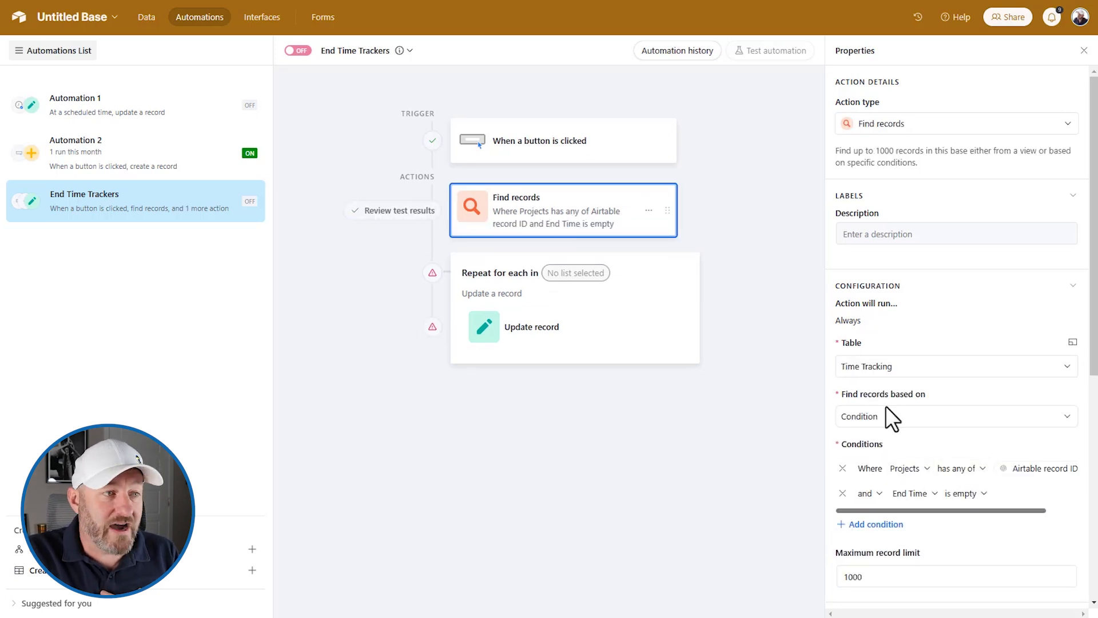
scroll(895, 429, "down", 3)
left_click(876, 392)
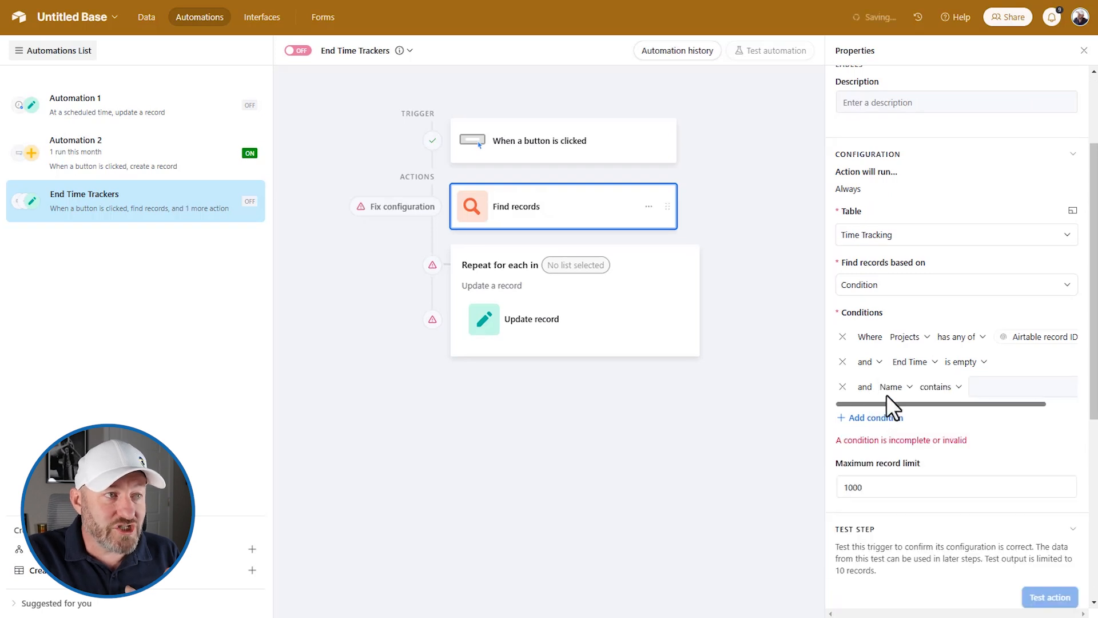
left_click(891, 387)
left_click(910, 541)
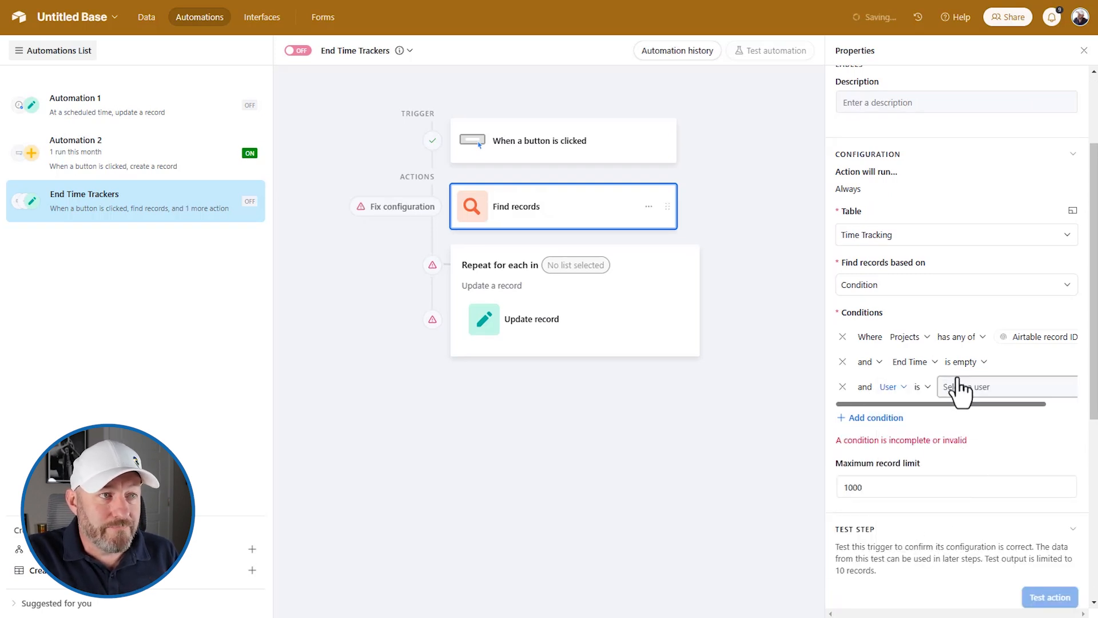
- Make the User condition dynamic, matching the ID of the user who took action in the button trigger, and test the search
left_click(961, 387)
scroll(961, 388, "right", 2)
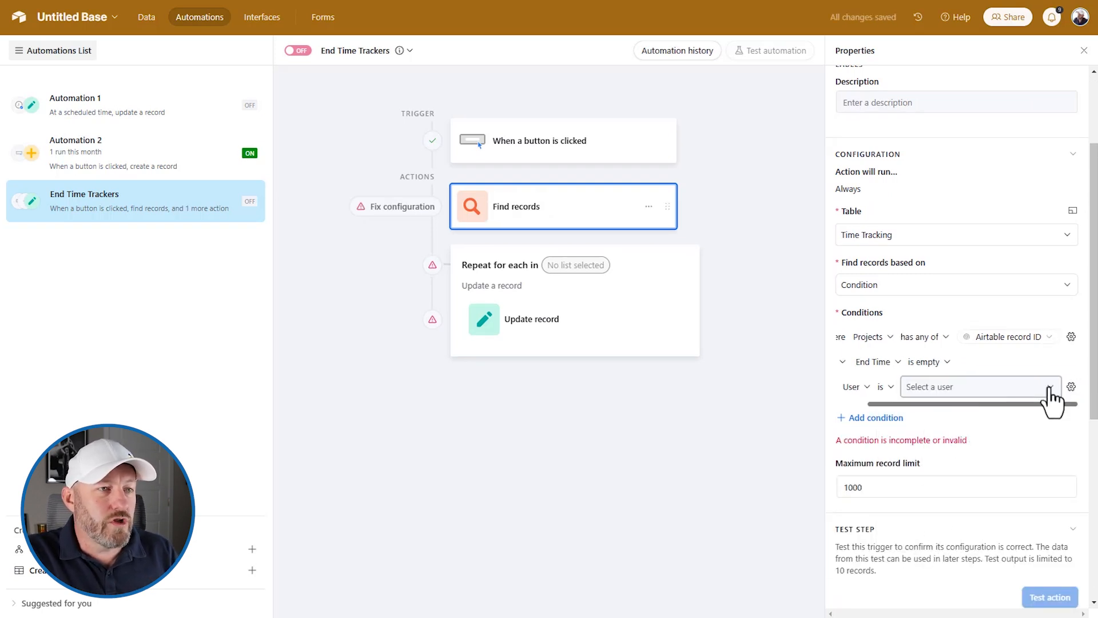
left_click(1071, 386)
left_click(1002, 484)
left_click(1052, 386)
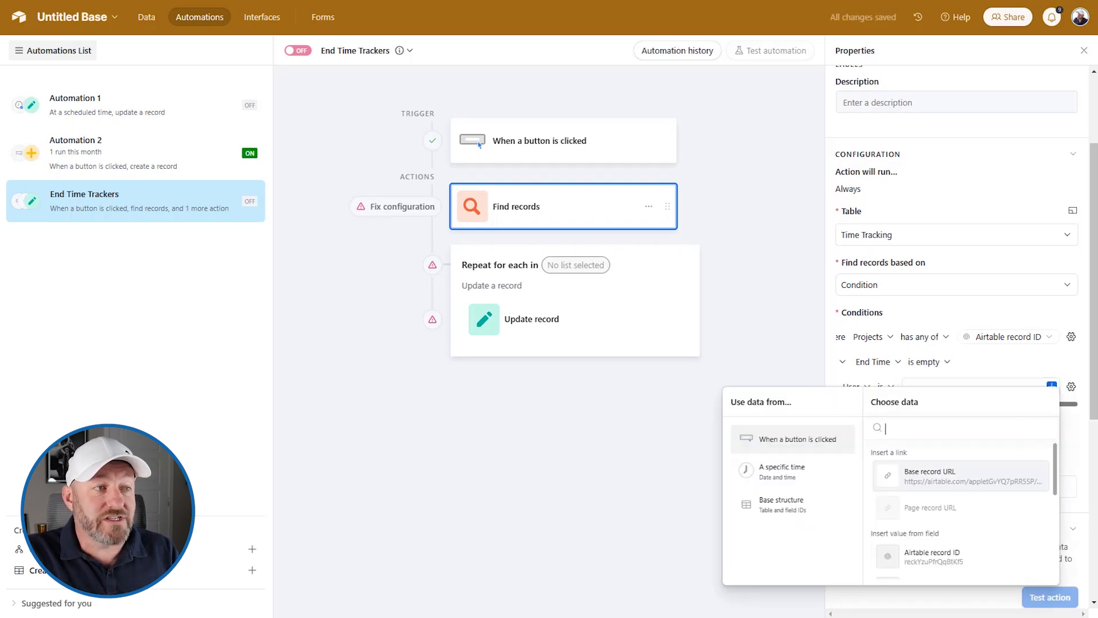
scroll(947, 523, "down", 1)
scroll(948, 523, "down", 1)
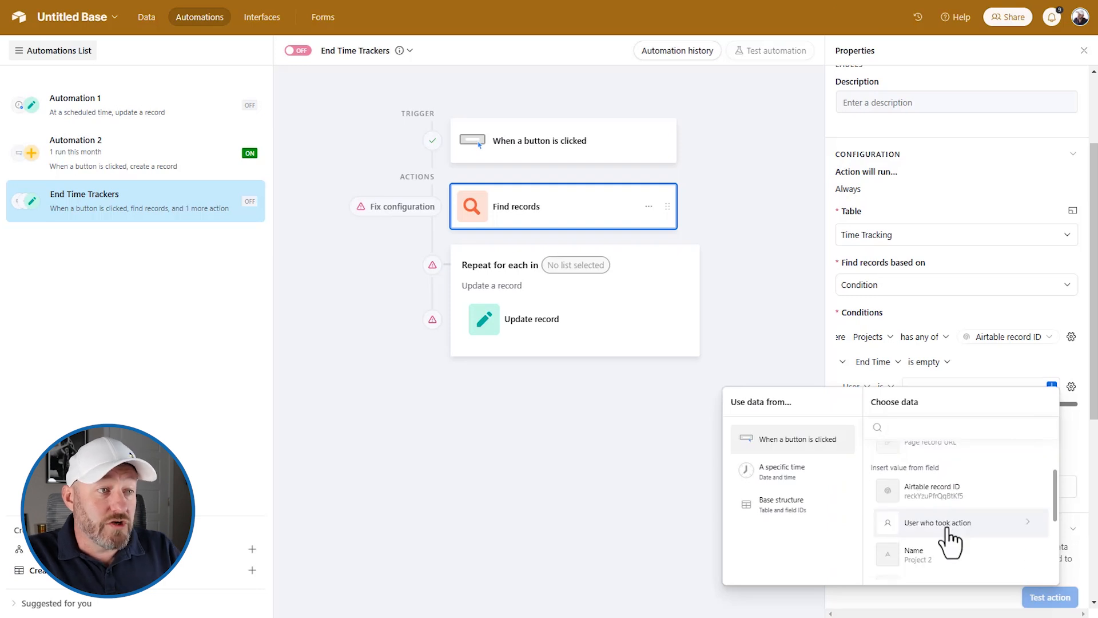
left_click(948, 525)
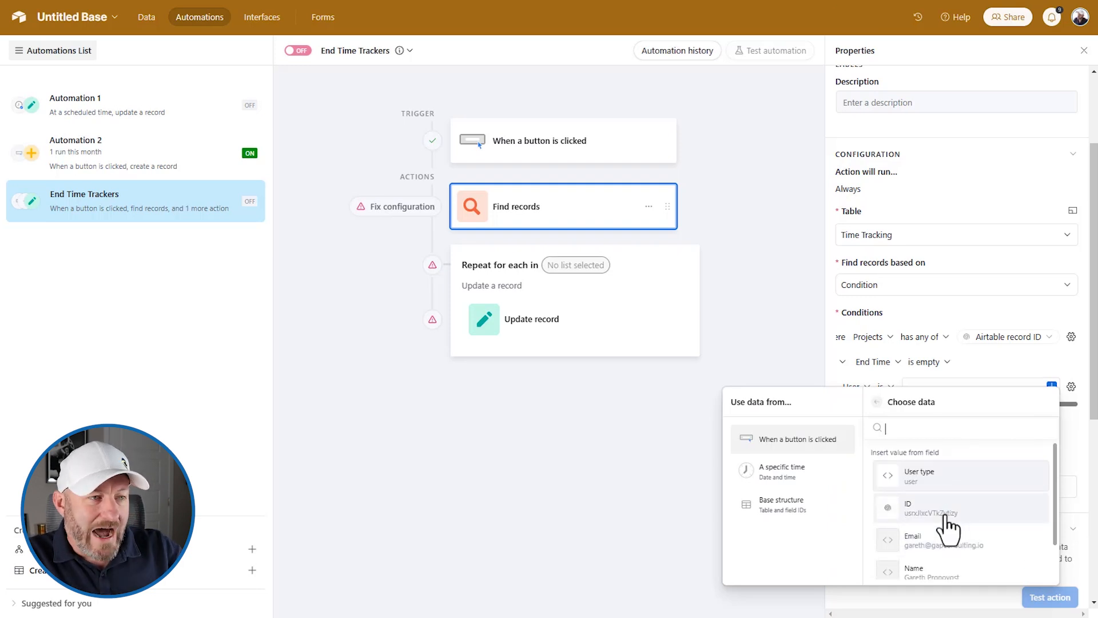
left_click(948, 525)
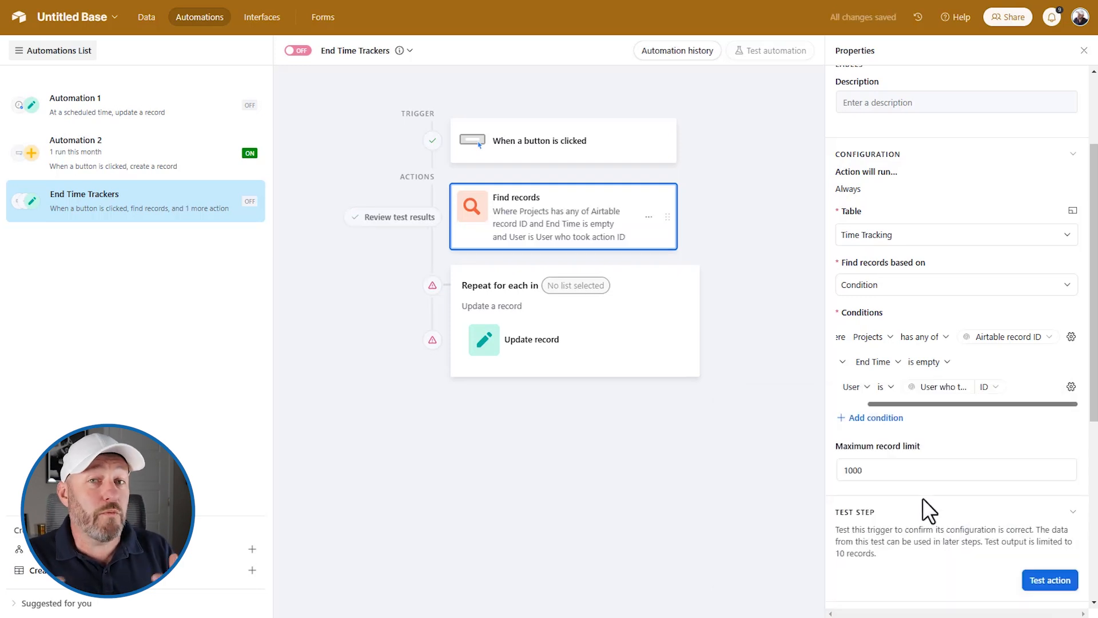
left_click(1039, 582)
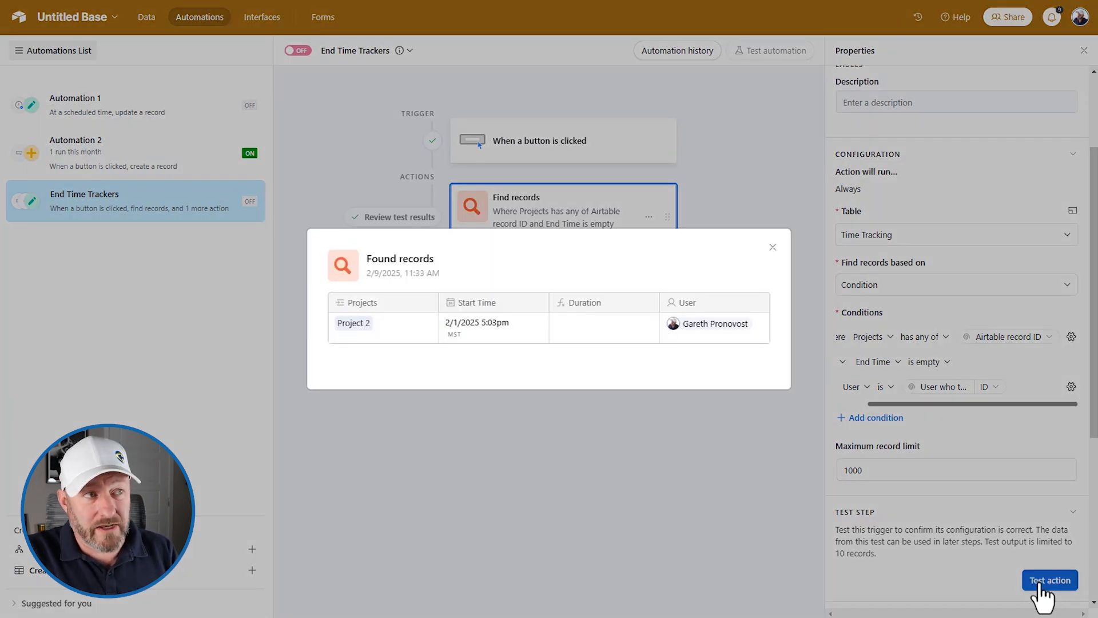
left_click(772, 247)
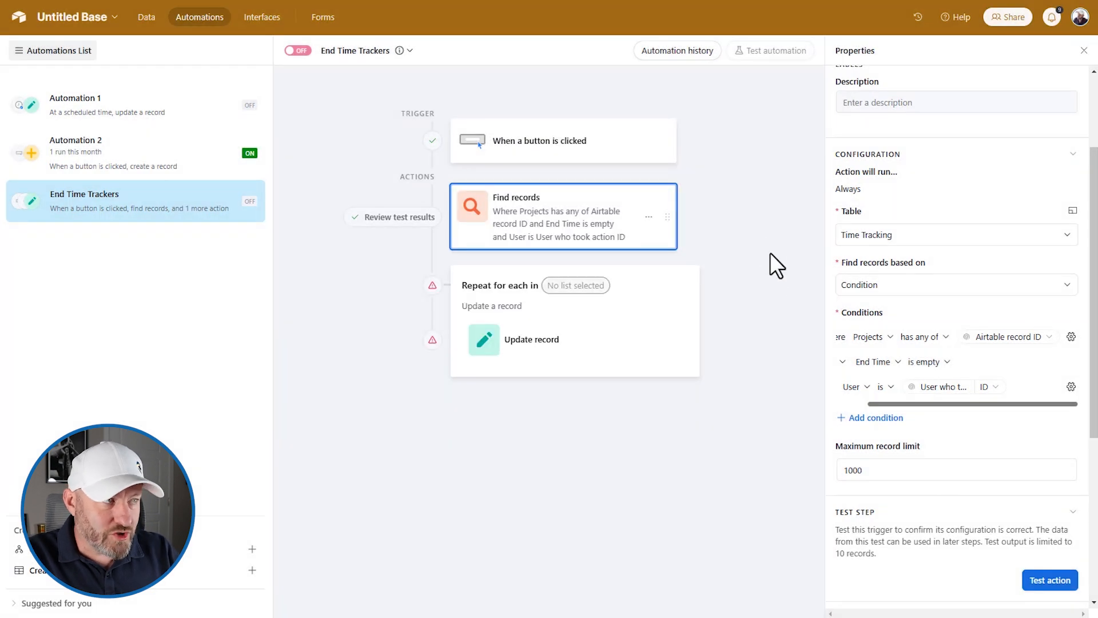
- Set the table of the Update record action in the repeating group to Time Tracking
left_click(621, 330)
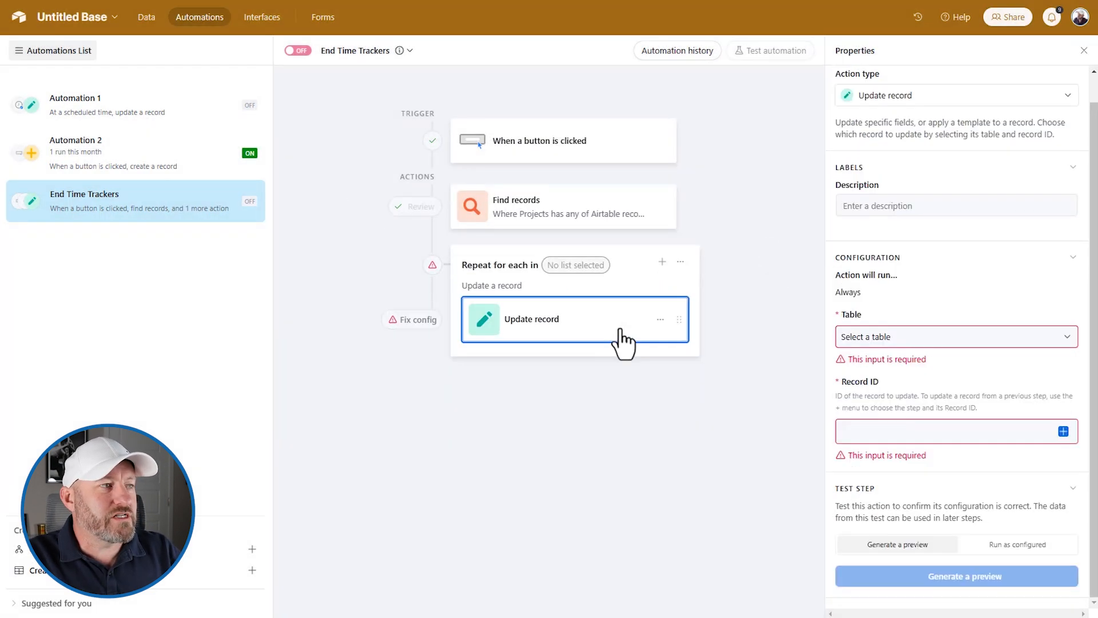
left_click(954, 341)
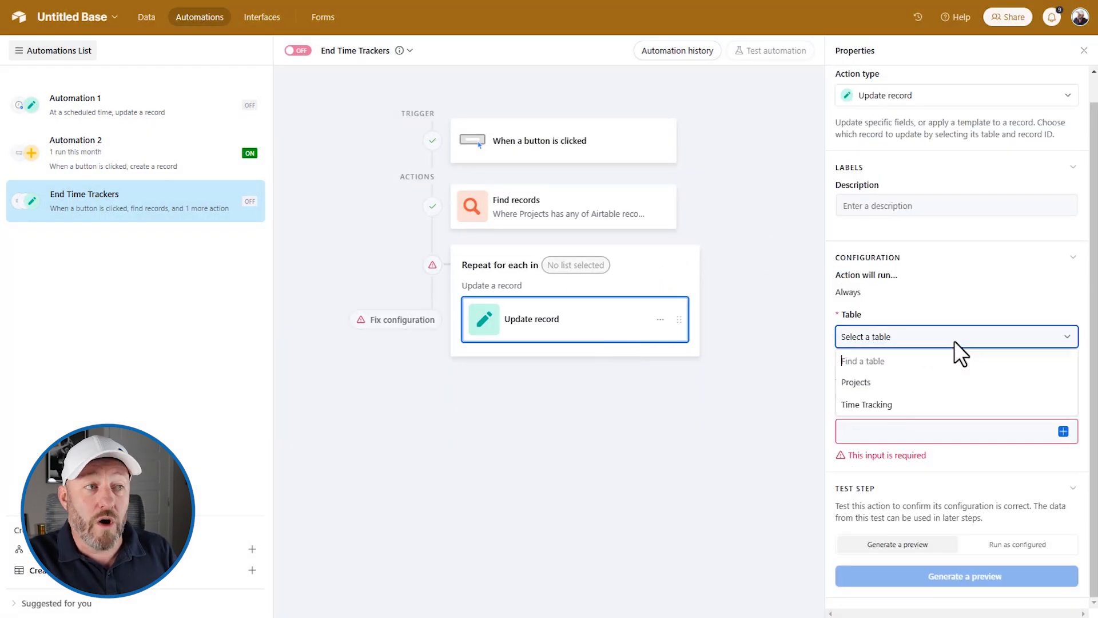
left_click(908, 405)
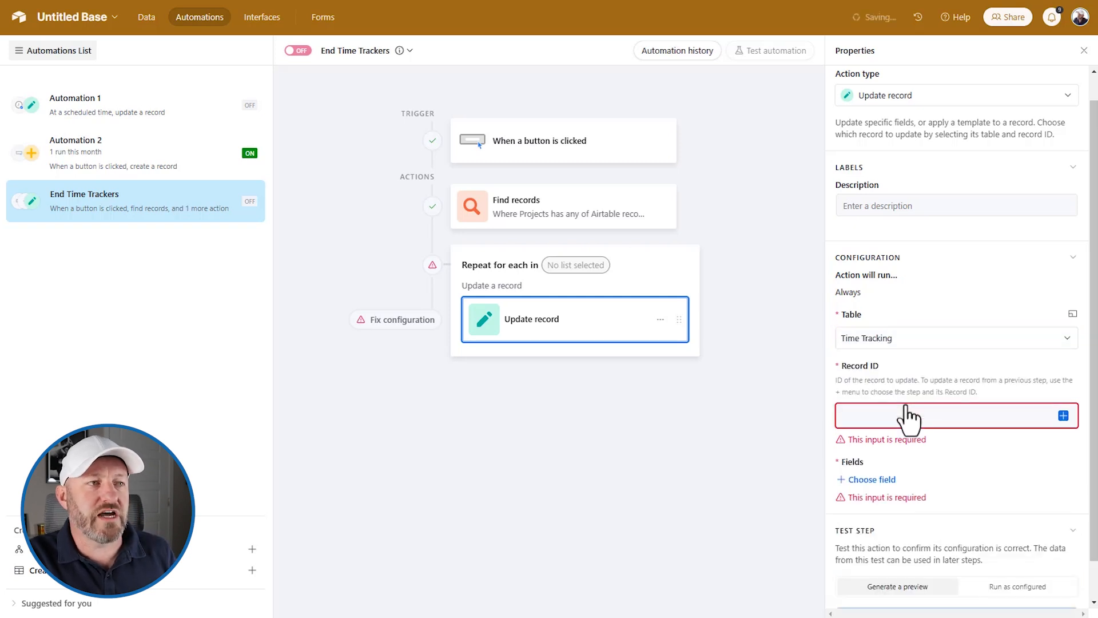
left_click(1061, 416)
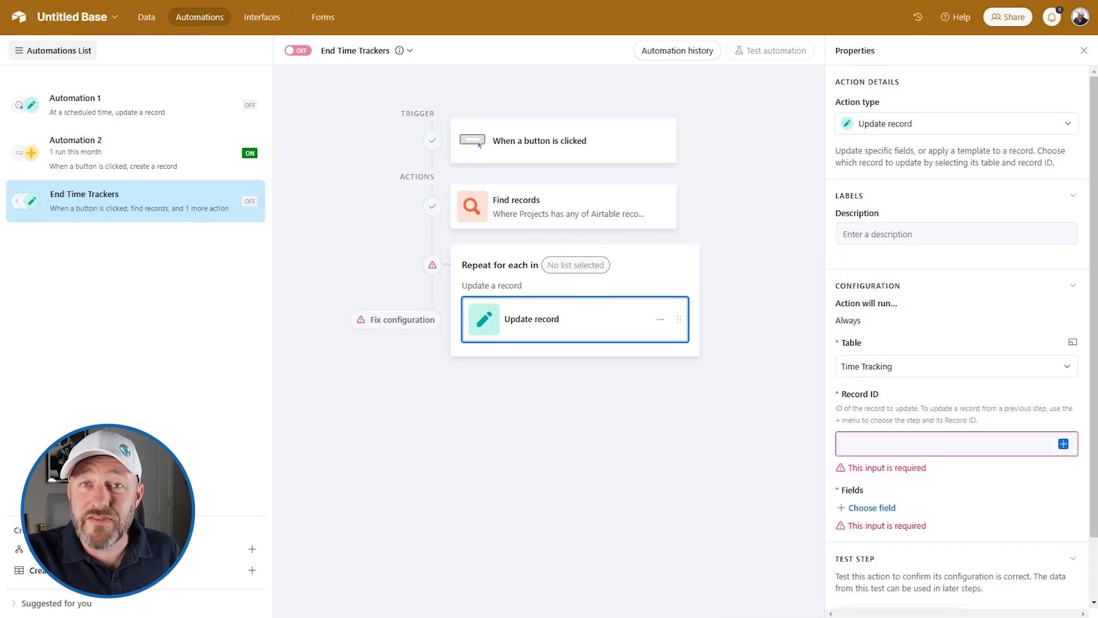
- Use the Find records output as the repeating group's input list
left_click(491, 276)
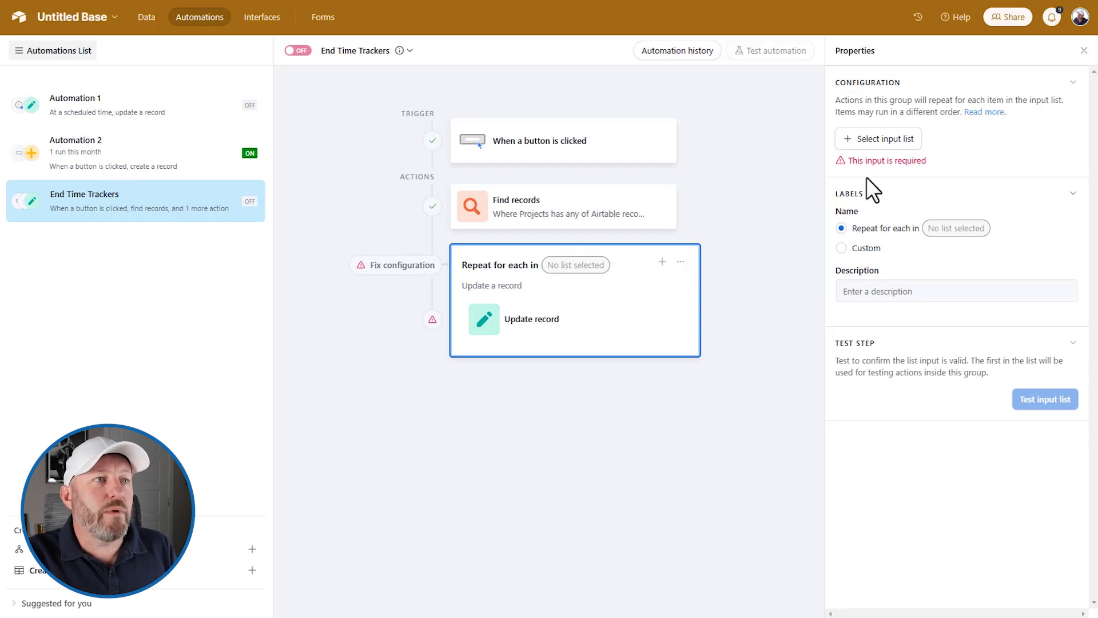
left_click(881, 144)
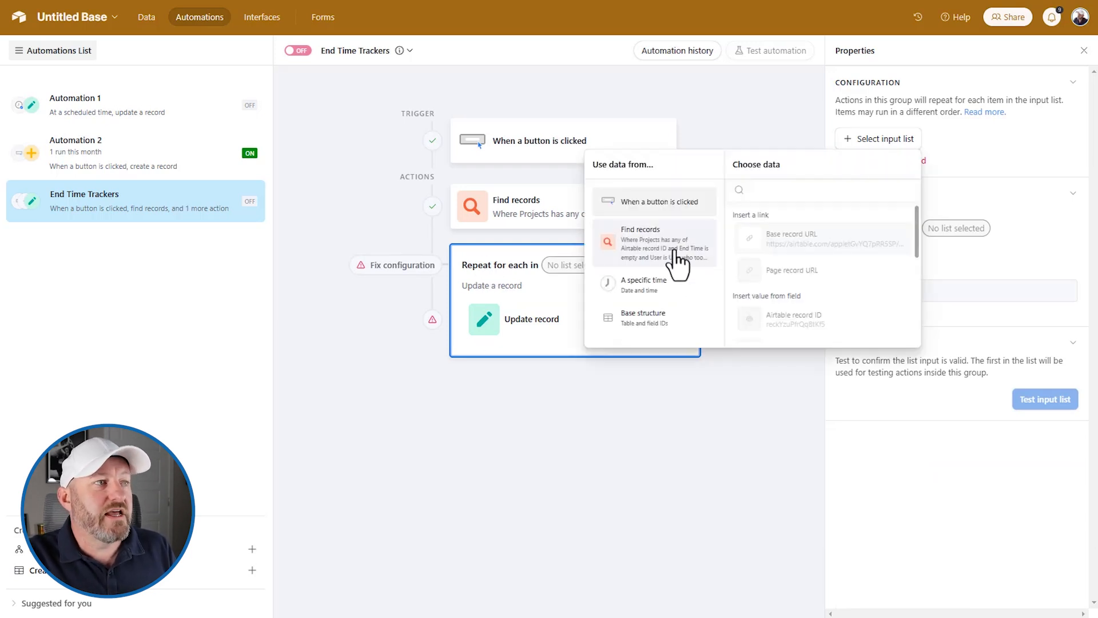
left_click(651, 265)
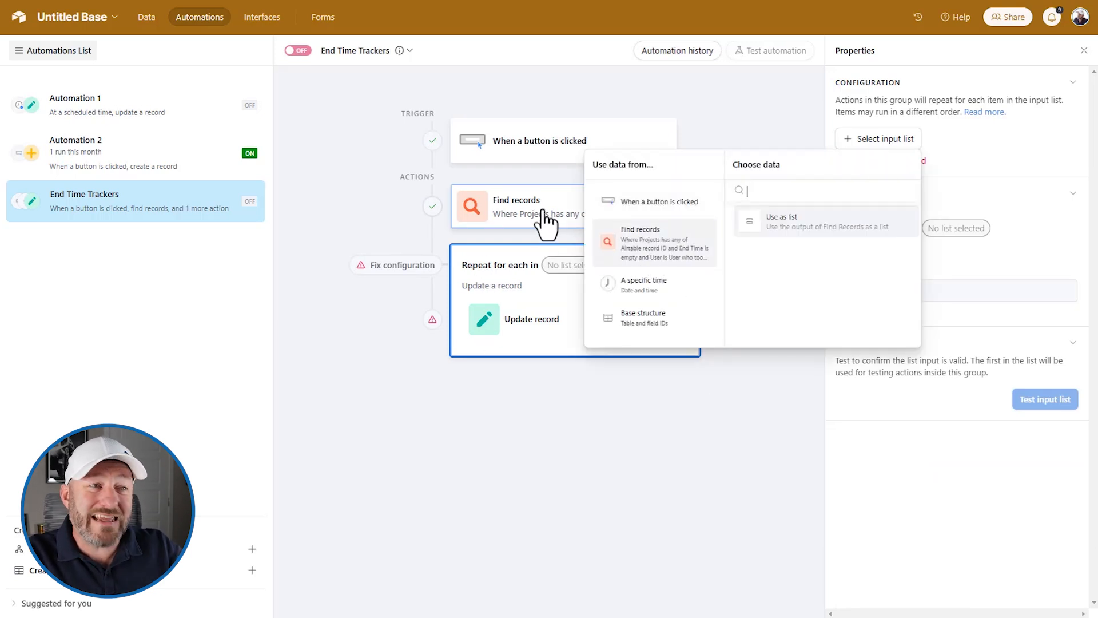
left_click(804, 228)
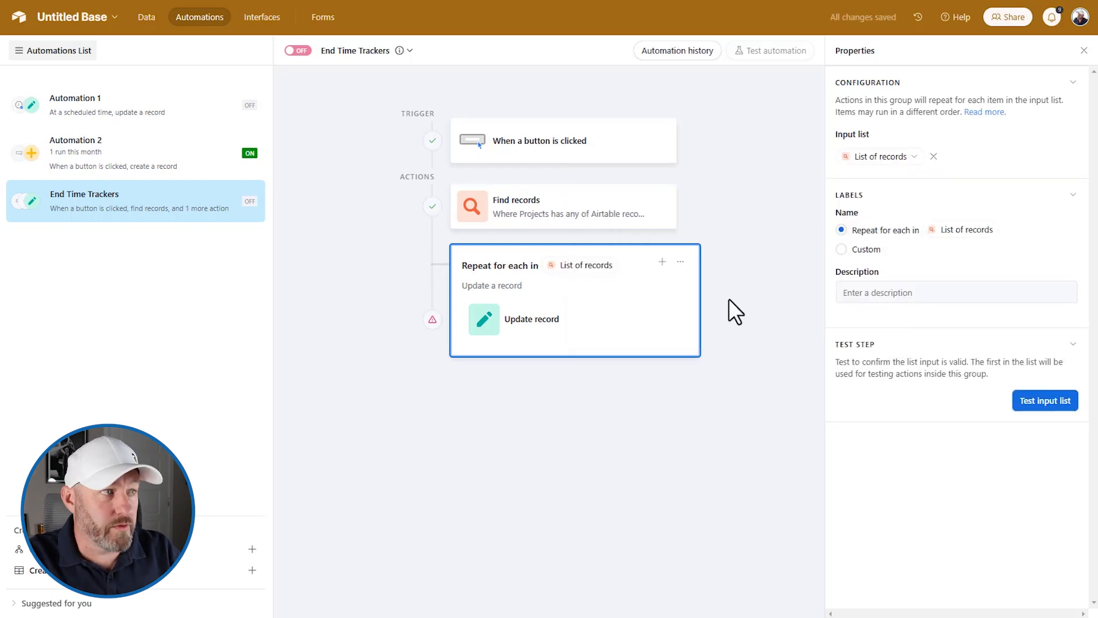
- Set the Update record action's Record ID to the Airtable record ID of the repeating group's current item
left_click(547, 327)
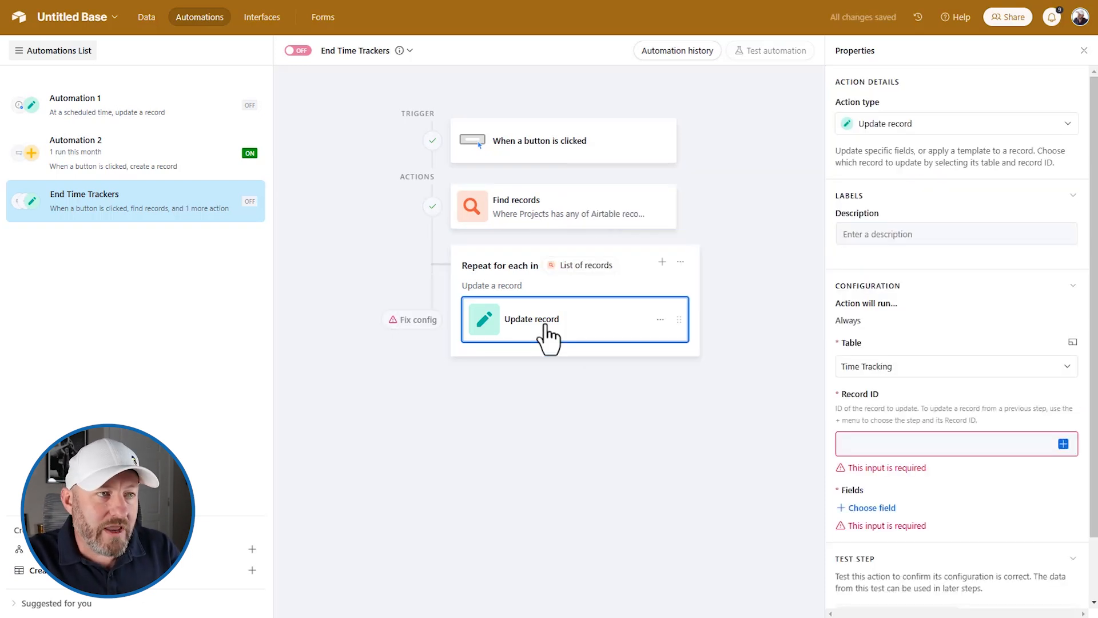
left_click(1064, 444)
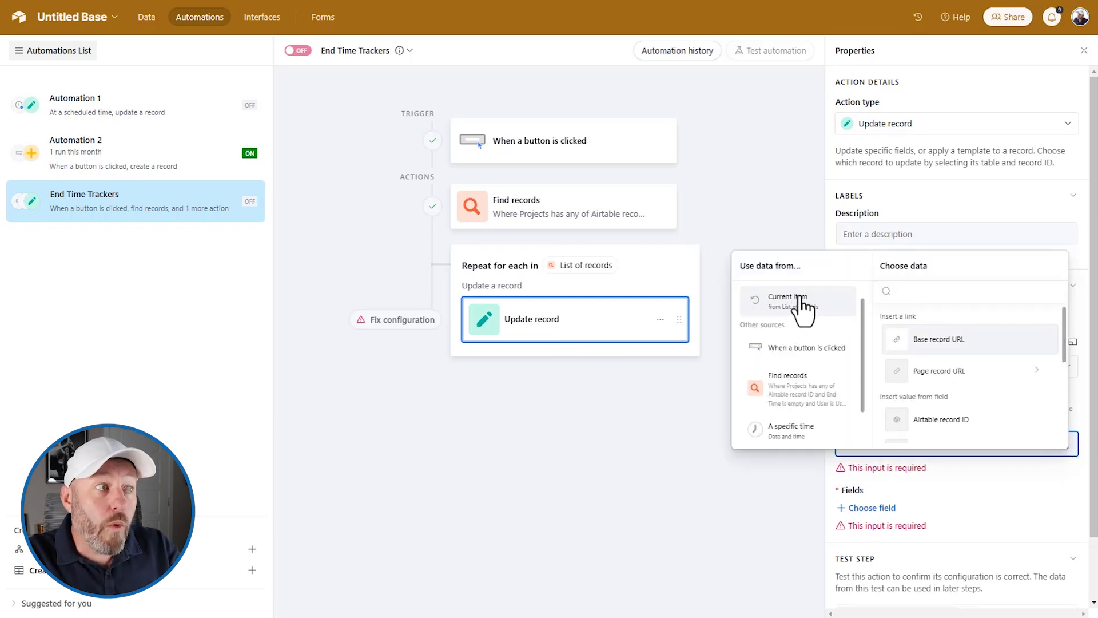
left_click(950, 422)
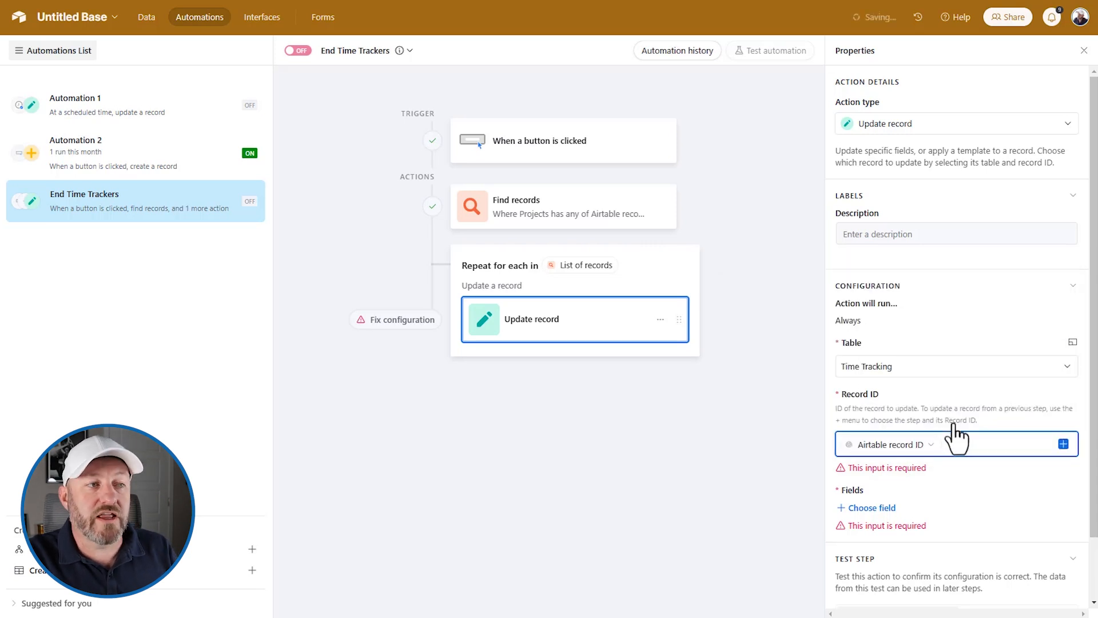
- Add the End Time field to the record update and set it dynamically to the actual run time
scroll(954, 426, "down", 1)
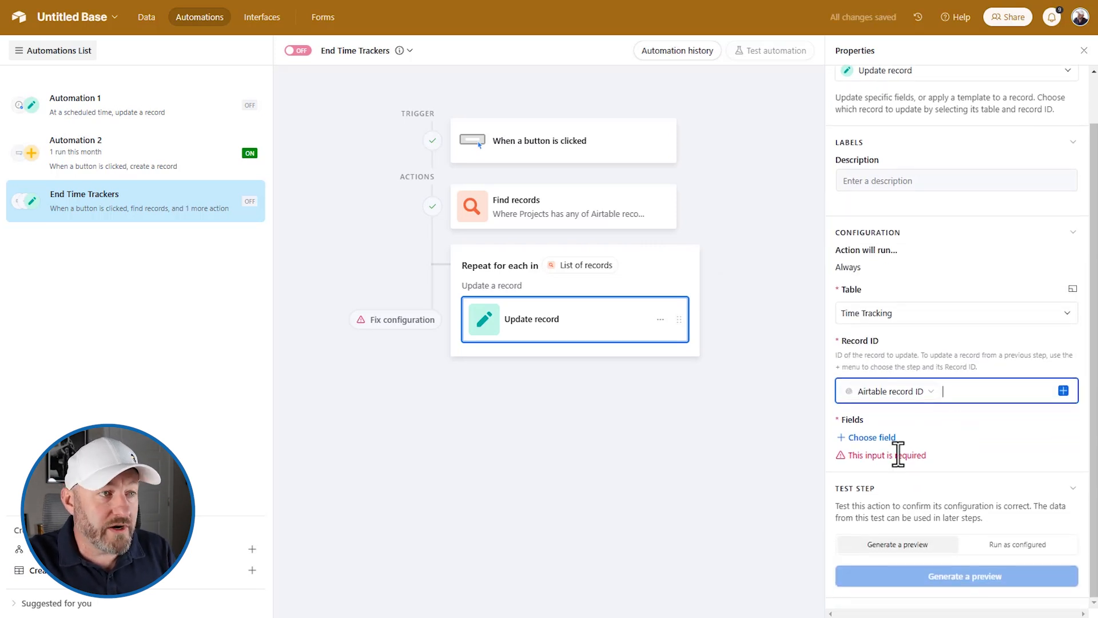
left_click(869, 438)
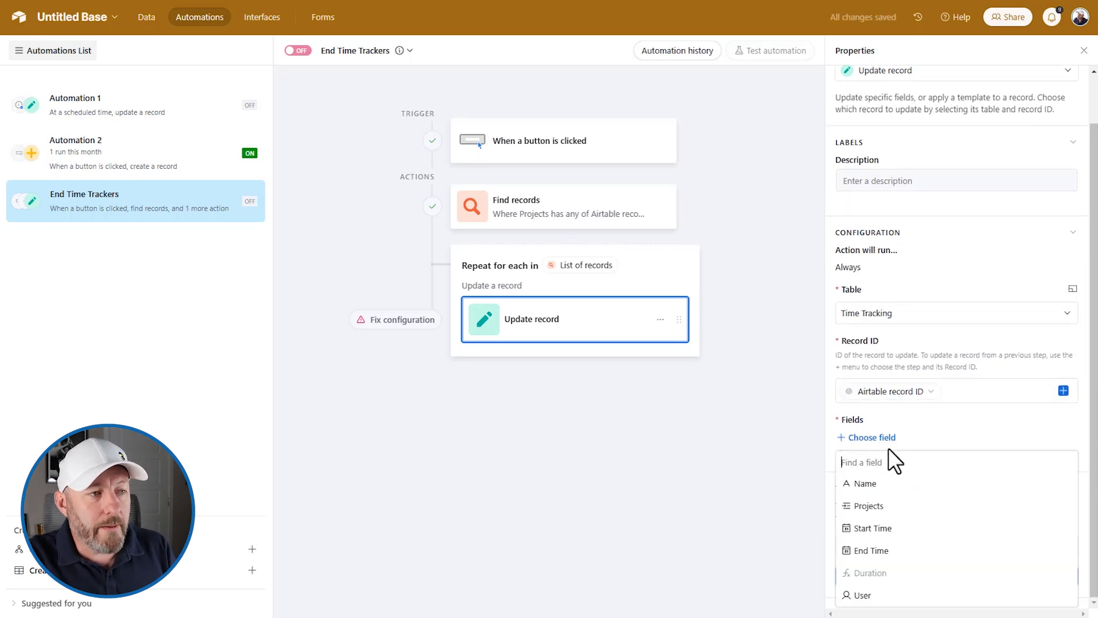
left_click(910, 550)
left_click(1073, 464)
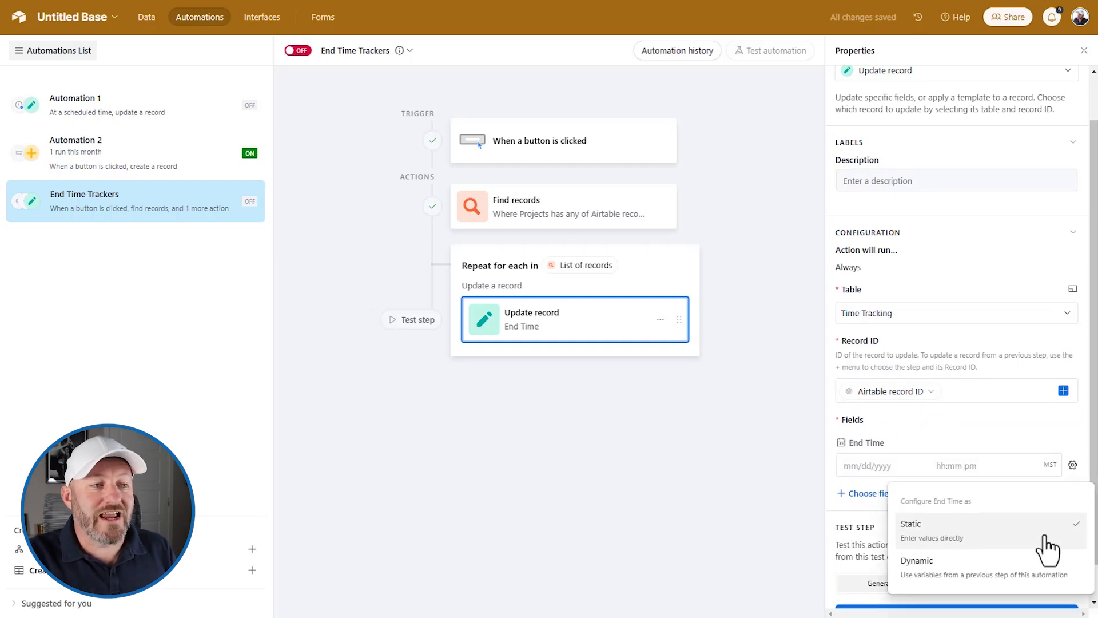
left_click(1042, 572)
left_click(1047, 465)
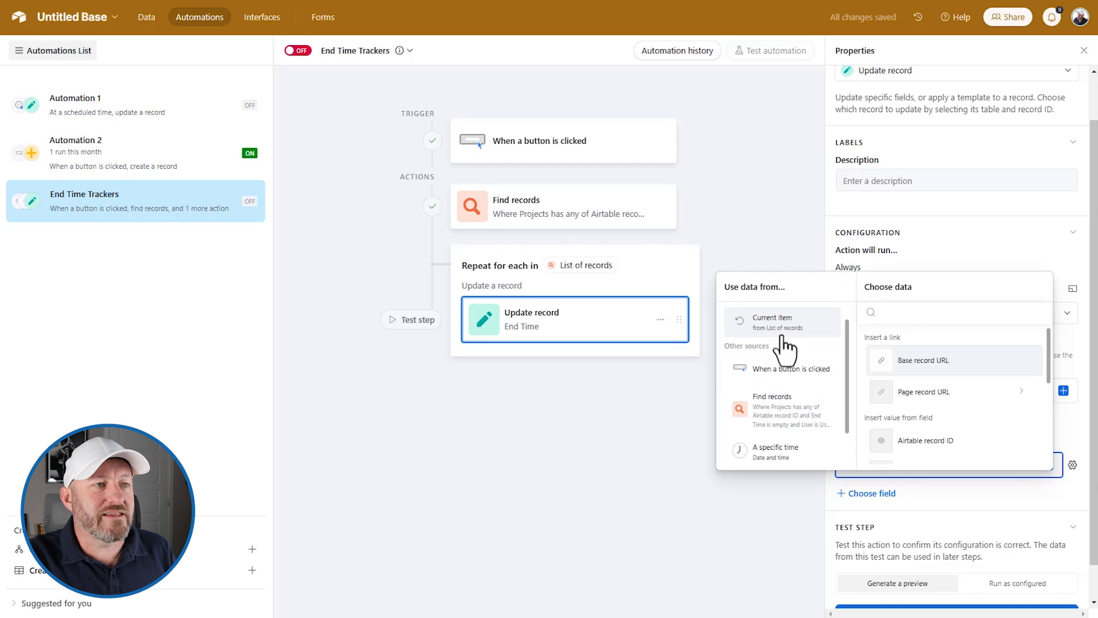
scroll(795, 455, "down", 1)
left_click(792, 445)
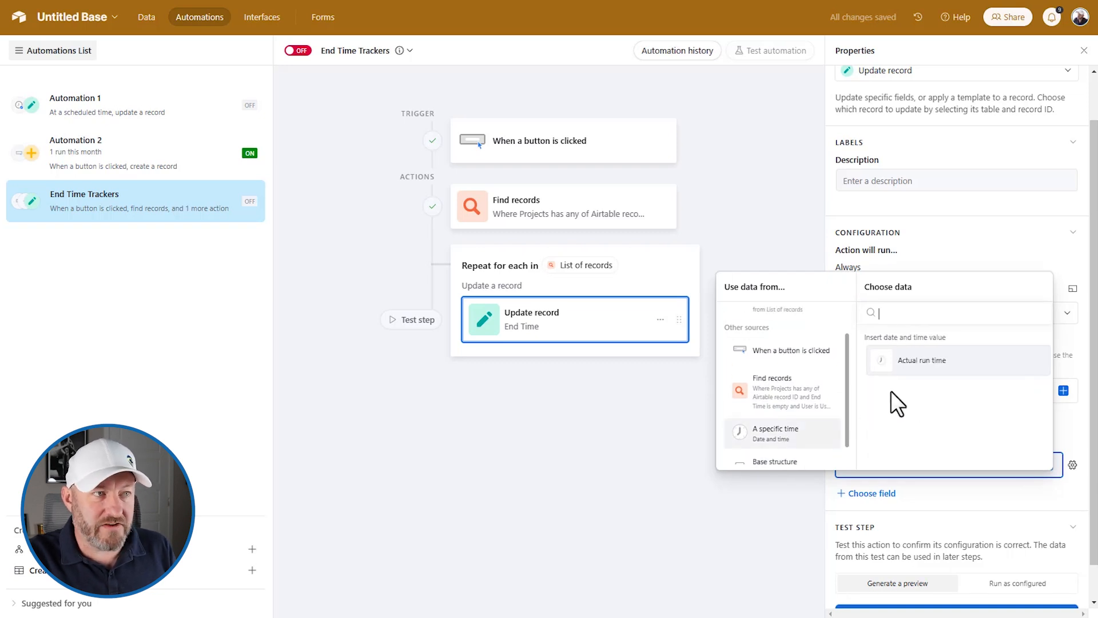
left_click(921, 369)
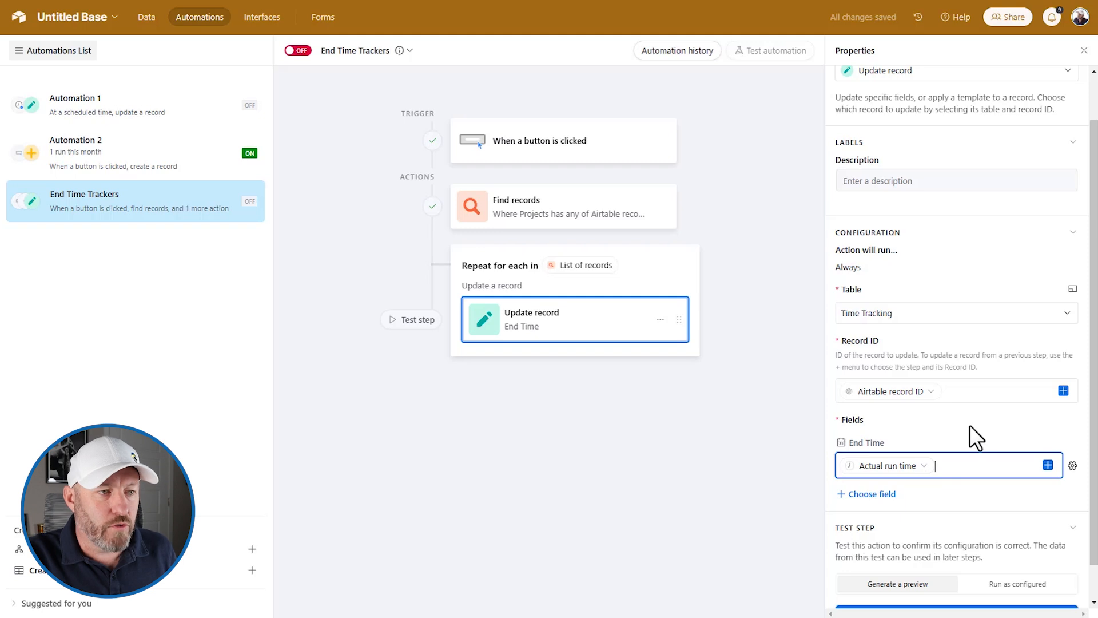
scroll(969, 441, "down", 1)
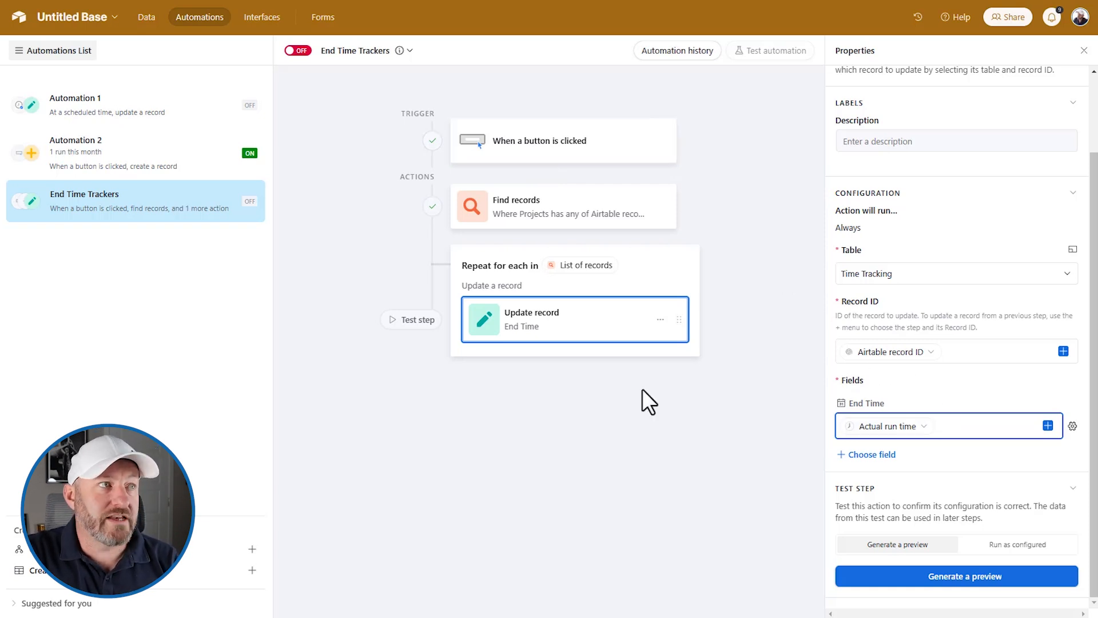
- Turn on the End Time Trackers automation and publish the pending changes to the Time Tracking interface
left_click(298, 50)
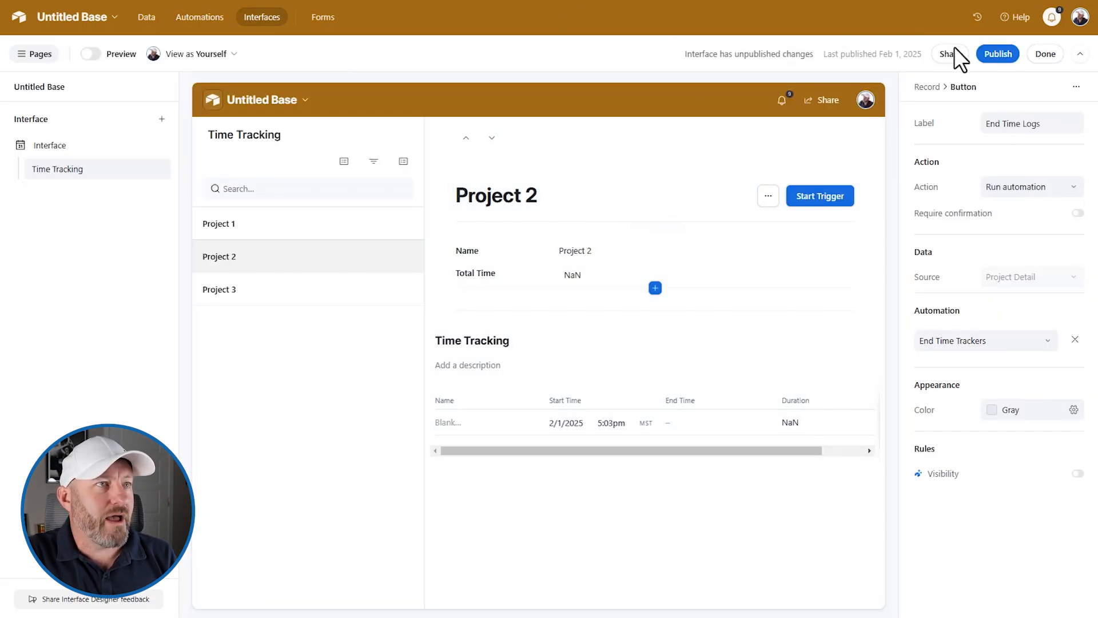
left_click(998, 55)
left_click(671, 381)
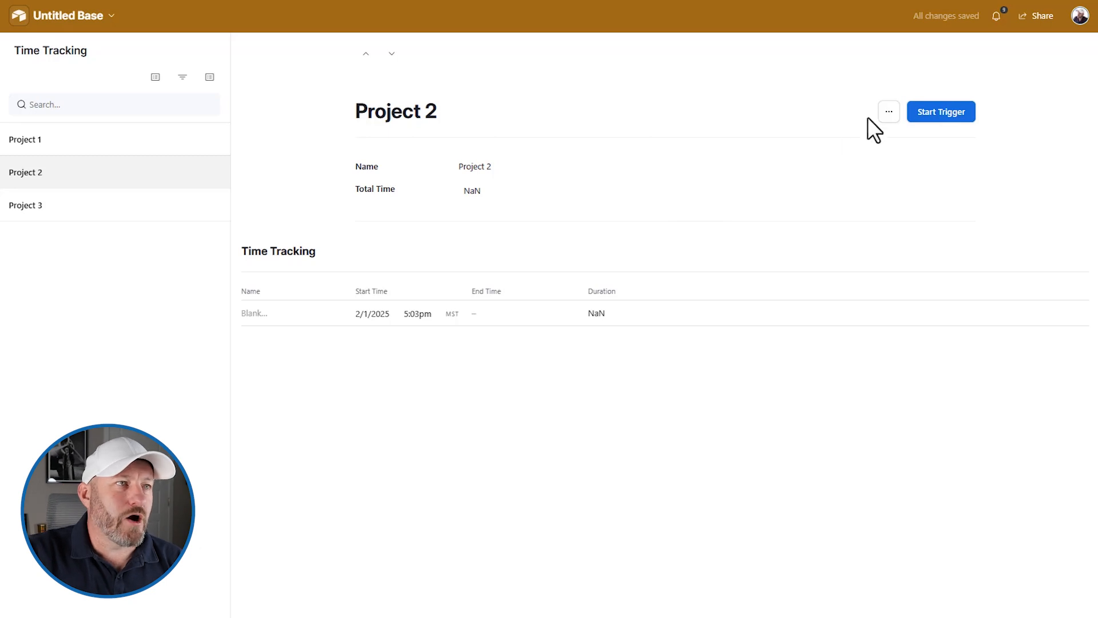
- Run the End Time Logs action on Project 2 in the published interface and check the time log's duration
left_click(888, 114)
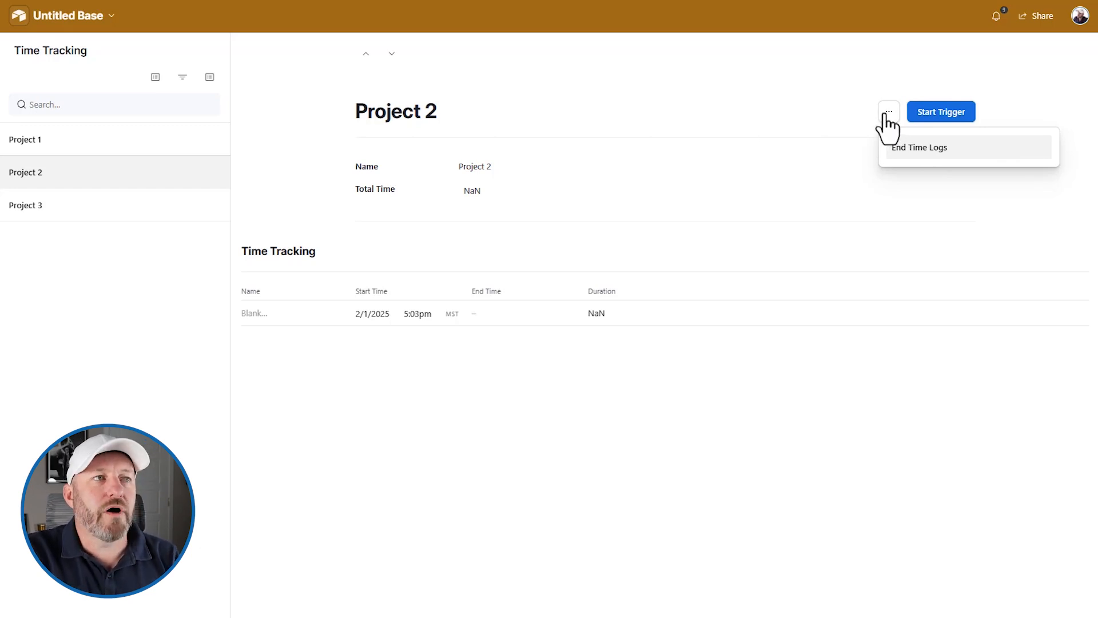
left_click(915, 150)
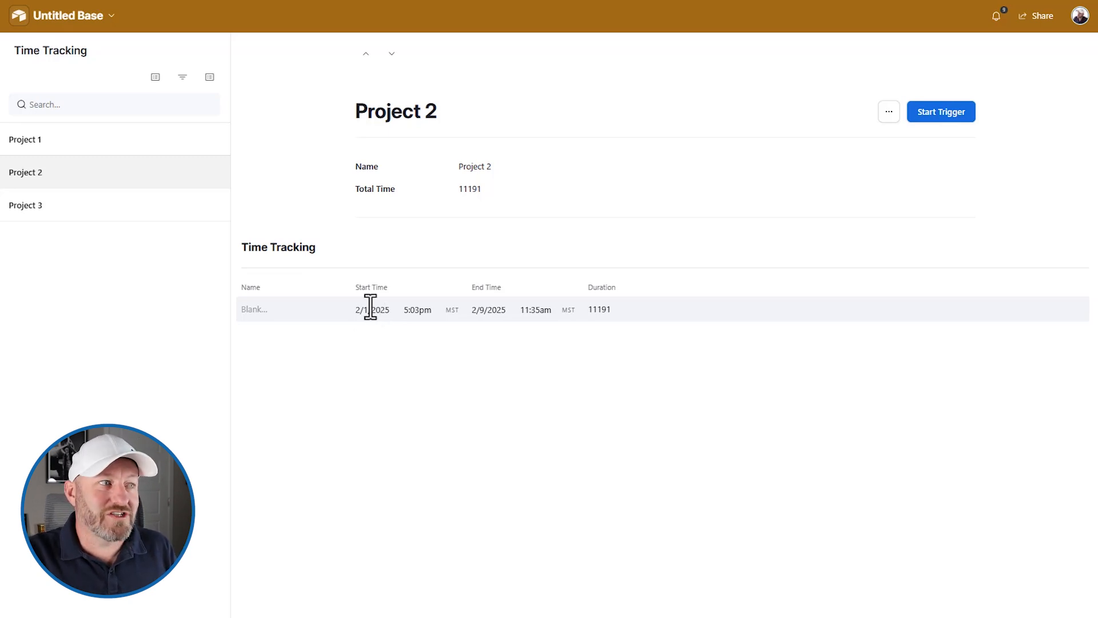
left_click_drag(595, 314, 610, 314)
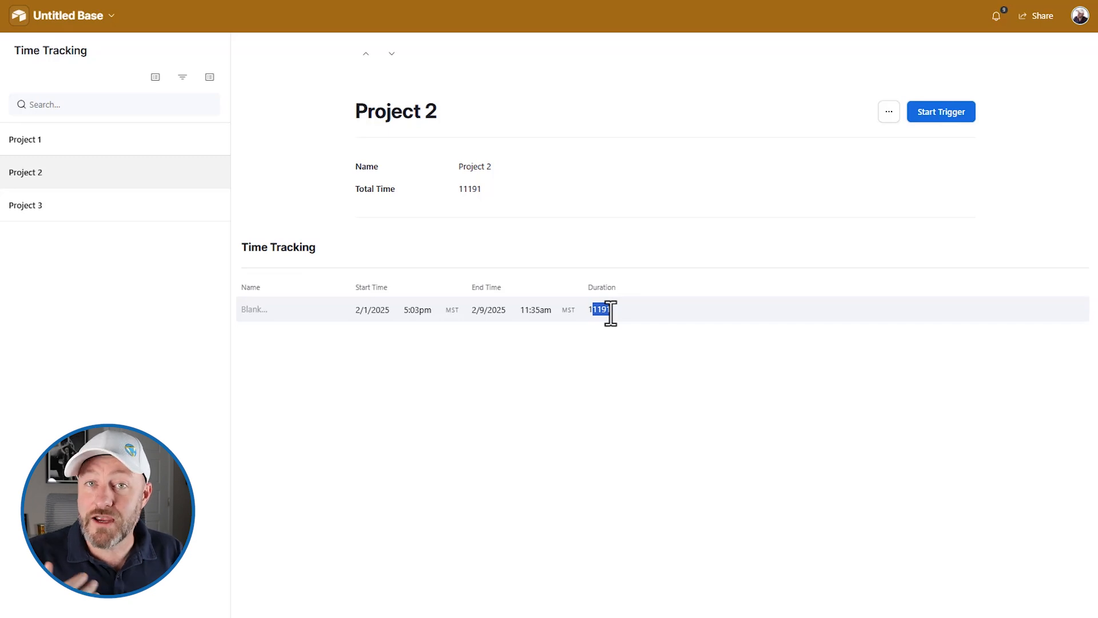
left_click(610, 314)
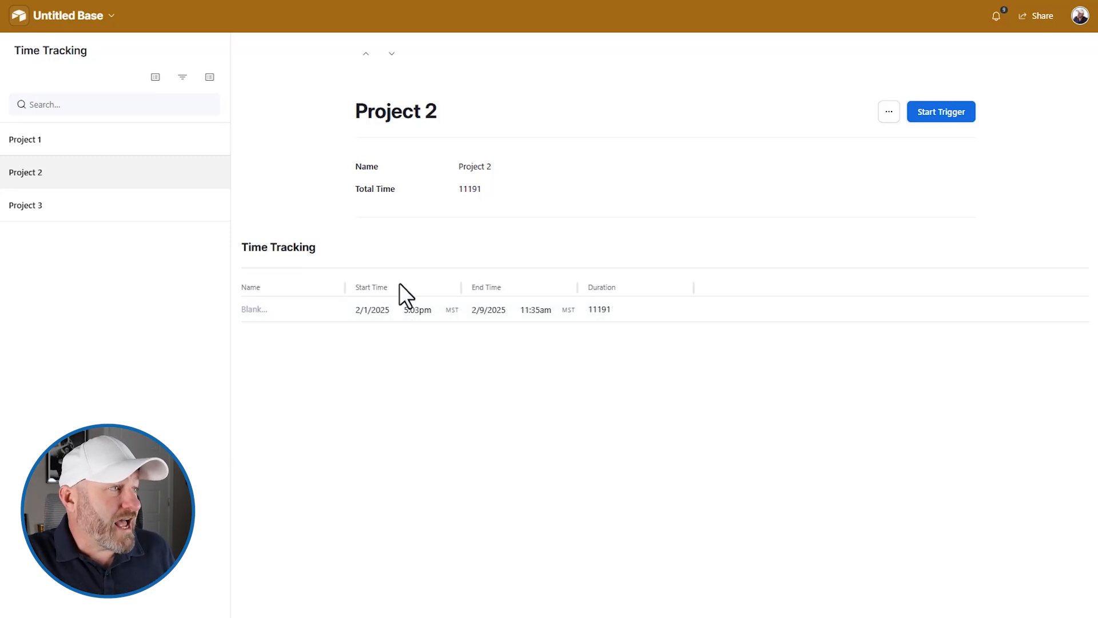
- Return to editing the interface pages and open the visible-fields settings of Project 2's Time Tracking list
left_click(86, 17)
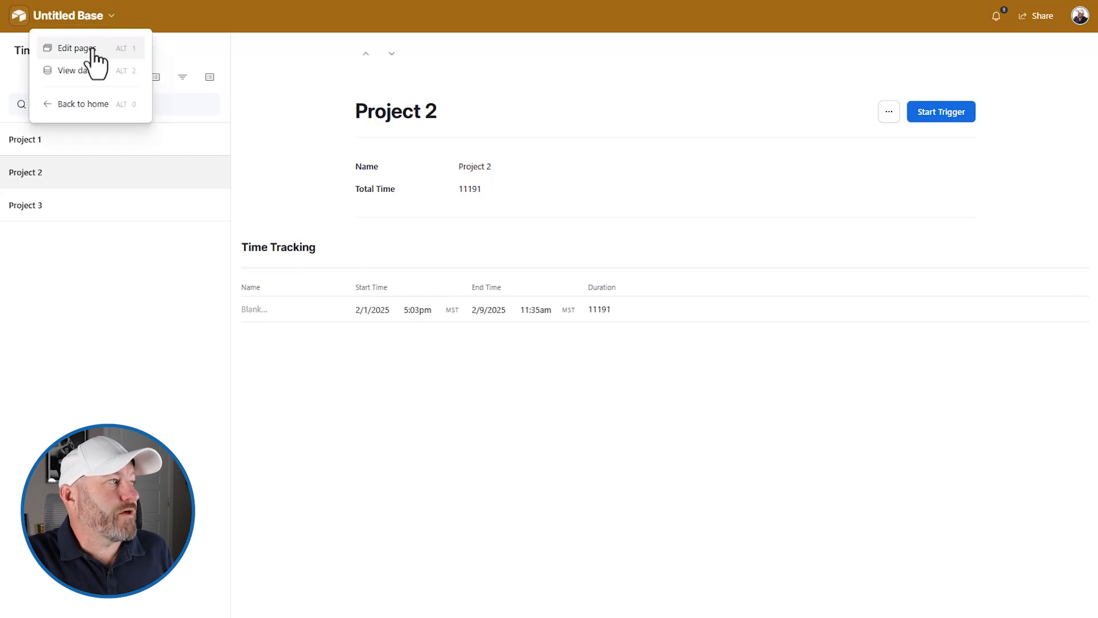
left_click(90, 48)
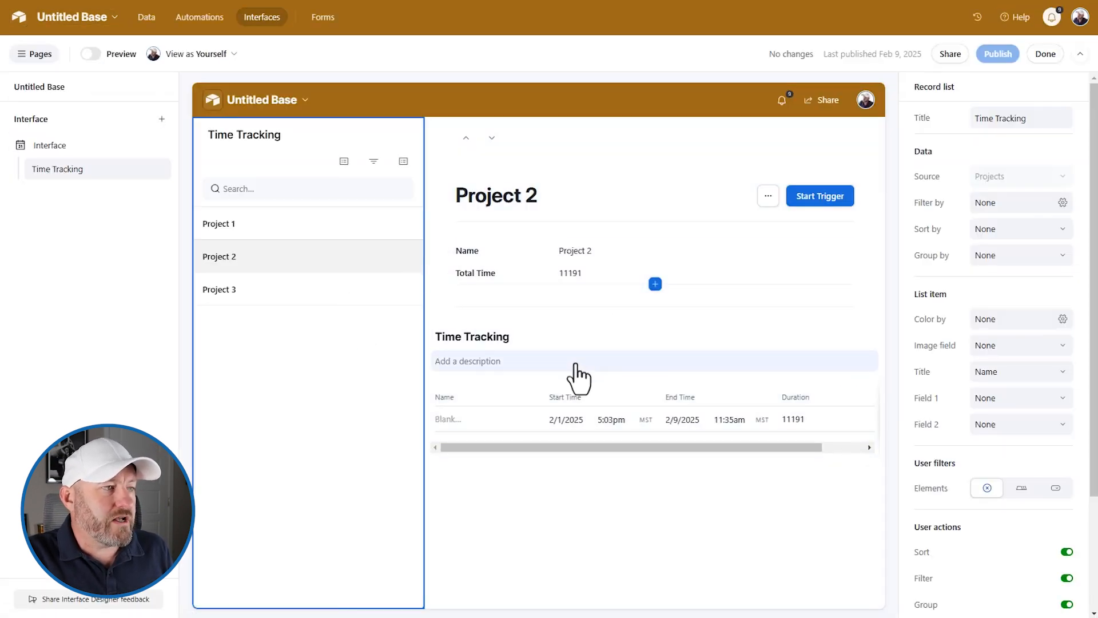
left_click(519, 397)
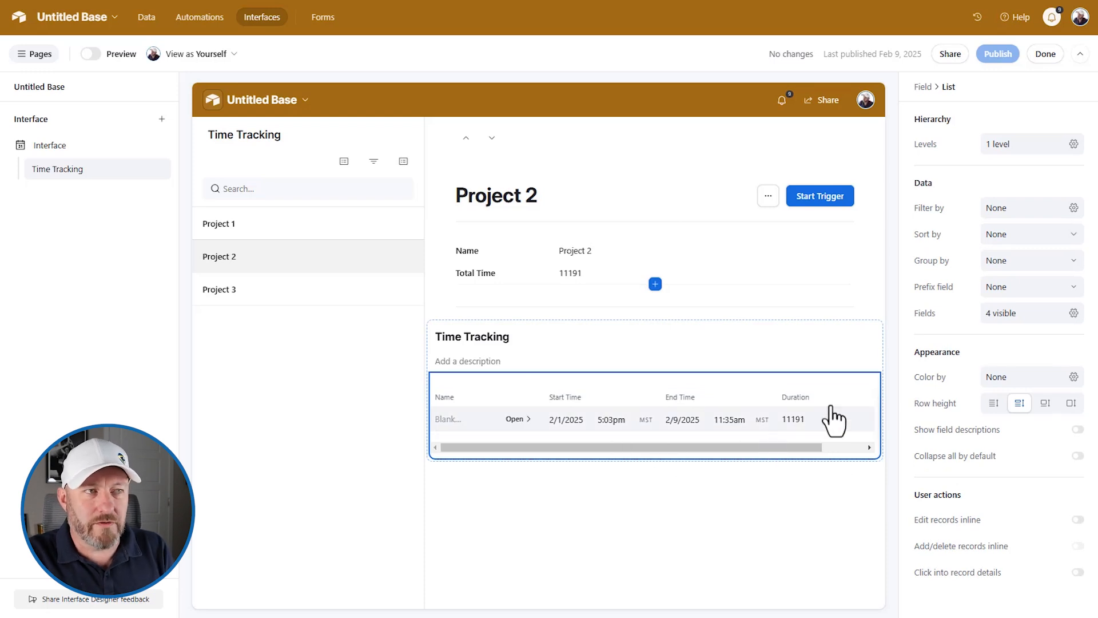
left_click(1058, 313)
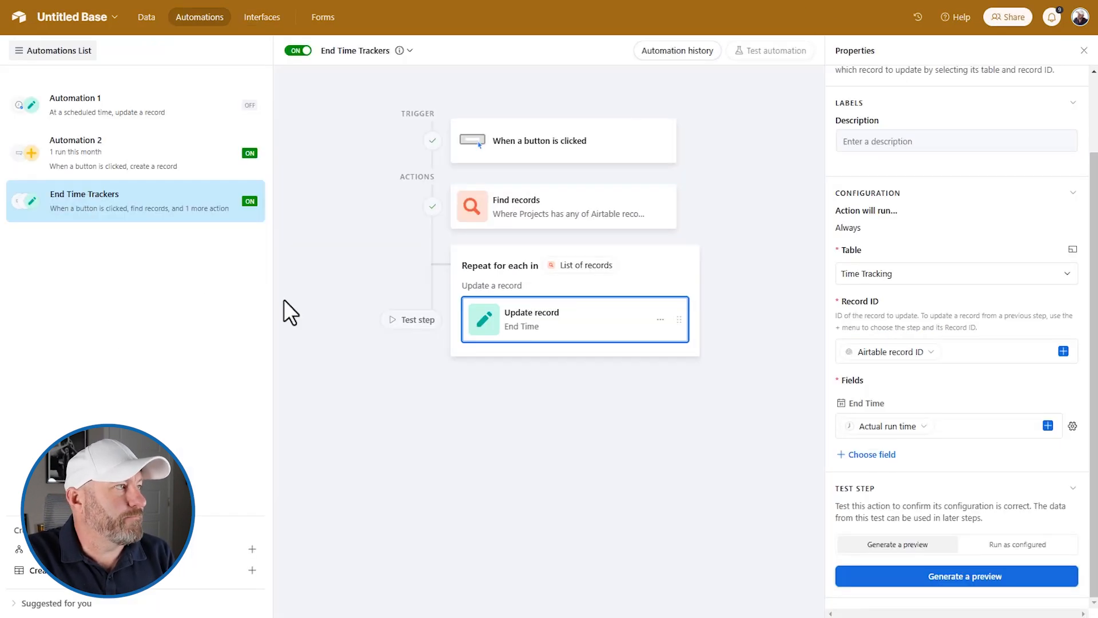
left_click(148, 17)
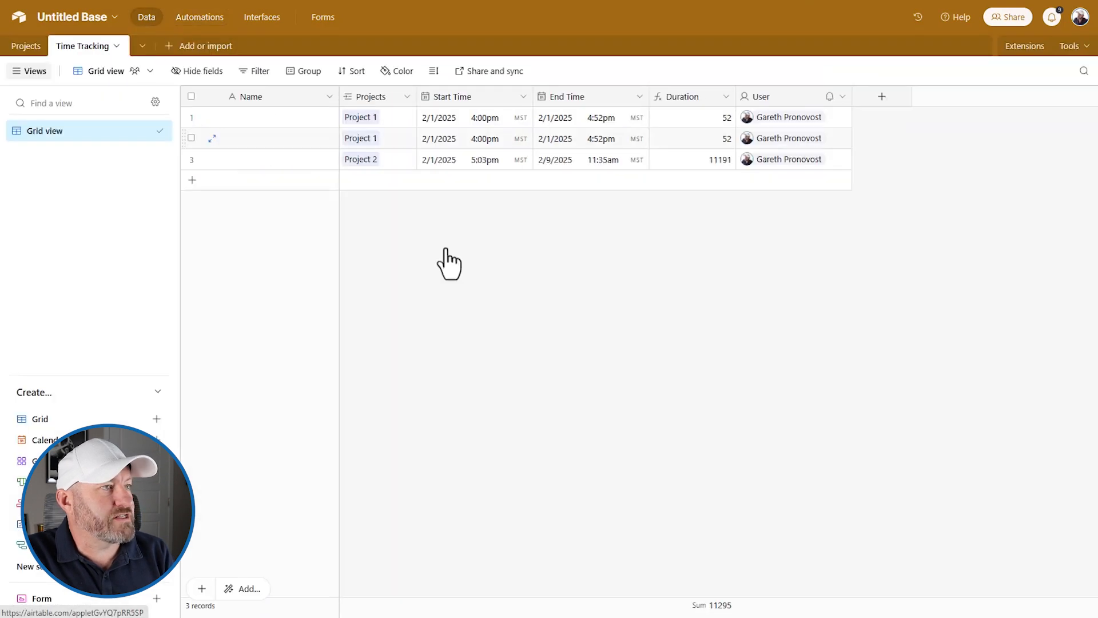
left_click(881, 98)
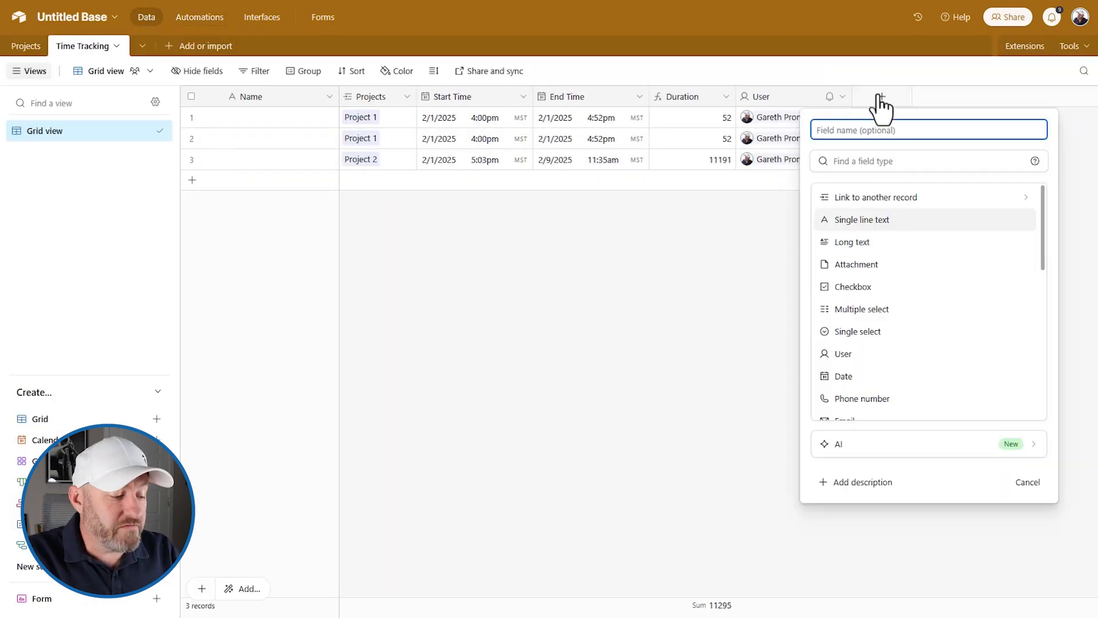
type("Button t")
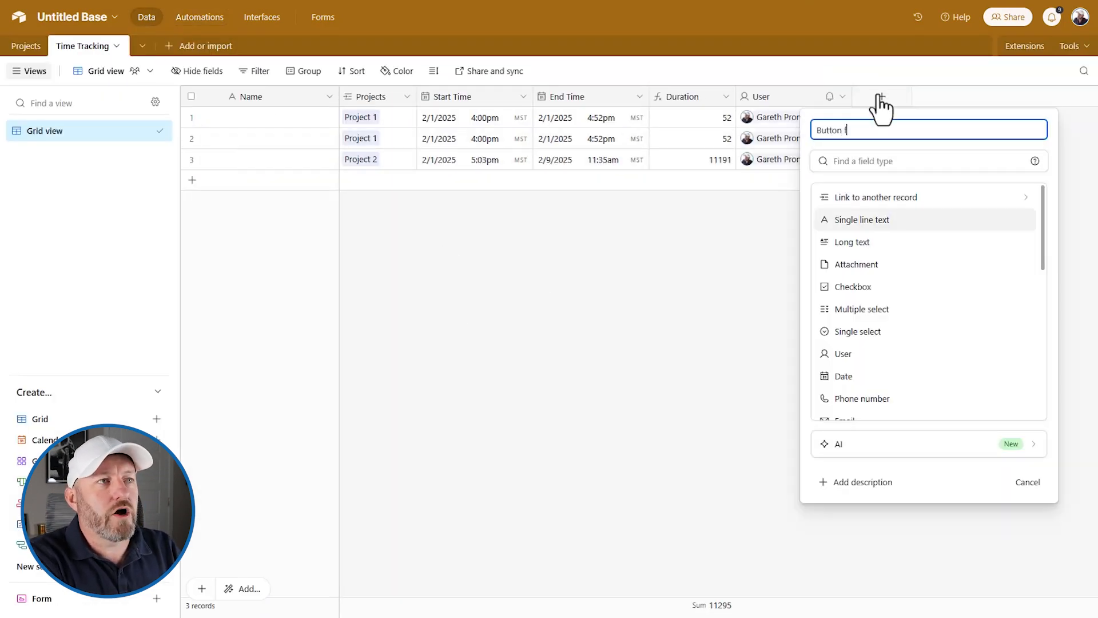
type("o End")
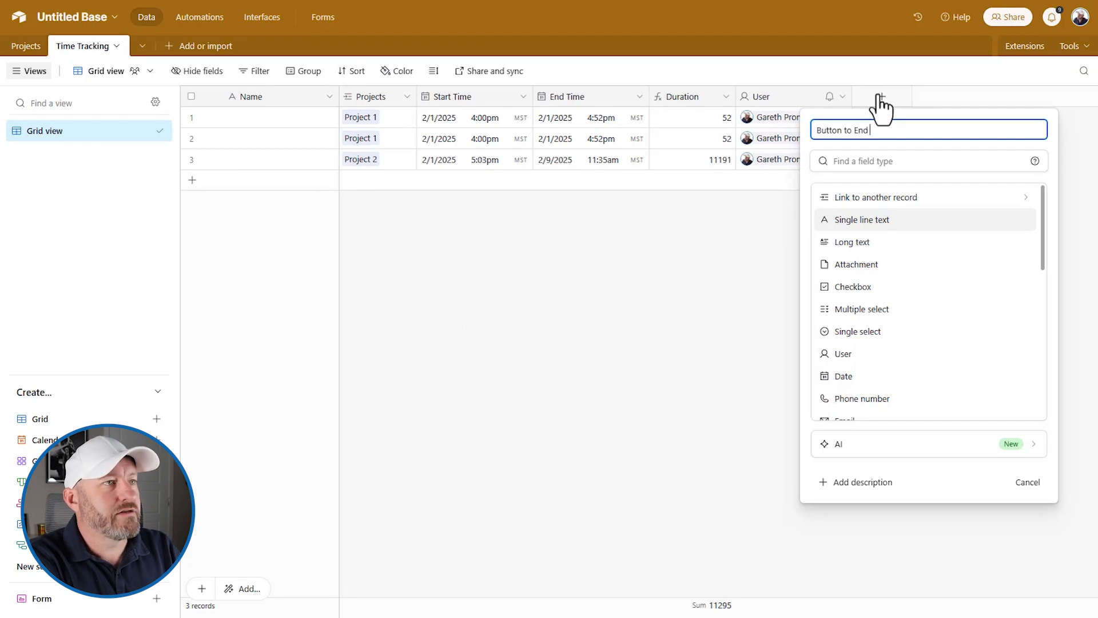
type(" Time")
left_click(857, 162)
type("butt")
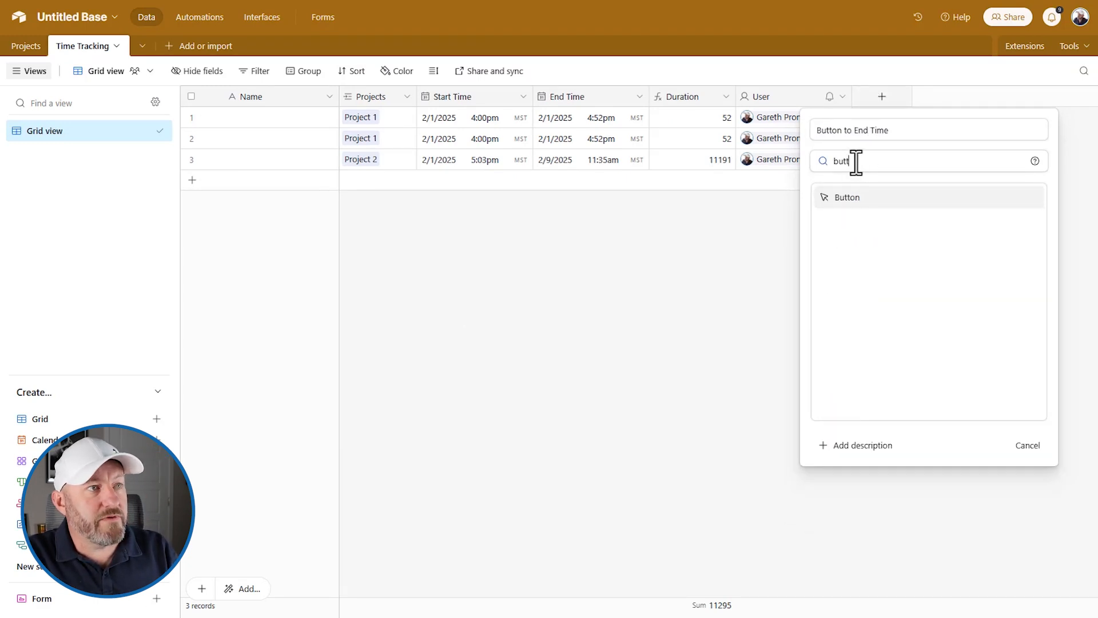
left_click(860, 202)
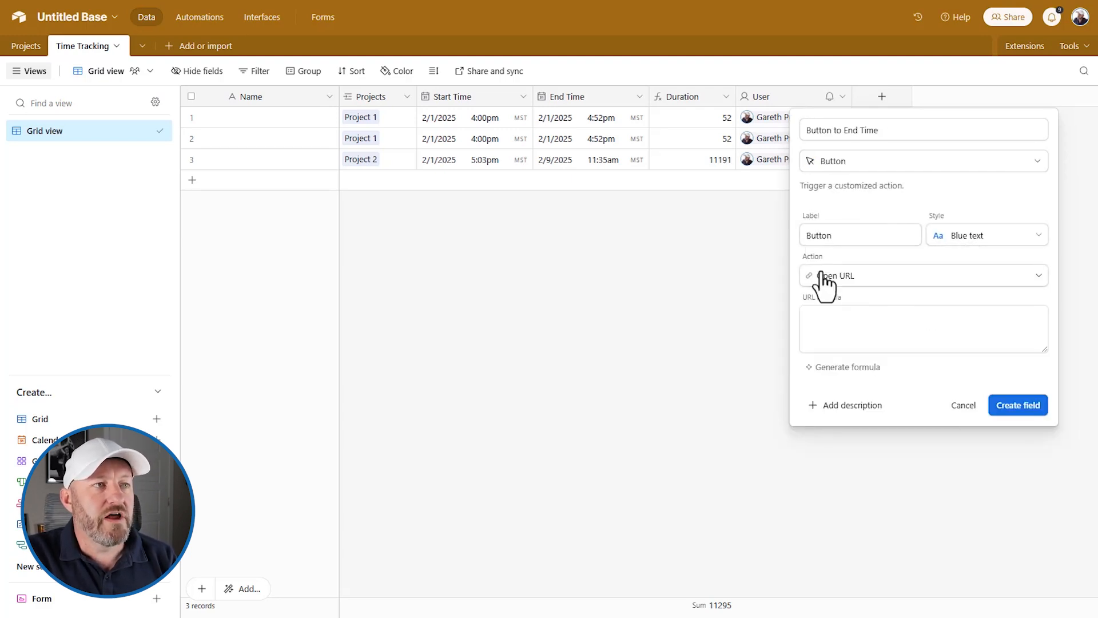
left_click(873, 276)
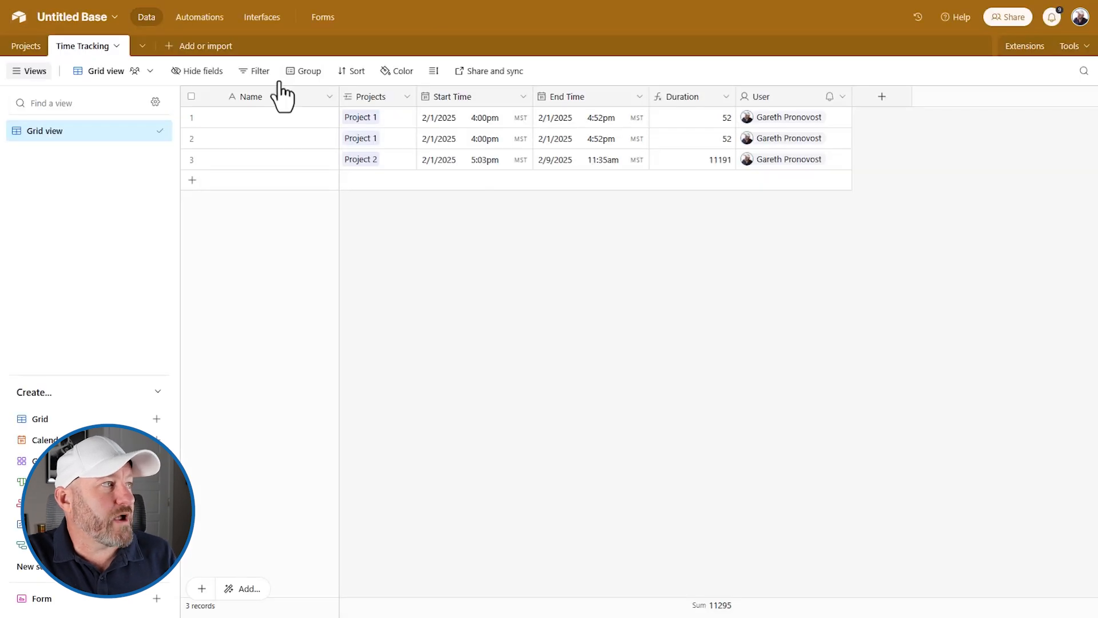
- Review the Create record action in Automation 2 and the Find records conditions in the End Time Trackers automation
left_click(201, 17)
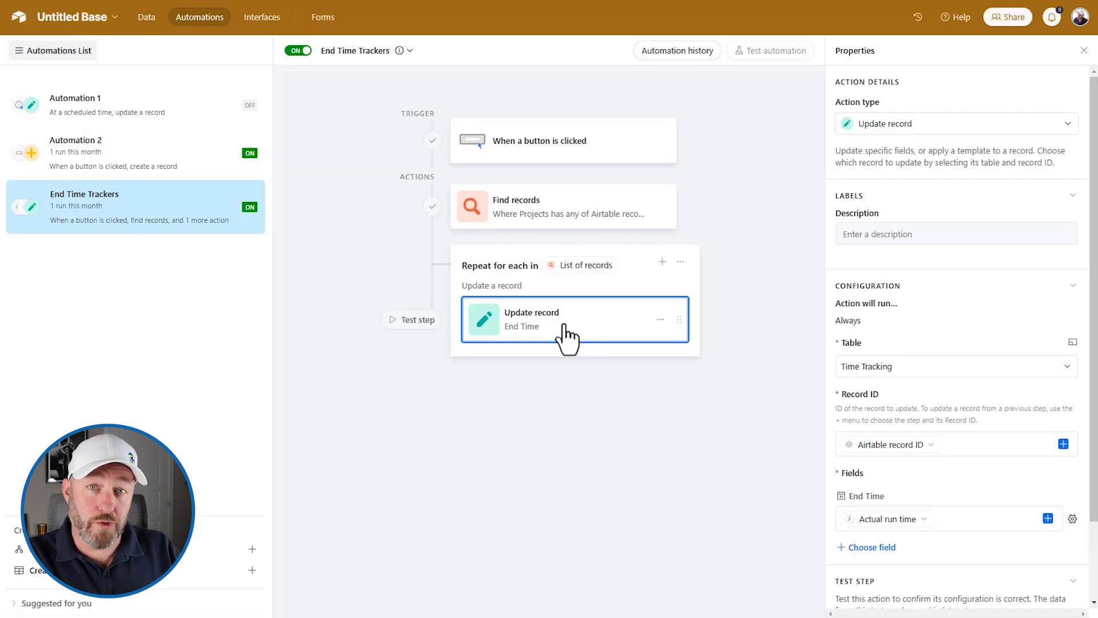
left_click(89, 170)
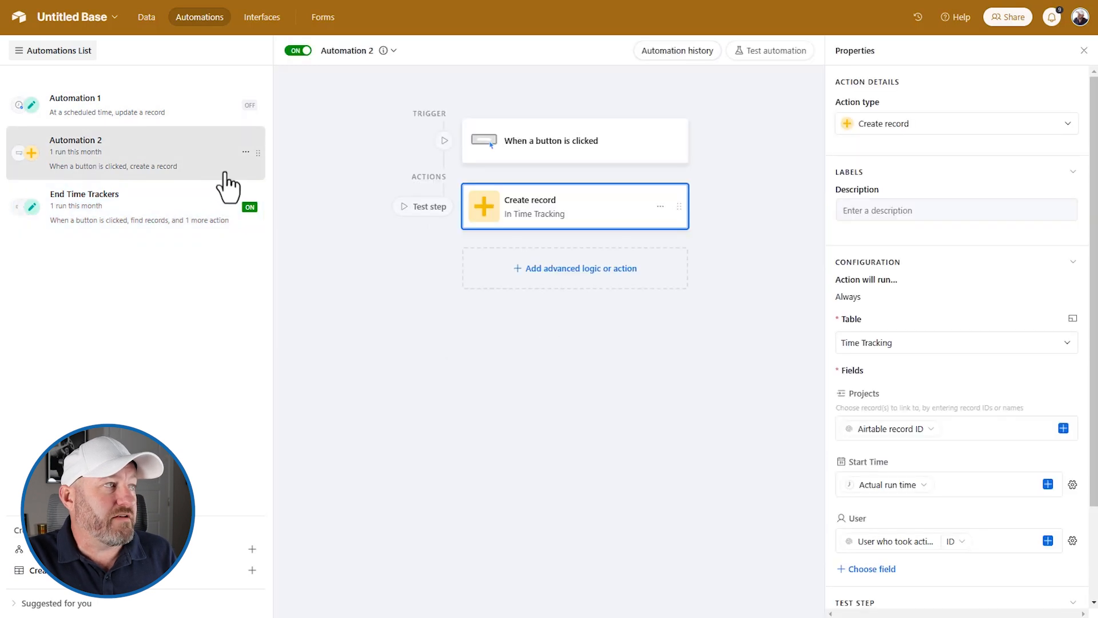
scroll(947, 391, "down", 2)
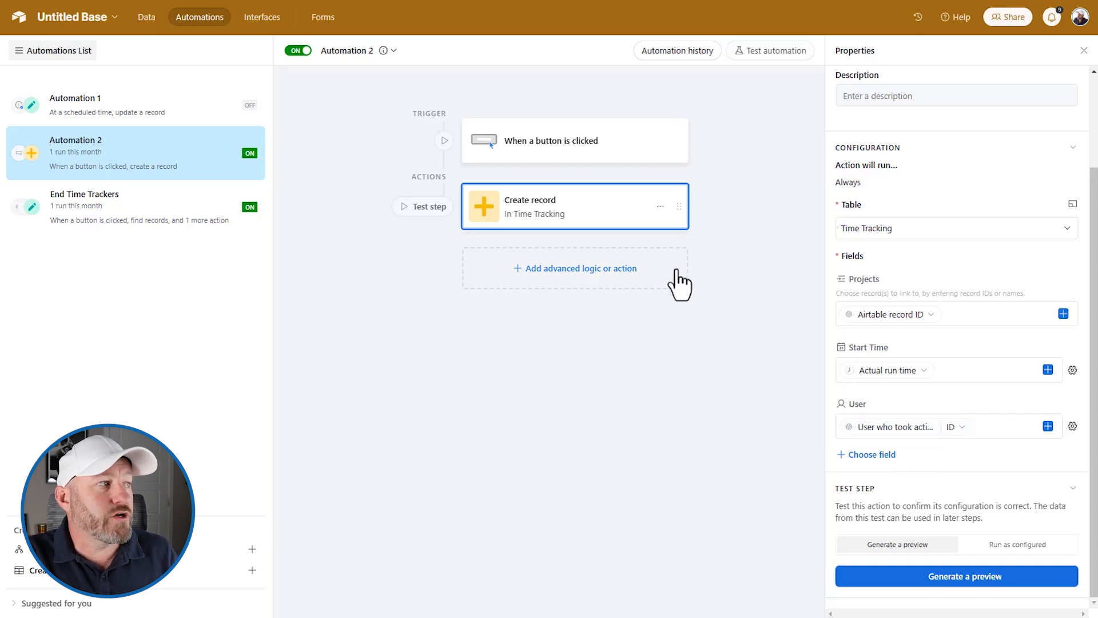
left_click(161, 216)
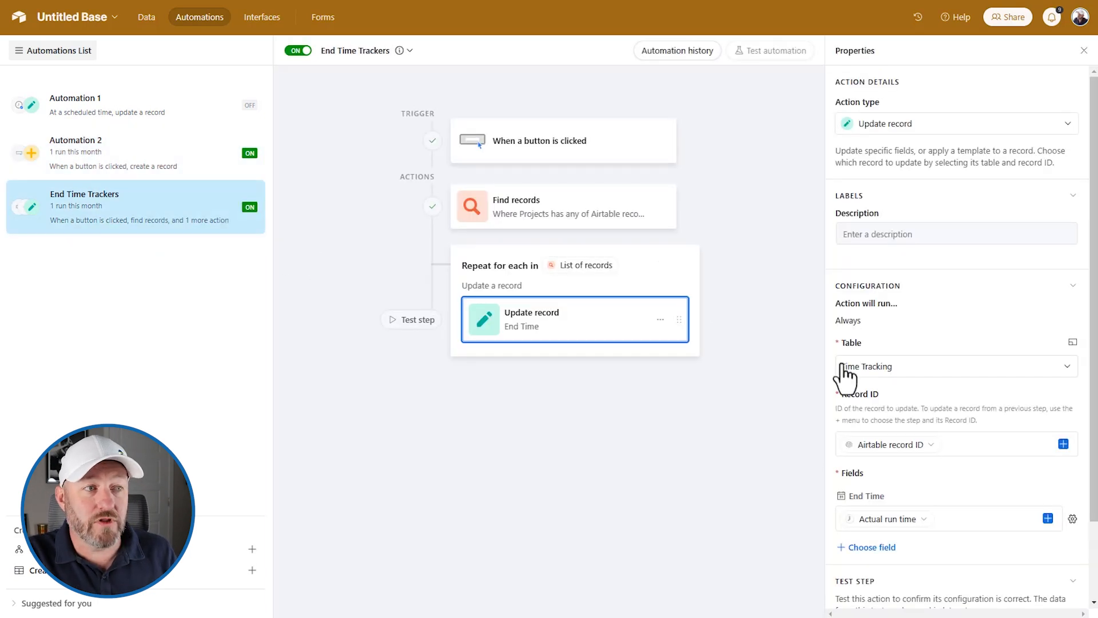
scroll(956, 447, "down", 3)
left_click(559, 218)
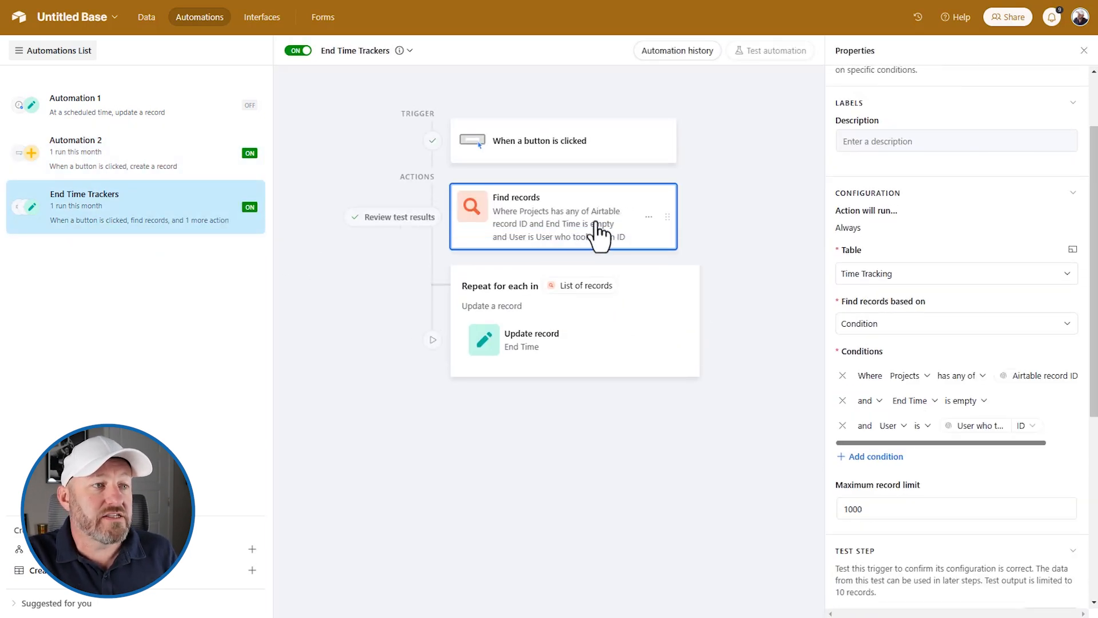
mouse_move(982, 437)
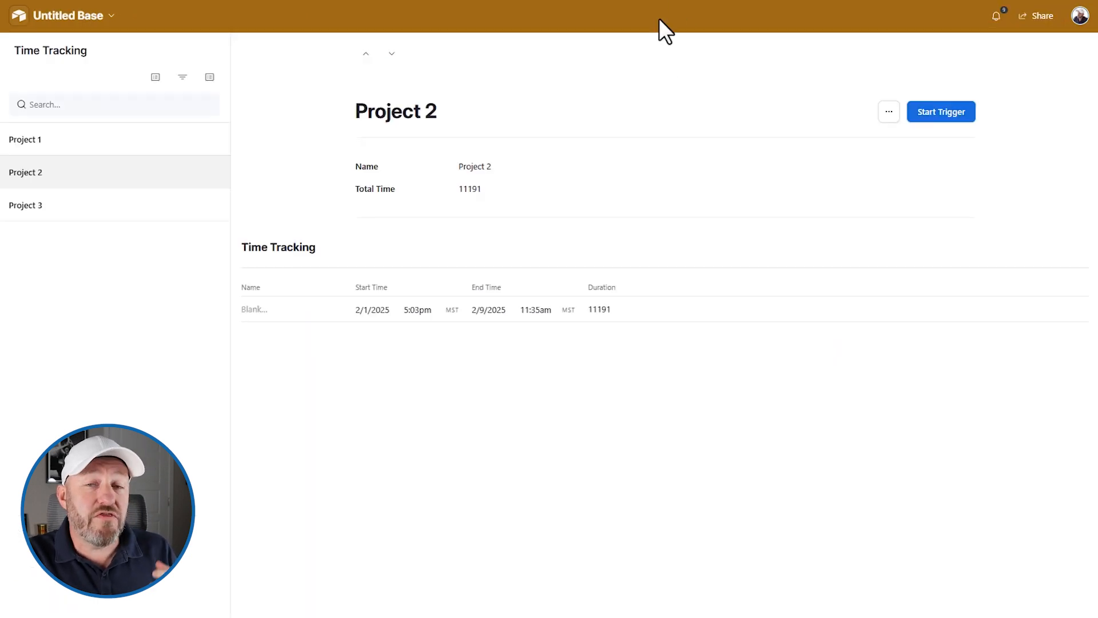
left_click(73, 17)
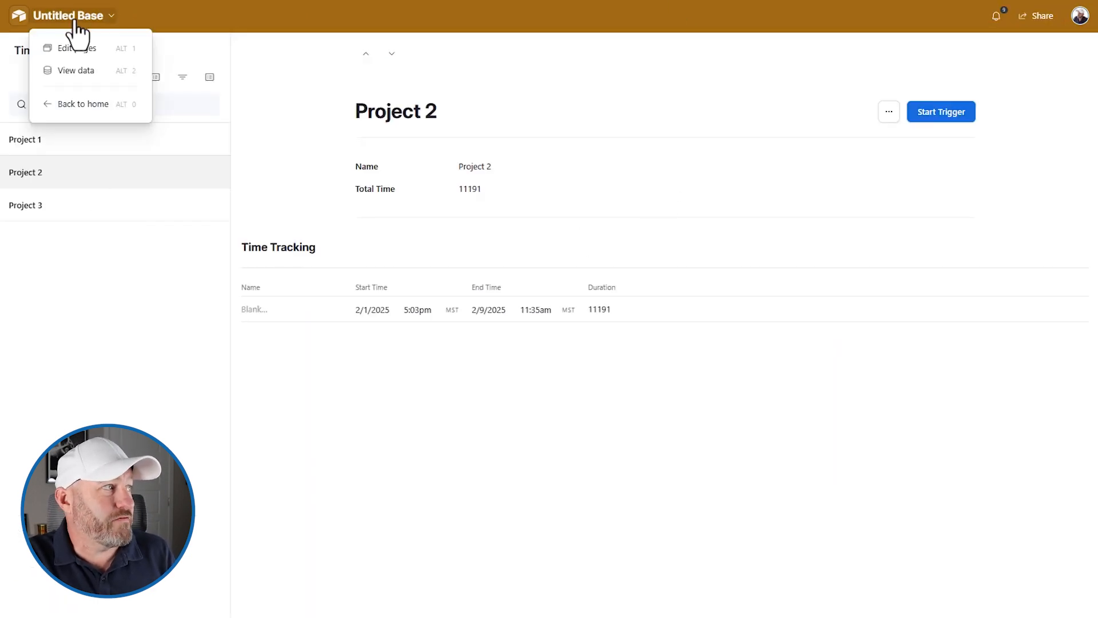
left_click(80, 46)
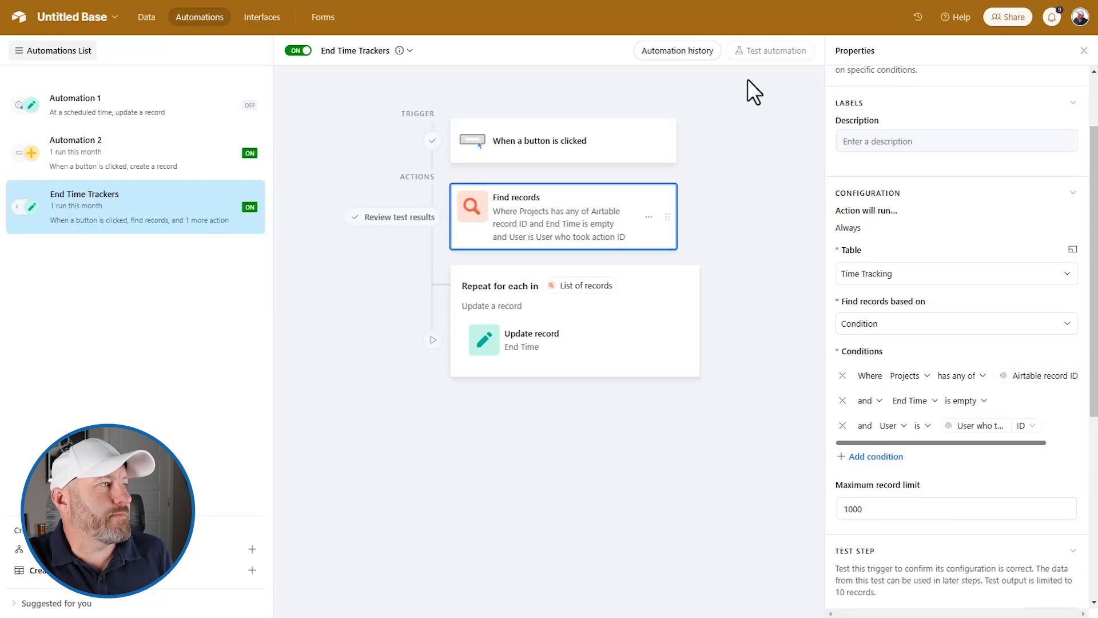
left_click(150, 19)
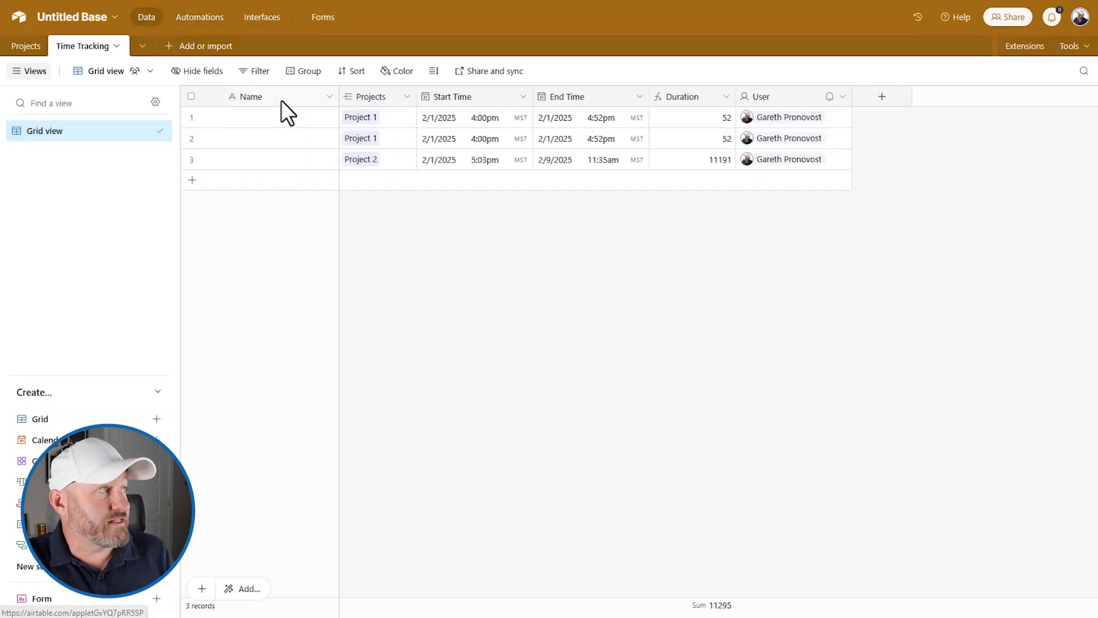
left_click(24, 46)
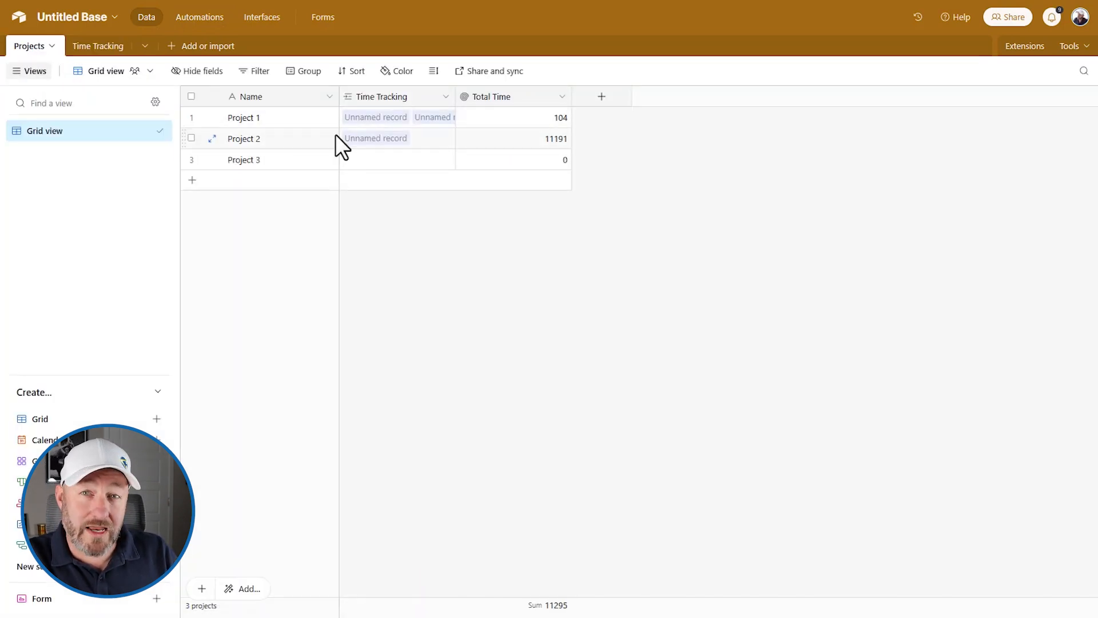
left_click(109, 48)
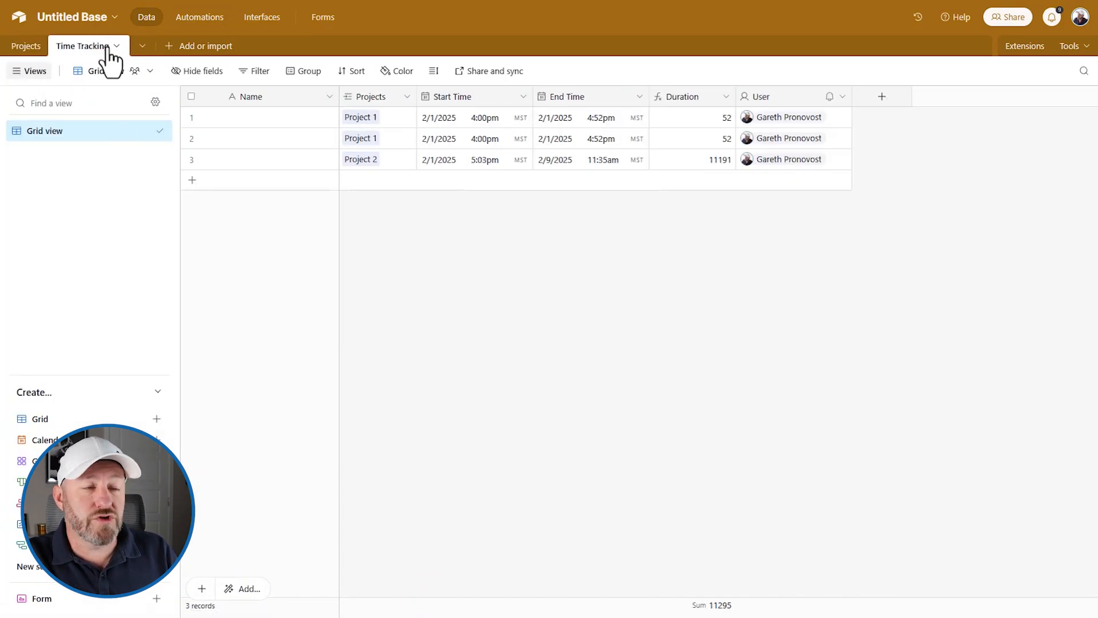
- Create a User field named Users Assigned in the Projects table, with the base owner as its default option
left_click(29, 49)
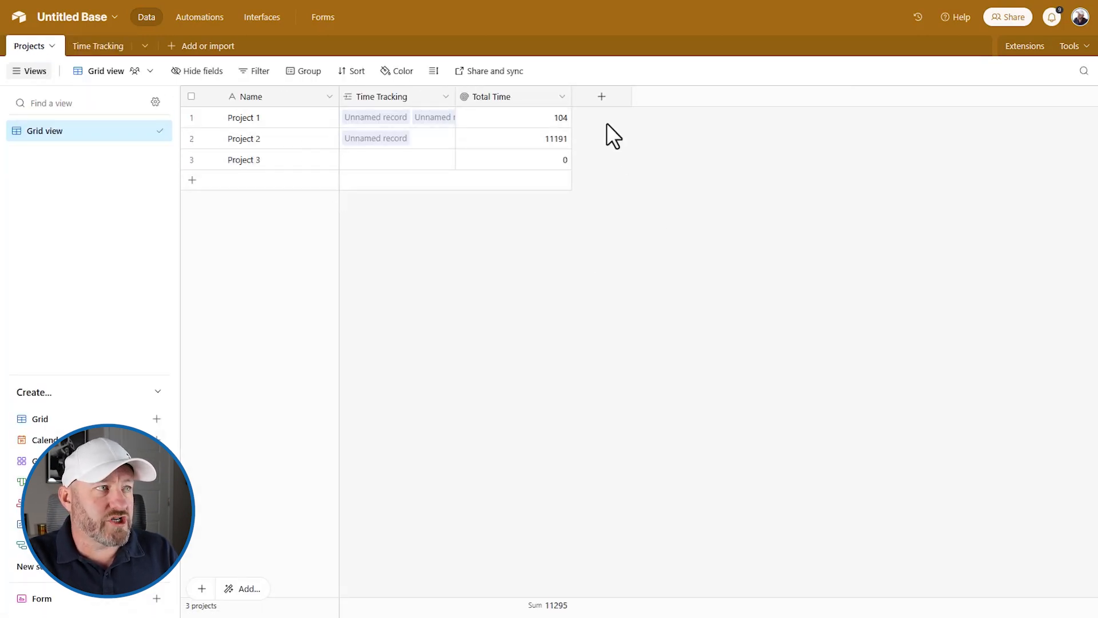
left_click(602, 96)
type("Users Assigned")
key("Tab")
type("use")
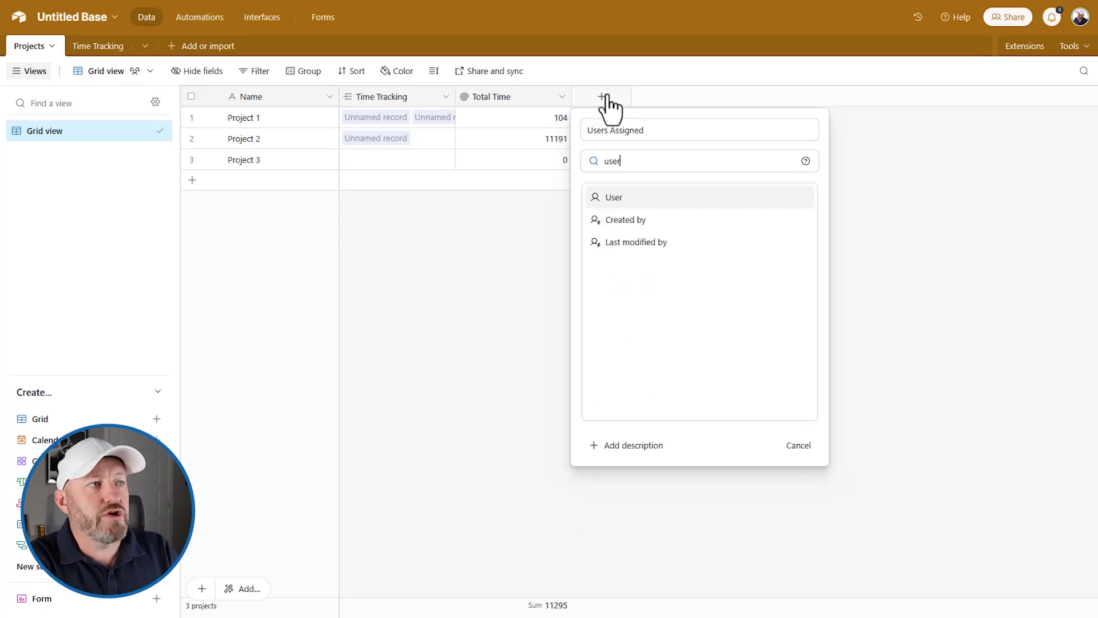
type("r")
left_click(702, 197)
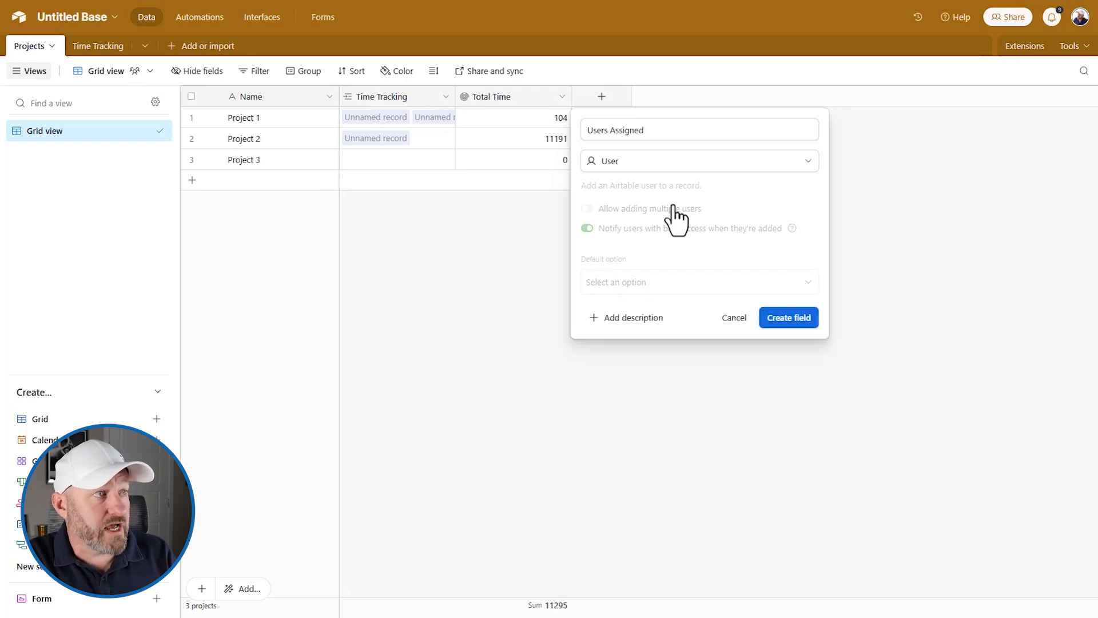
left_click(665, 291)
left_click(655, 381)
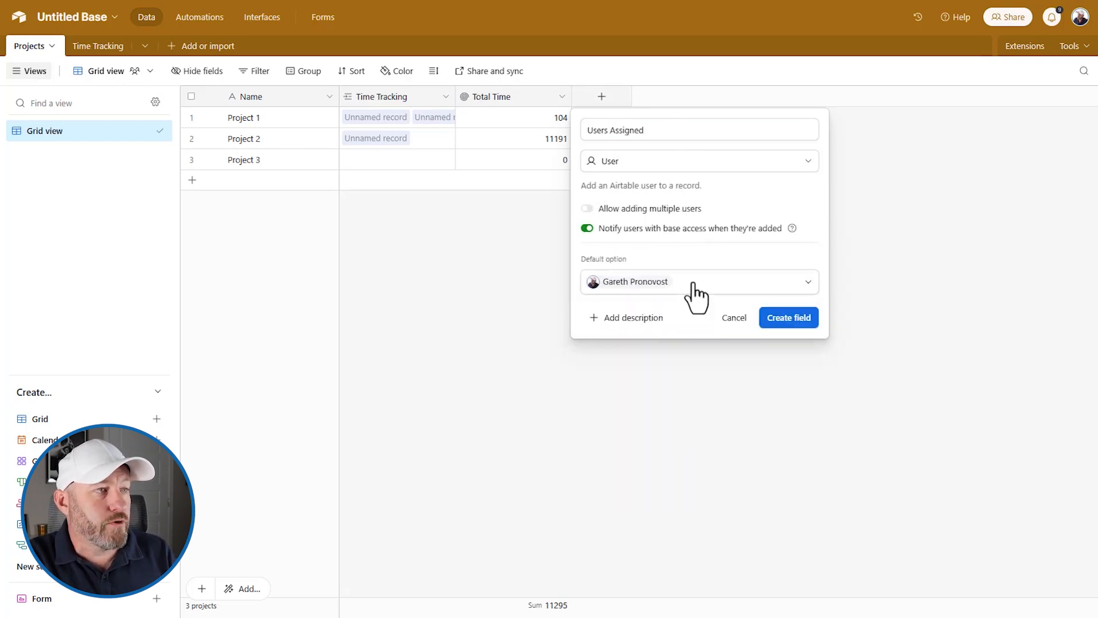
left_click(785, 321)
- Assign the first listed user to Project 1 and the second to Project 2, and widen the Users Assigned column
left_click(613, 118)
left_click(613, 117)
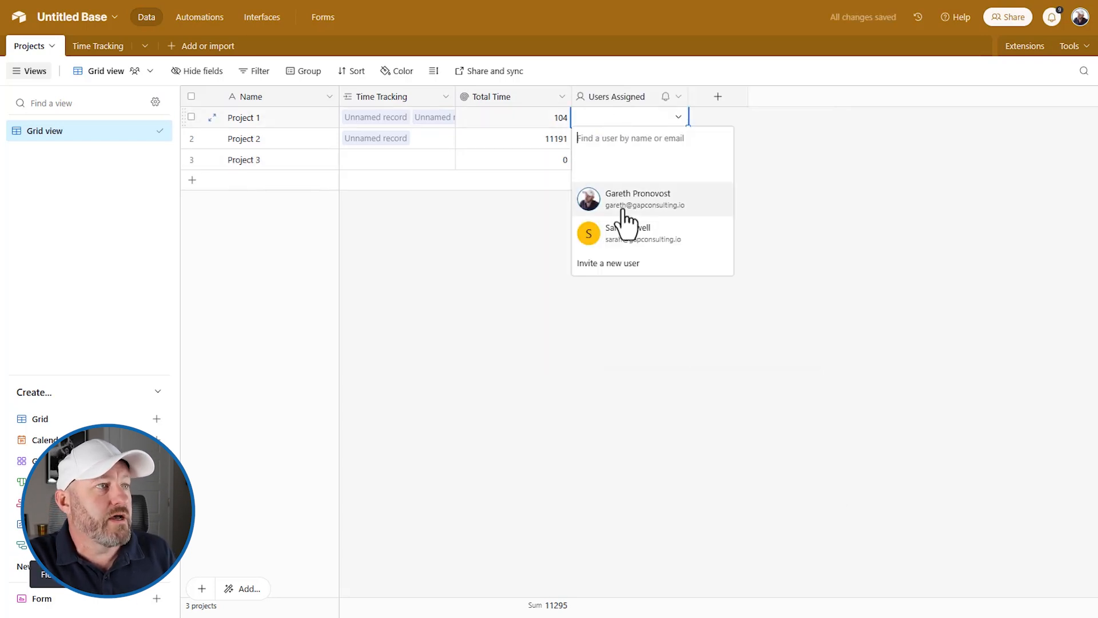
left_click(622, 202)
left_click_drag(688, 96, 757, 98)
double_click(661, 143)
left_click(649, 261)
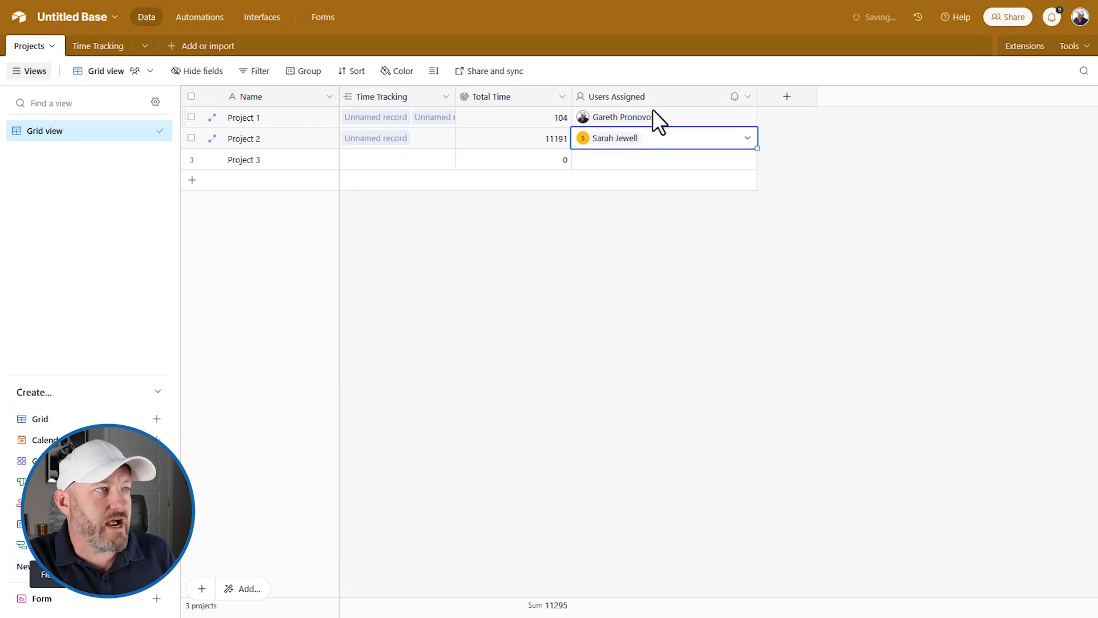
- Set the Users Assigned field to allow multiple users and stop notifying users when they are added
double_click(645, 97)
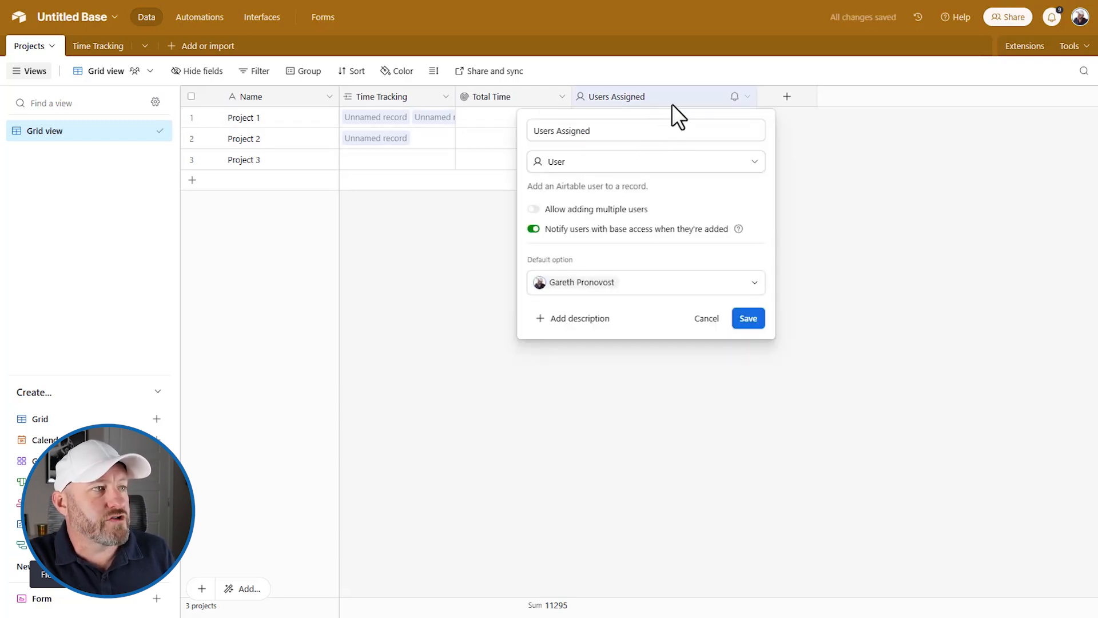
left_click(595, 209)
left_click(595, 229)
left_click(734, 316)
- Assign both listed users to Project 3 in the Users Assigned column
left_click(609, 164)
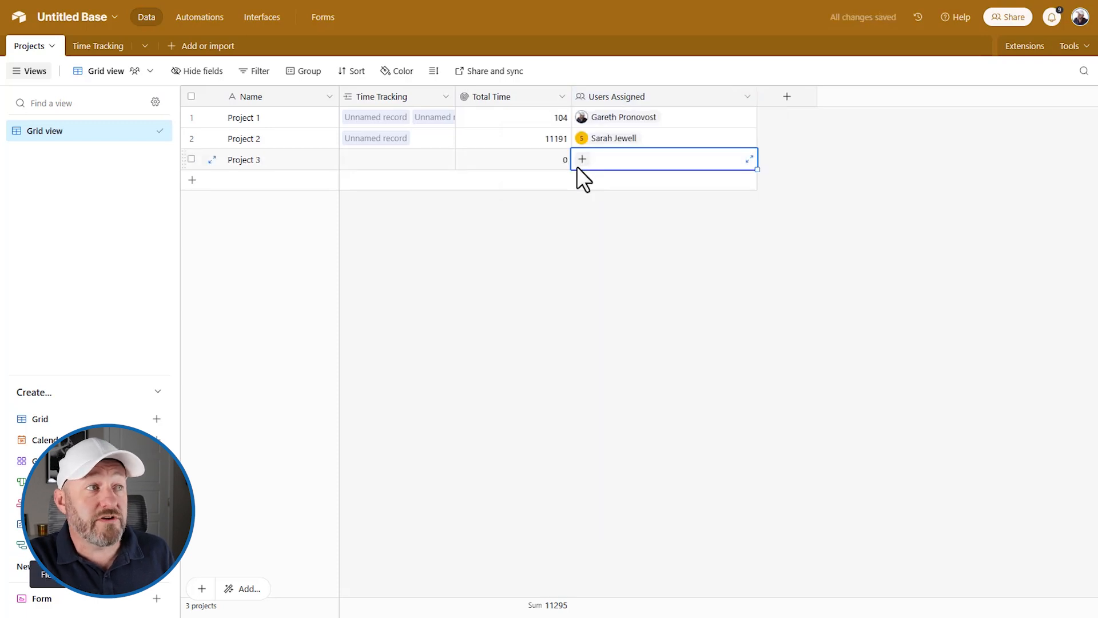
left_click(582, 161)
left_click(594, 209)
left_click(680, 161)
left_click(629, 210)
left_click(603, 300)
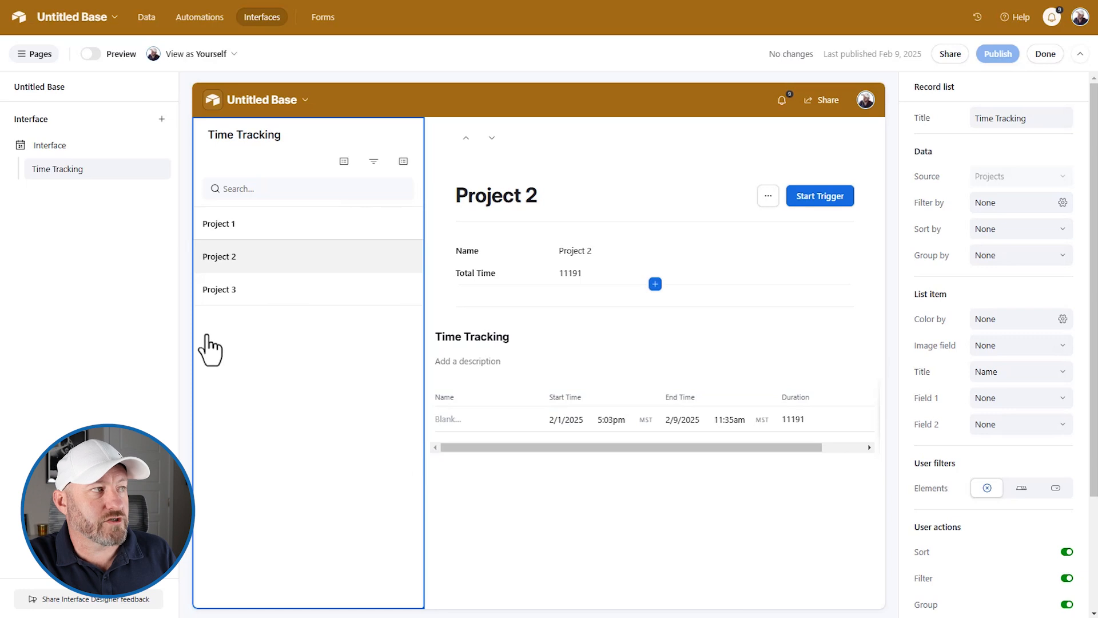
- Filter the interface's project record list to records where Users Assigned has any of Current user
left_click(999, 207)
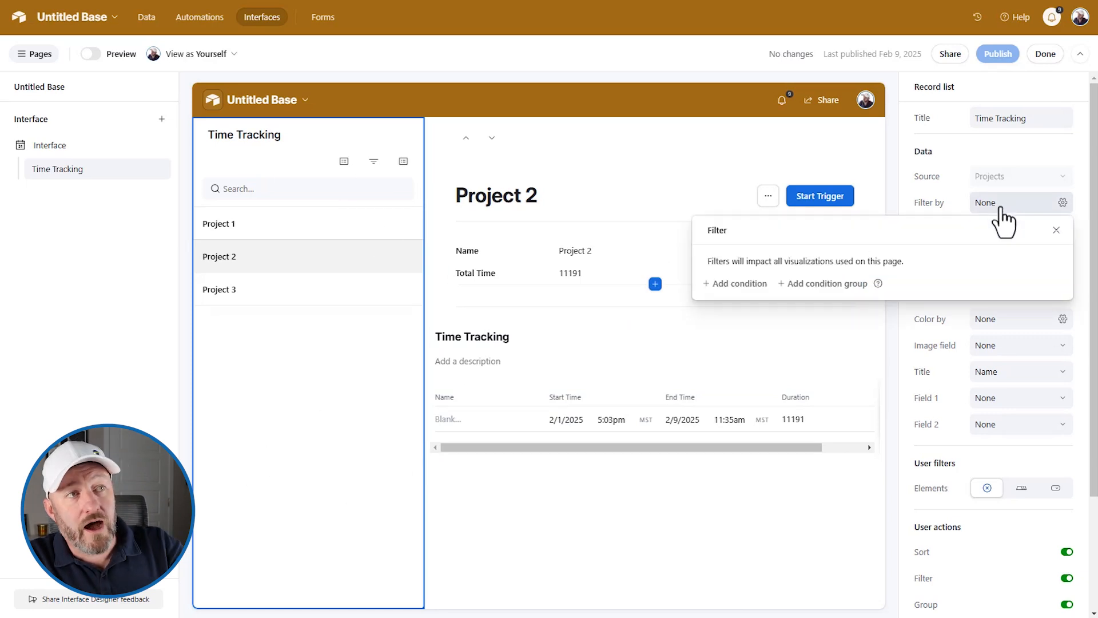
left_click(732, 285)
left_click(769, 290)
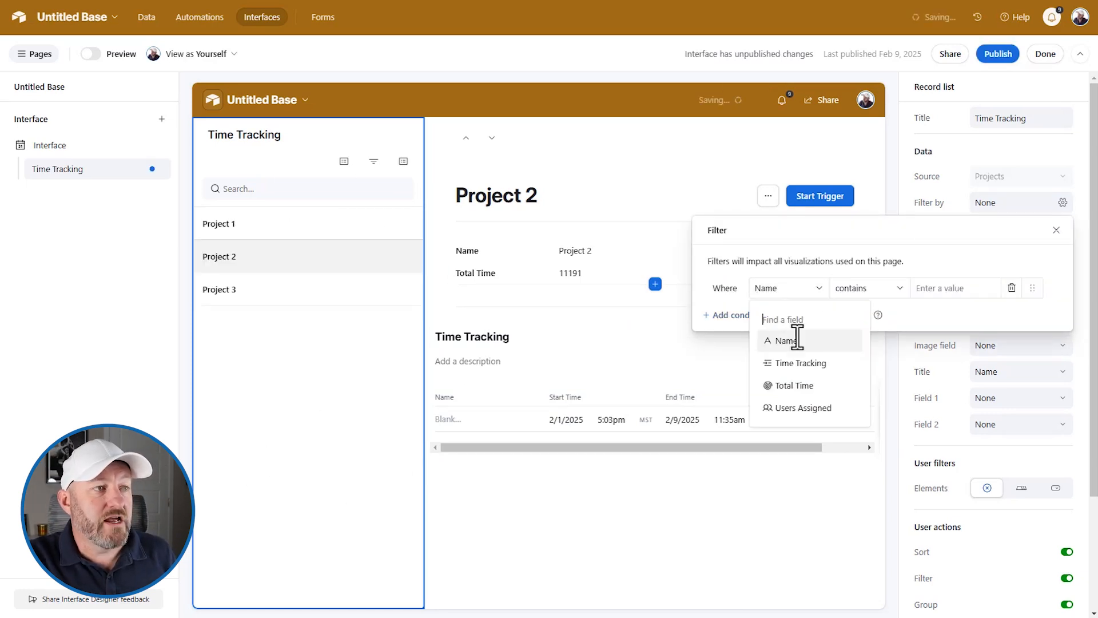
left_click(816, 408)
left_click(856, 291)
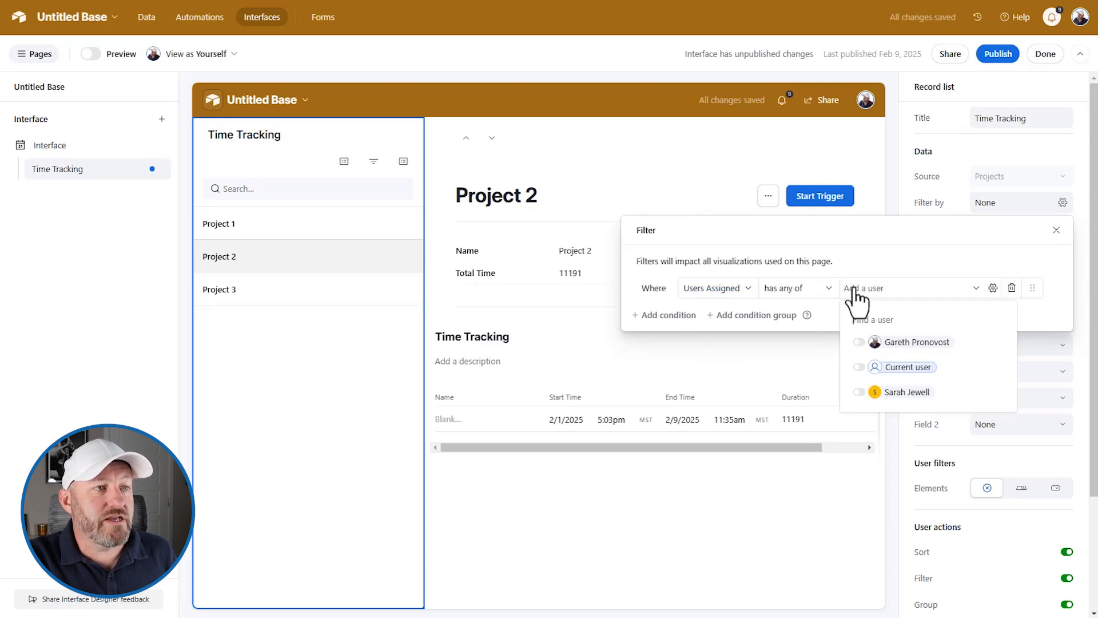
left_click(859, 367)
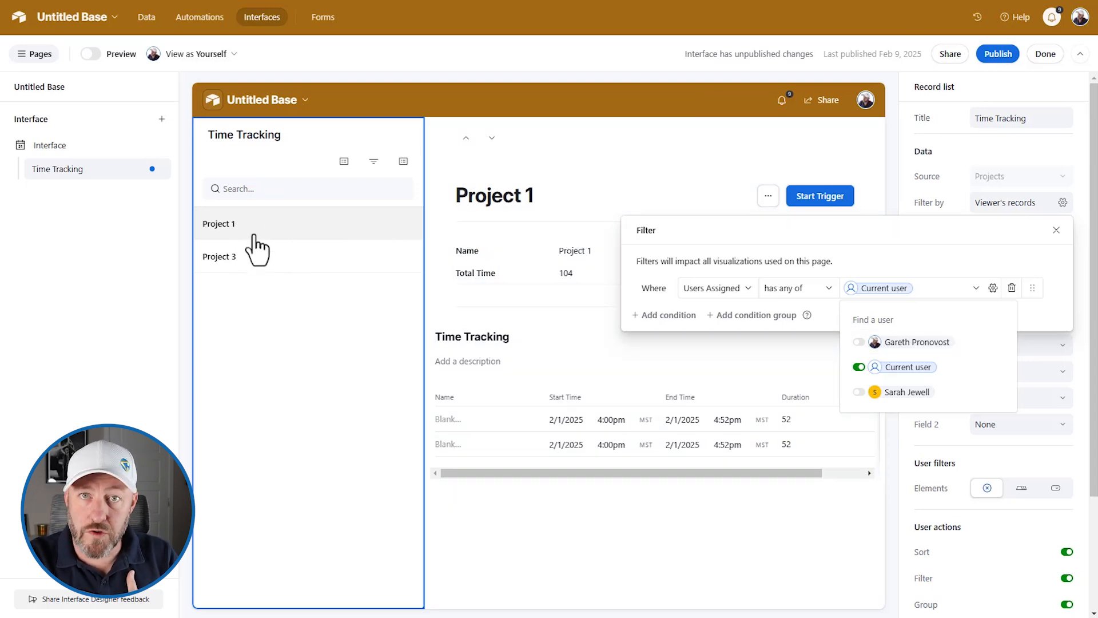
- Publish the interface changes and view Project 1 and Project 3 on the published page
left_click(998, 54)
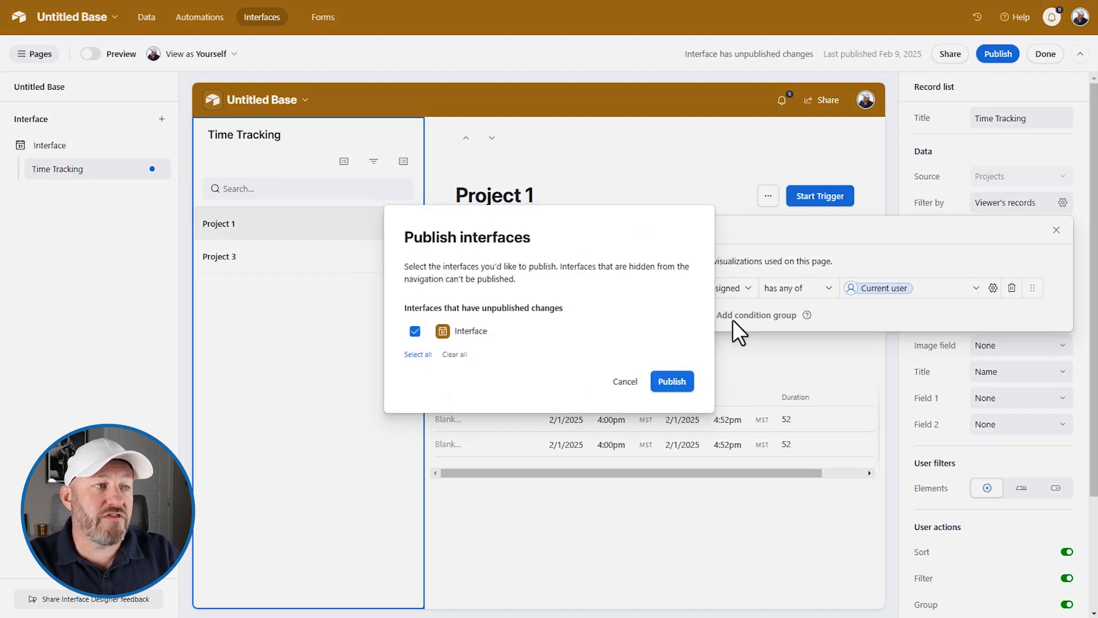
left_click(676, 384)
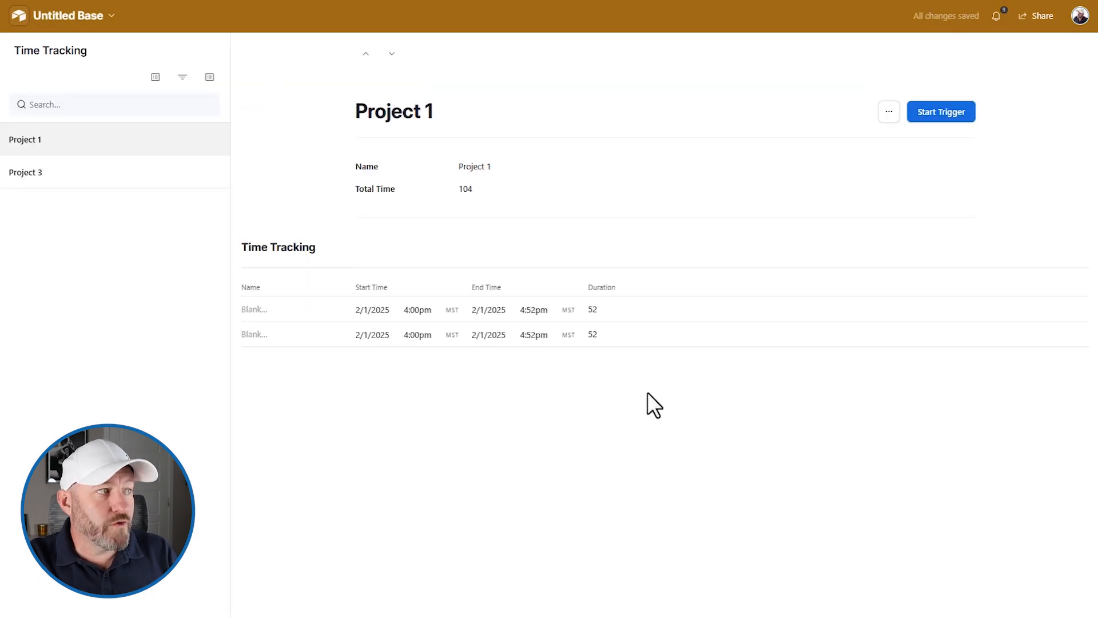
left_click(112, 169)
left_click(103, 144)
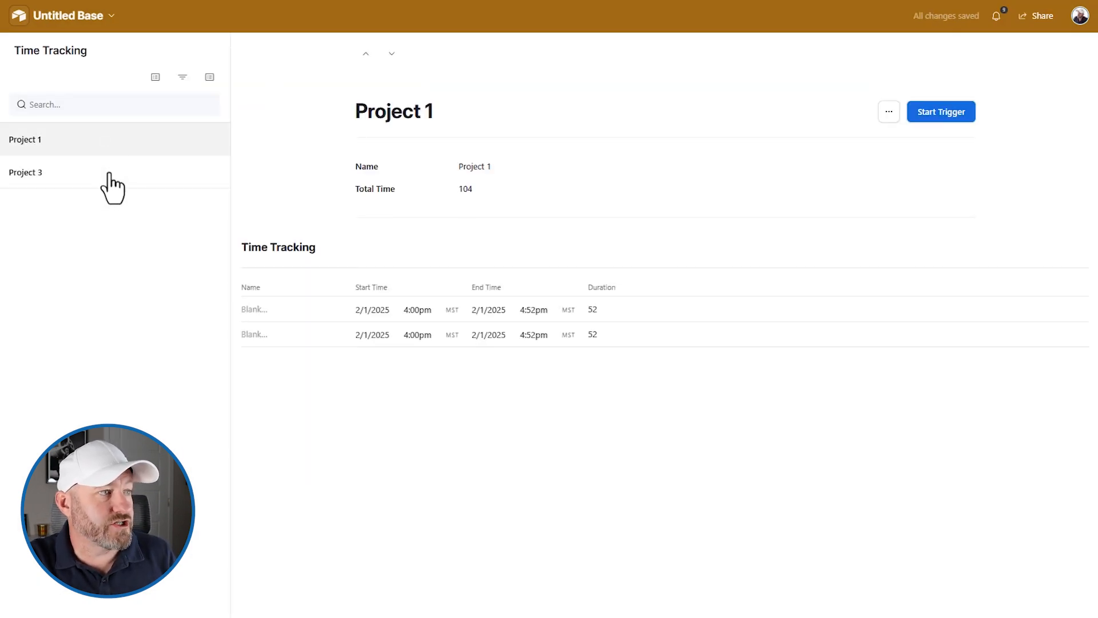
left_click(109, 174)
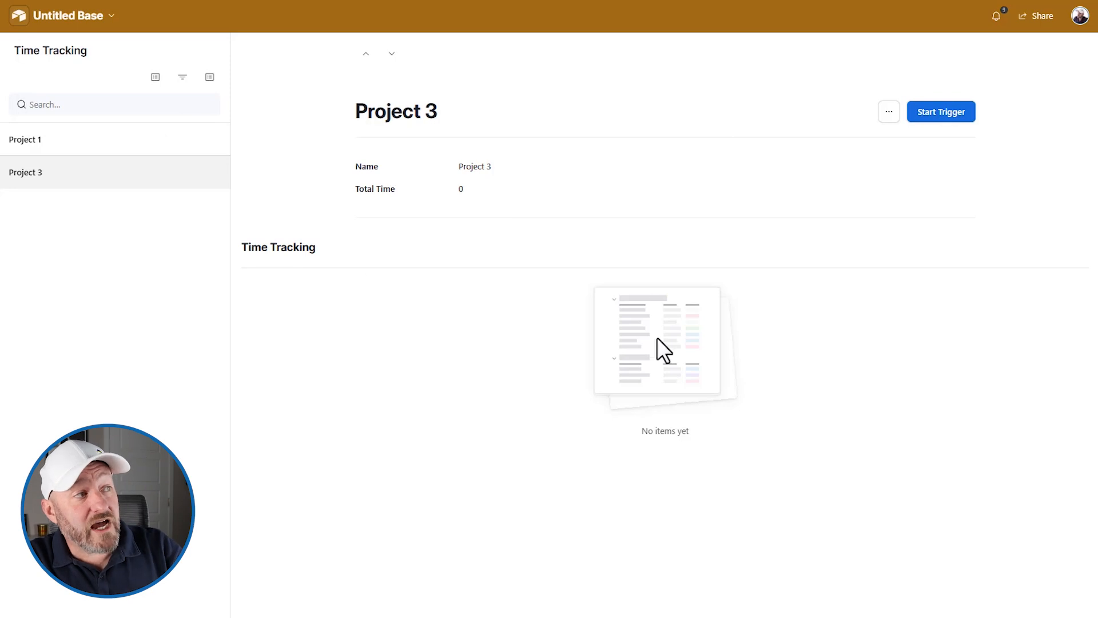
- Return to editing the interface pages and select the Time Tracking field element on Project 3
left_click(45, 17)
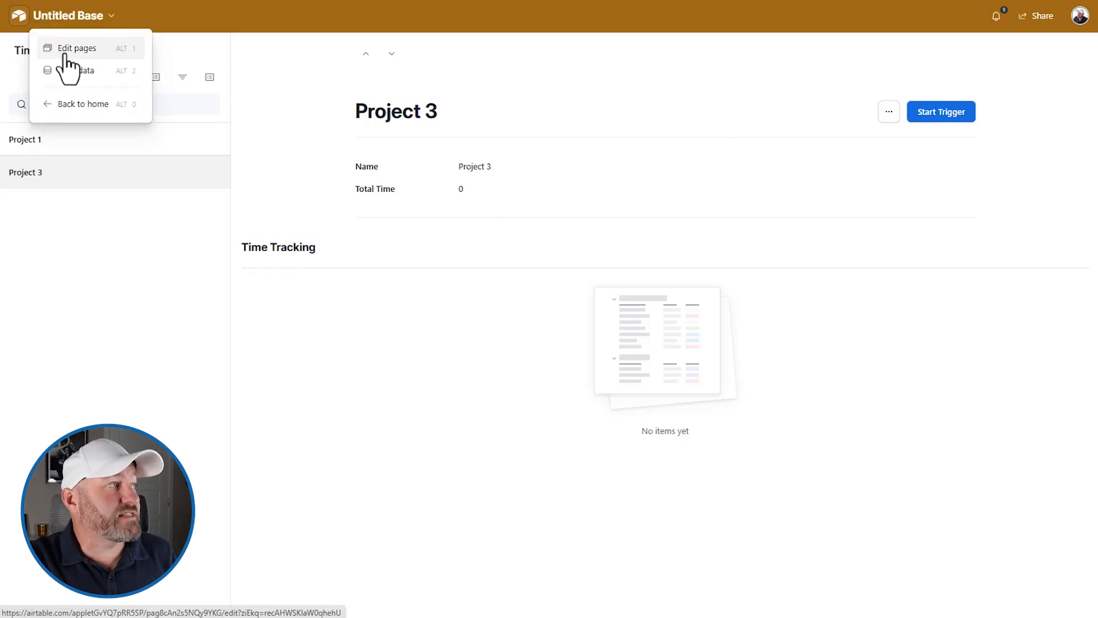
left_click(65, 56)
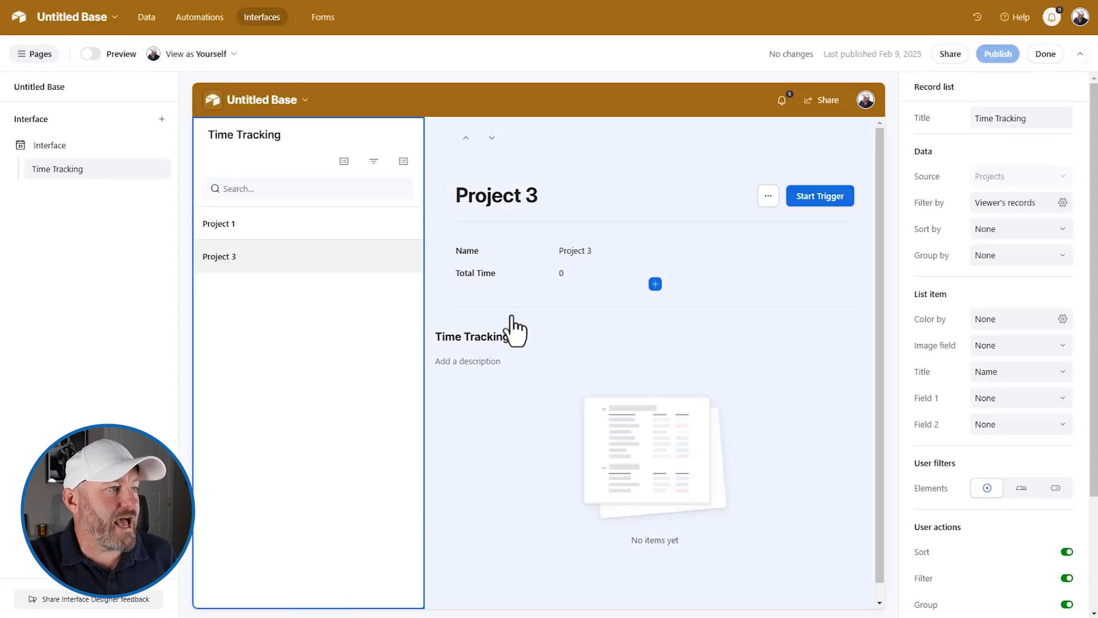
left_click(514, 403)
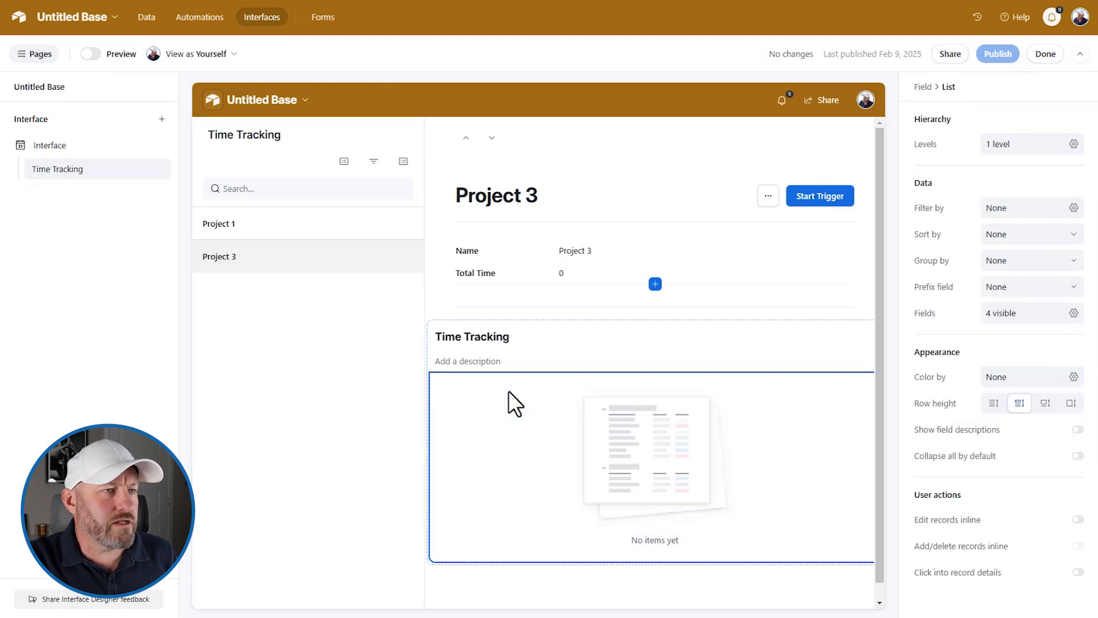
key("Escape")
- Filter the Time Tracking element to records where User is Current user, and publish the interface
left_click(1003, 240)
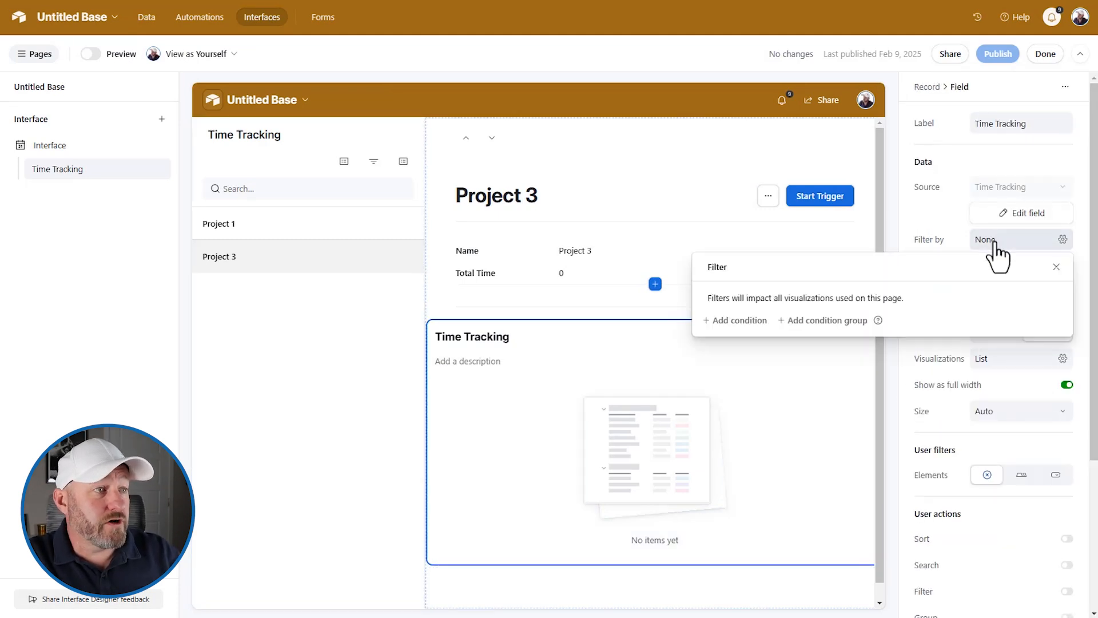
left_click(738, 321)
left_click(769, 324)
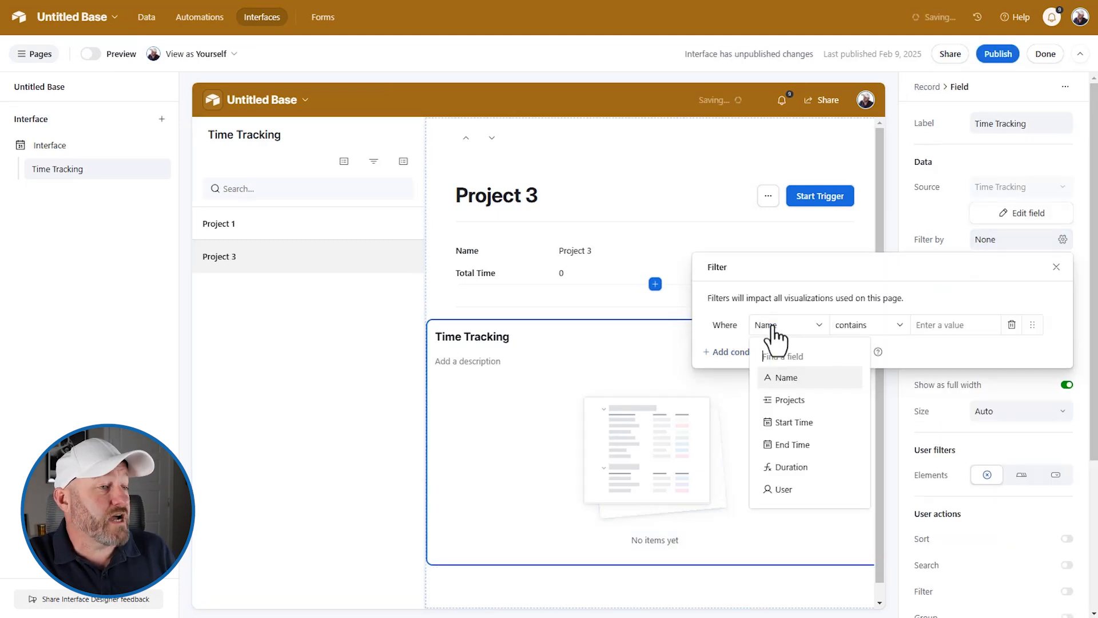
left_click(784, 490)
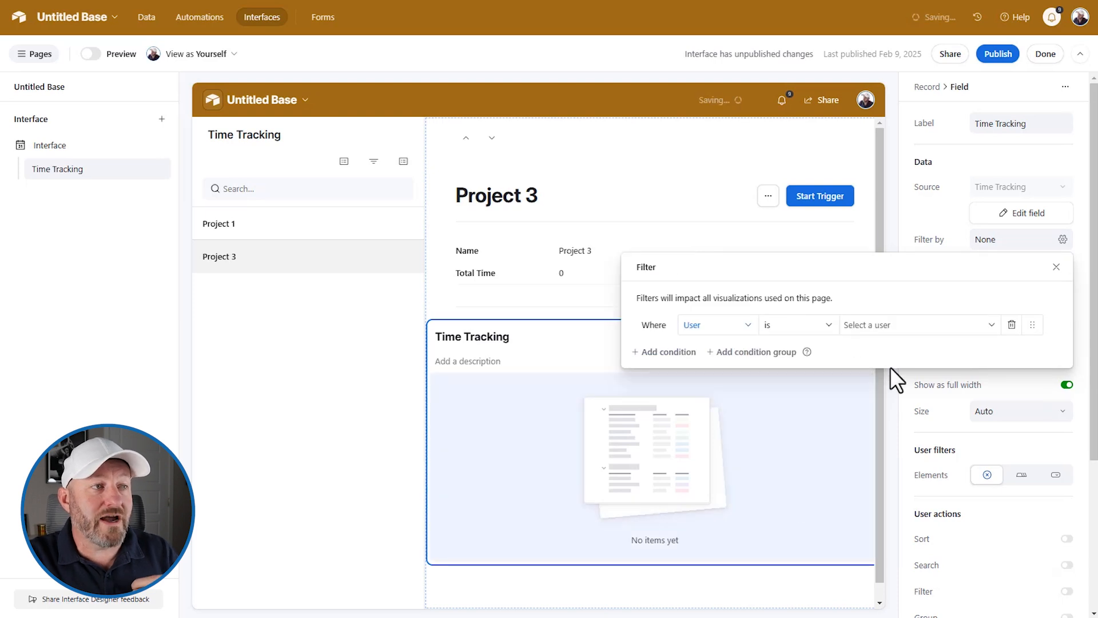
left_click(891, 326)
left_click(886, 403)
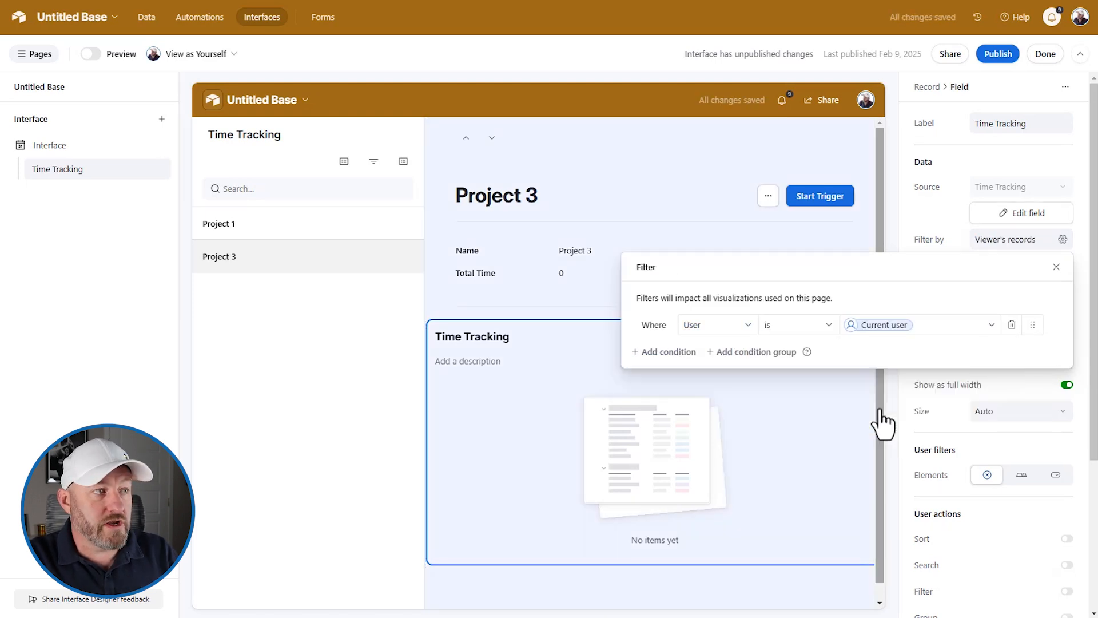
left_click(1000, 56)
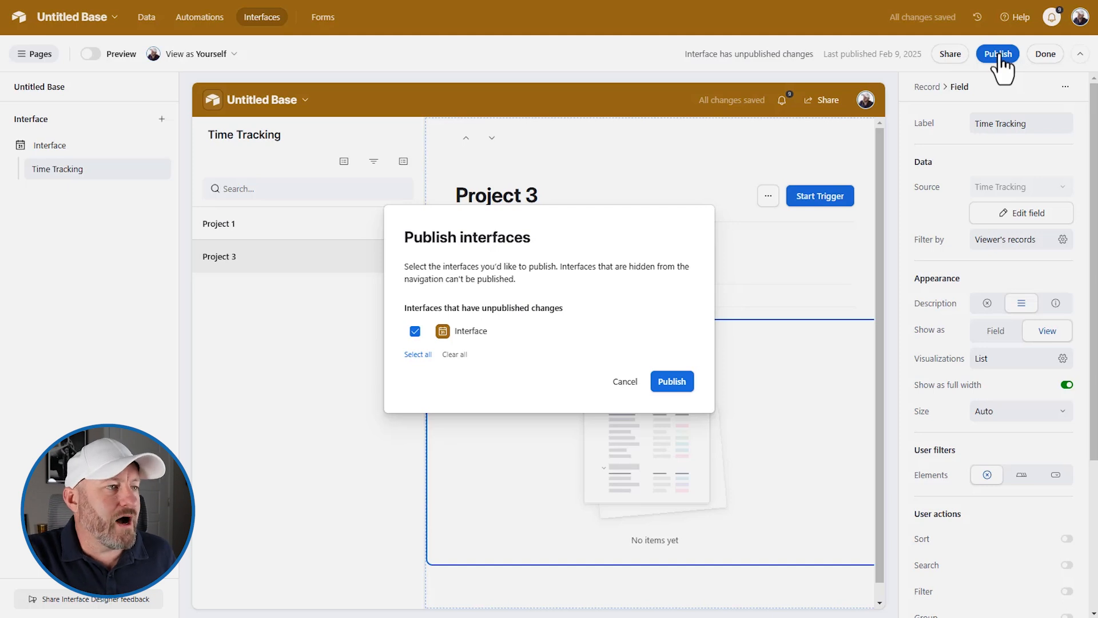
left_click(673, 381)
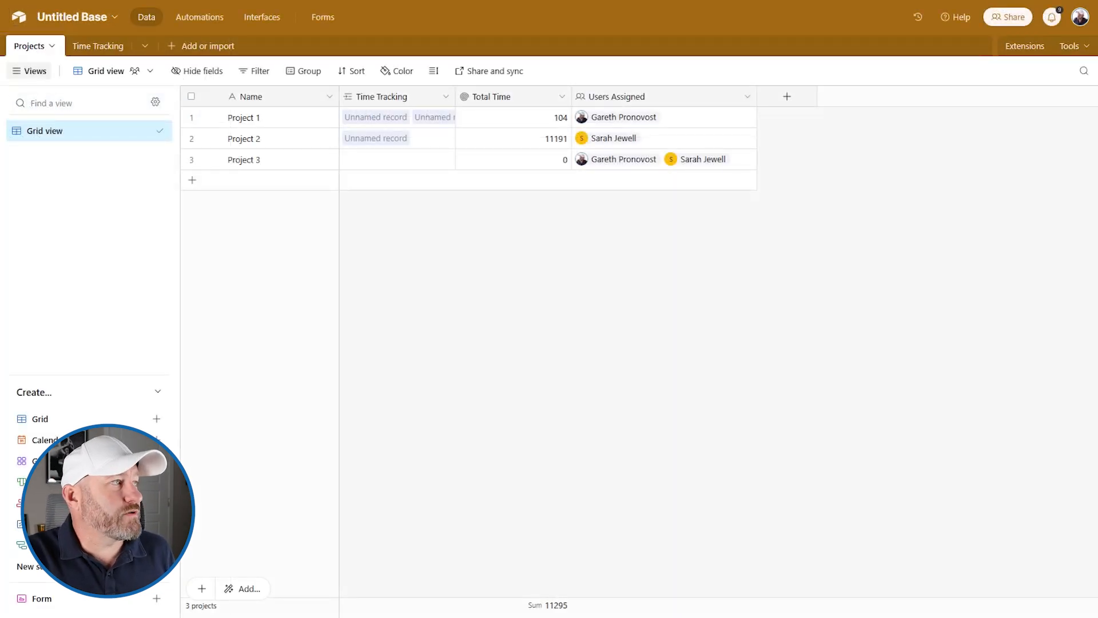
- Create a new blank table named Tasks after the Time Tracking table
left_click(97, 48)
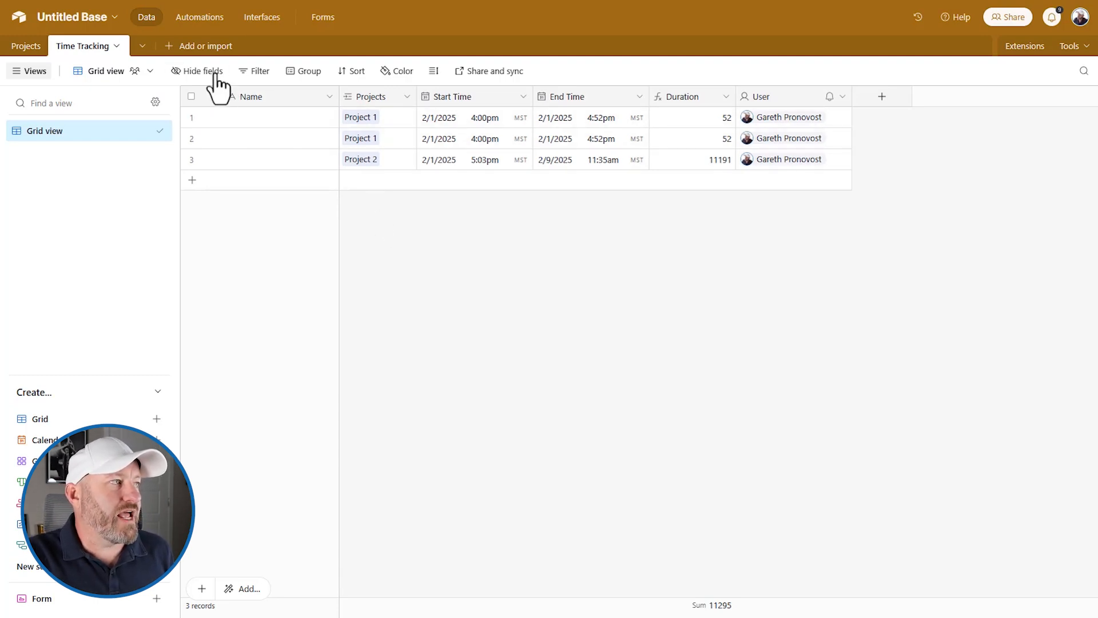
left_click(181, 48)
left_click(204, 94)
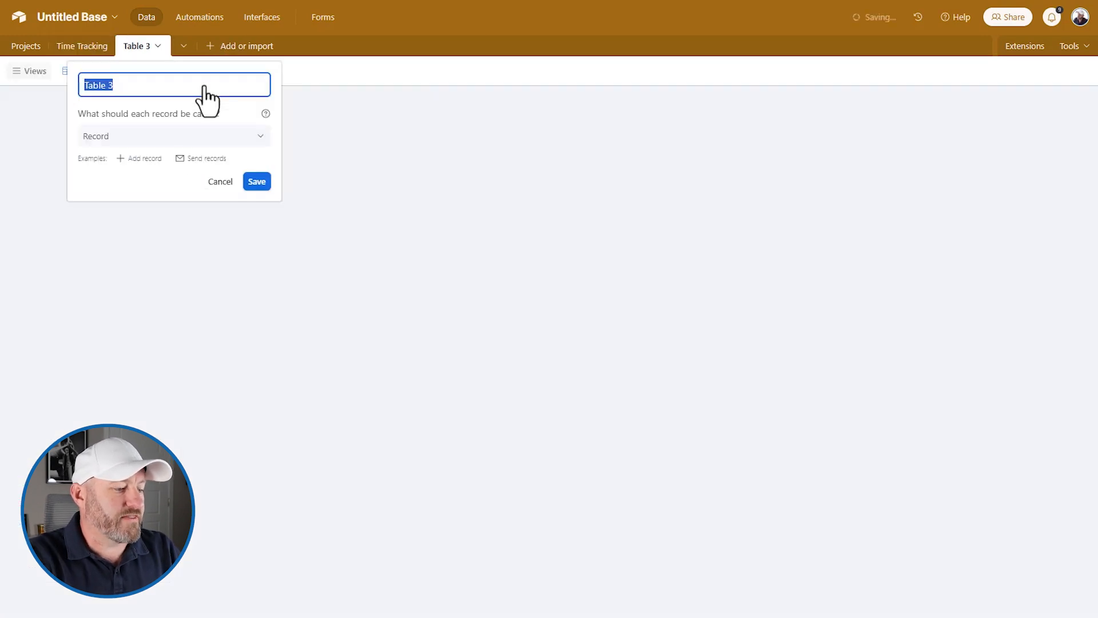
type("Tasks")
key("Return")
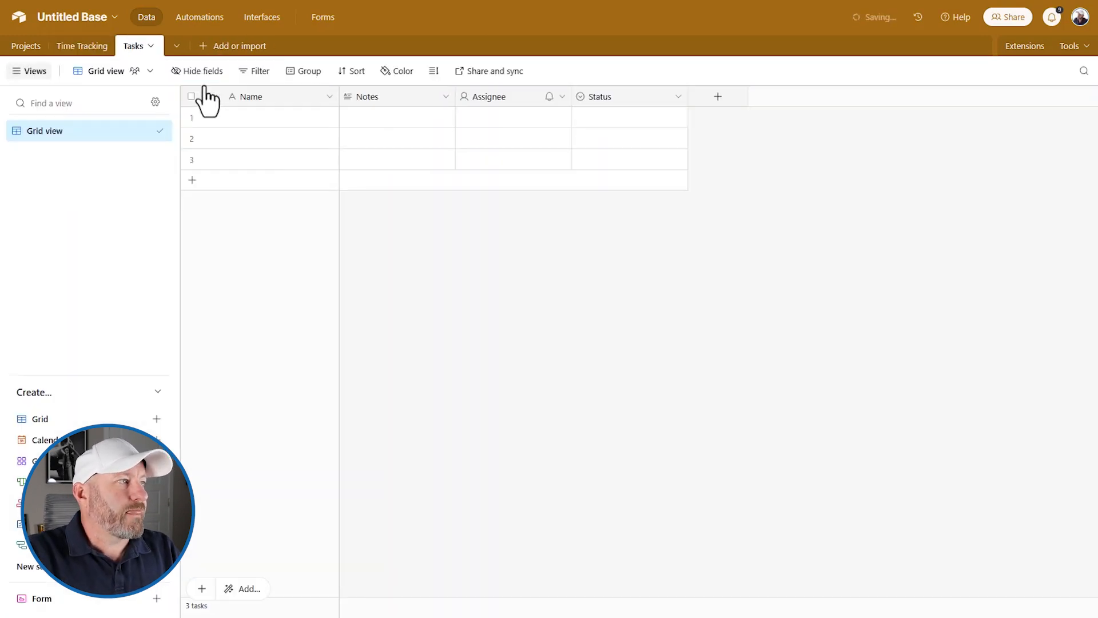
- Add a sub tasks field to the Tasks table that links to a new table named Sub tasks, allowing multiple records
left_click(706, 106)
type("sub tasks")
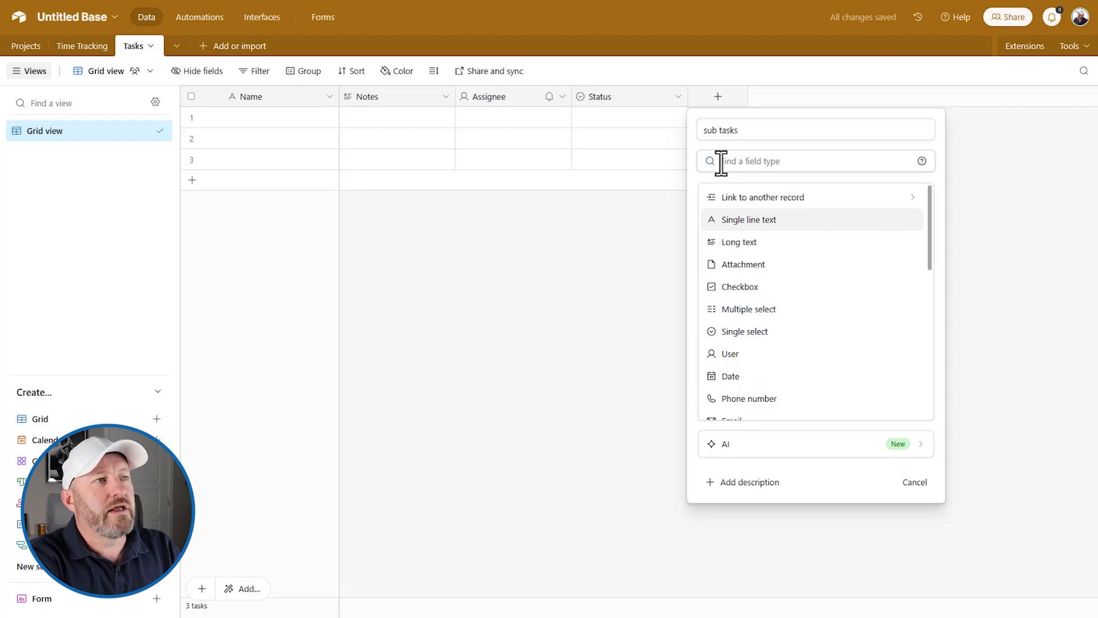
left_click(833, 197)
left_click(744, 254)
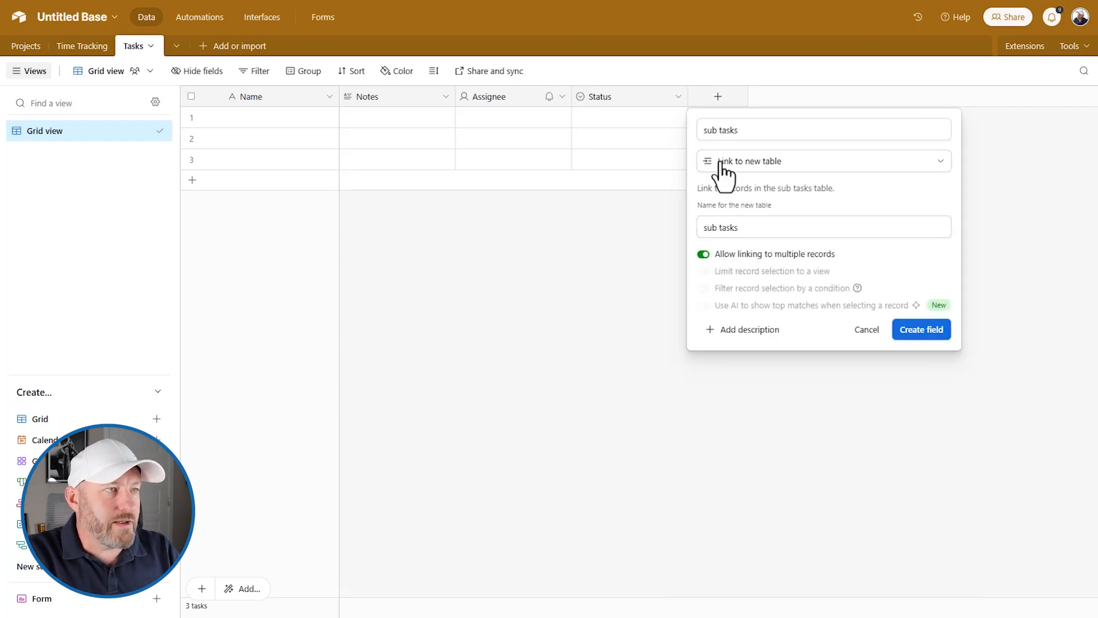
left_click(709, 228)
key("BackSpace")
type("S")
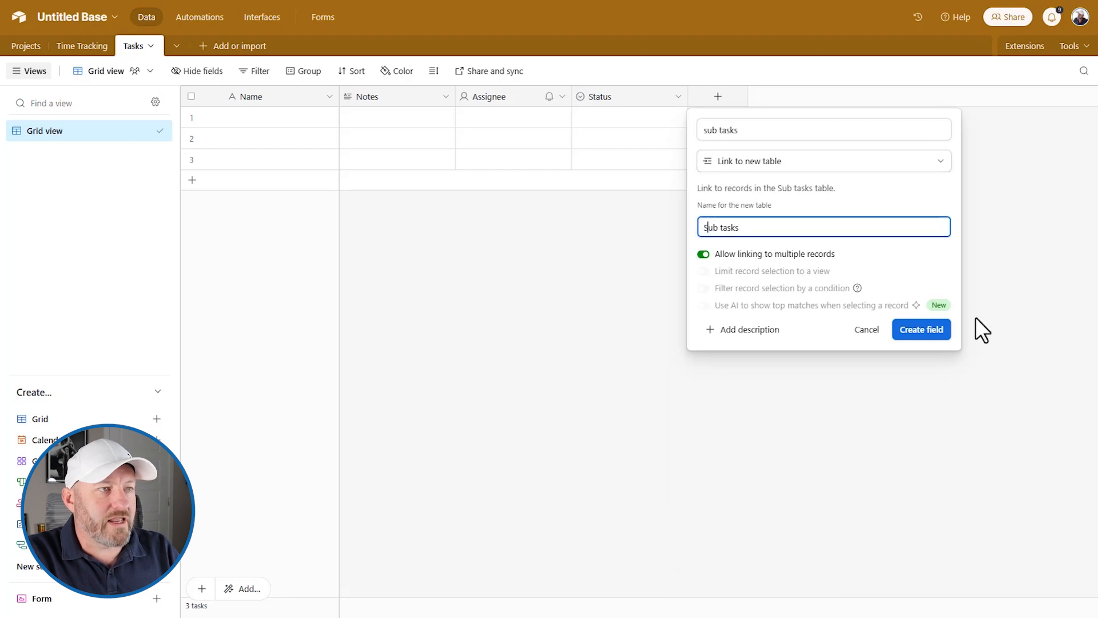
left_click(939, 331)
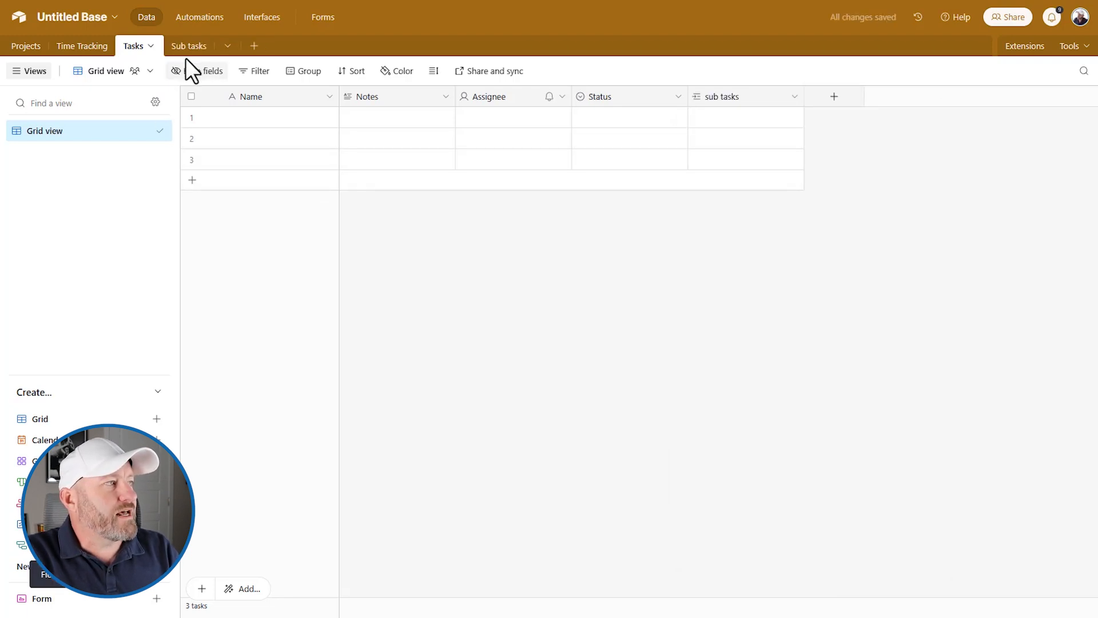
- Enter three records named 1.1, 1.2 and 1.3 in the Sub tasks table
left_click(182, 46)
left_click(266, 117)
type("1.1")
key("shift+Return")
type("1.2")
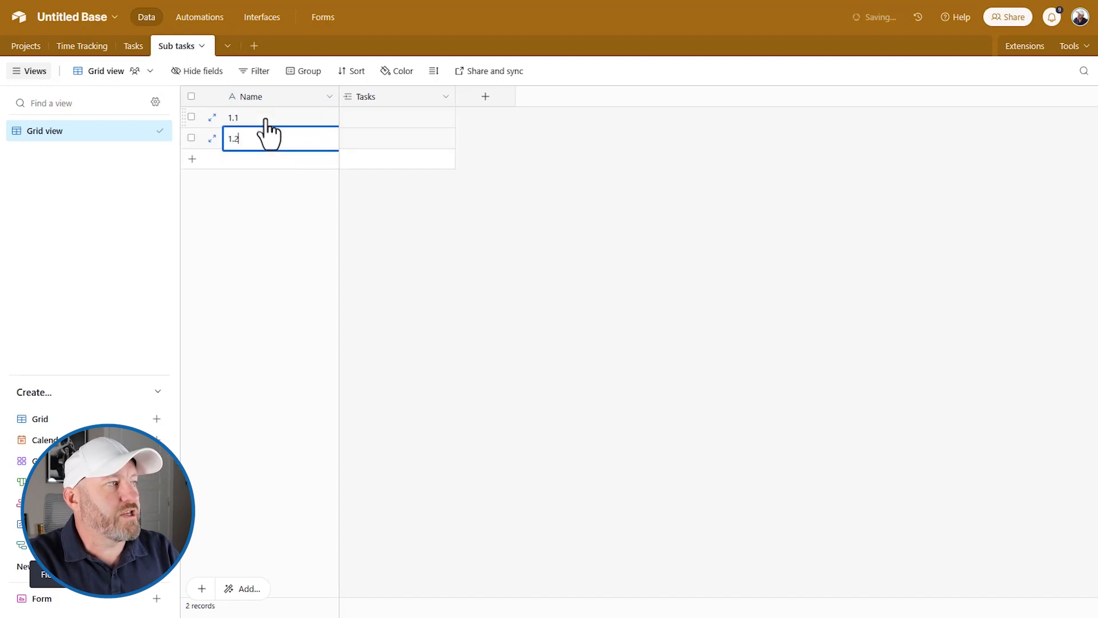
key("shift+Return")
type("1.3")
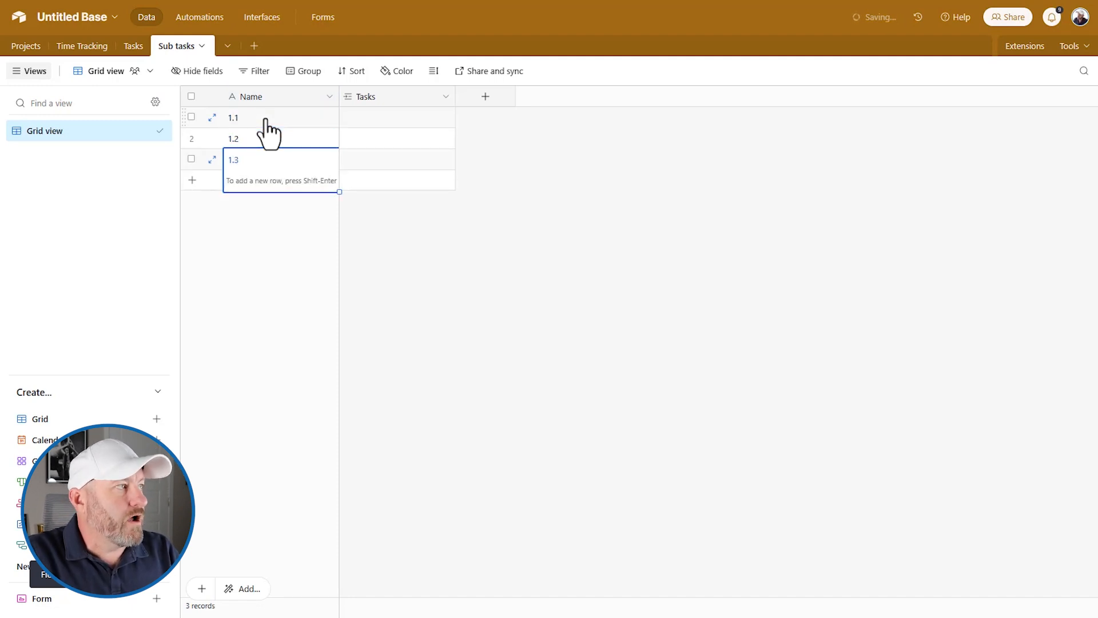
- Name the first record in the Tasks table Task A and link it to sub tasks 1.1, 1.2 and 1.3
left_click(133, 45)
left_click(237, 117)
type("Task A")
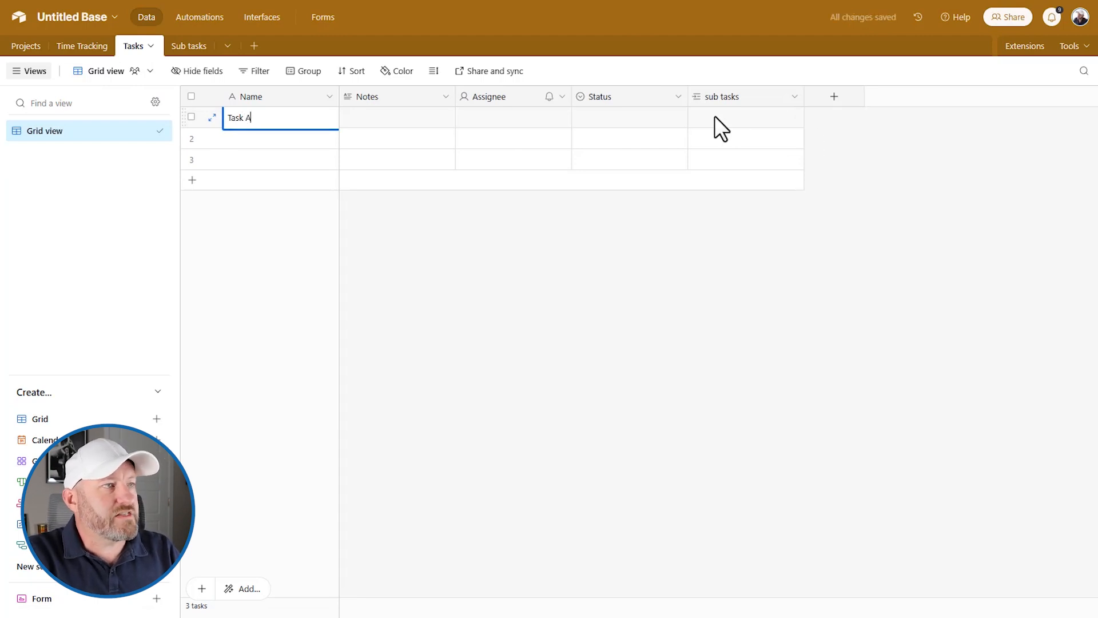
left_click(712, 117)
left_click(699, 116)
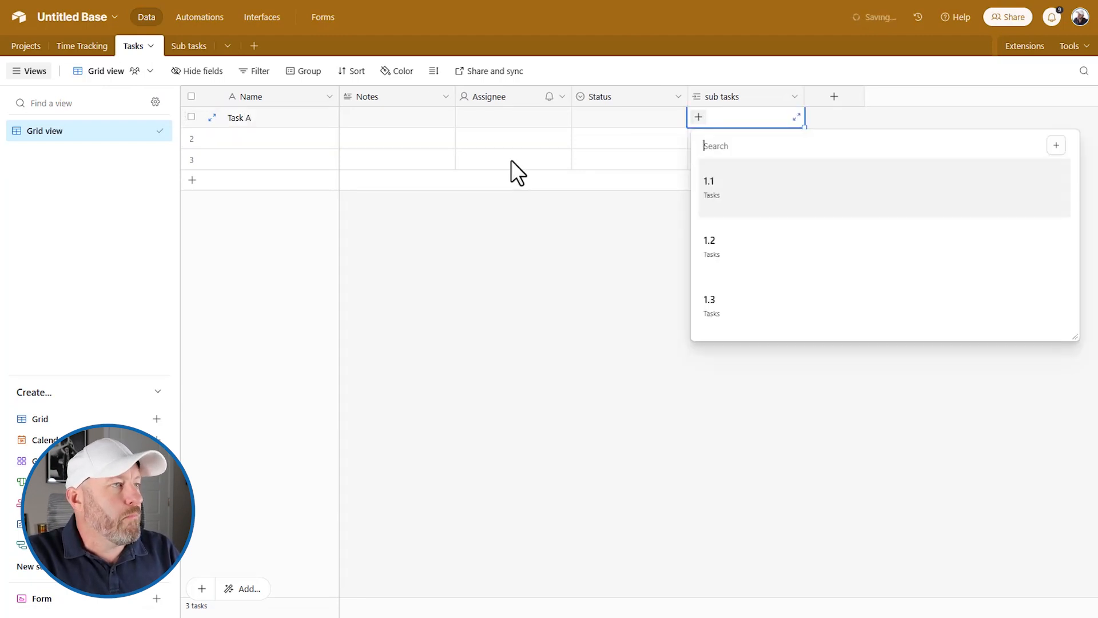
left_click(765, 195)
left_click(729, 119)
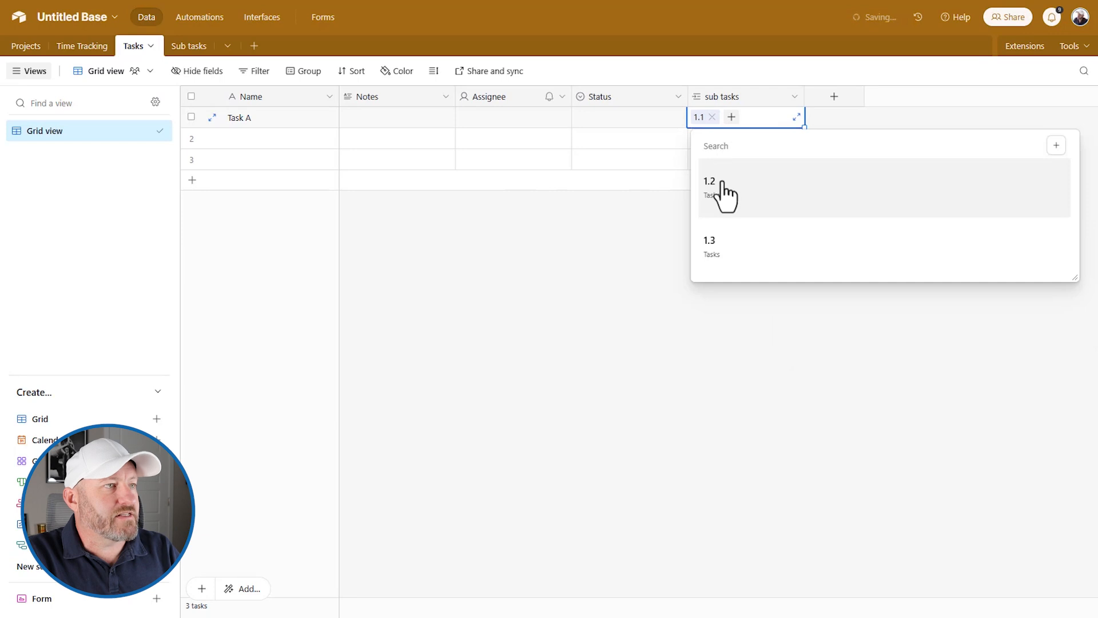
left_click(726, 194)
left_click(763, 117)
left_click(725, 189)
left_click(666, 306)
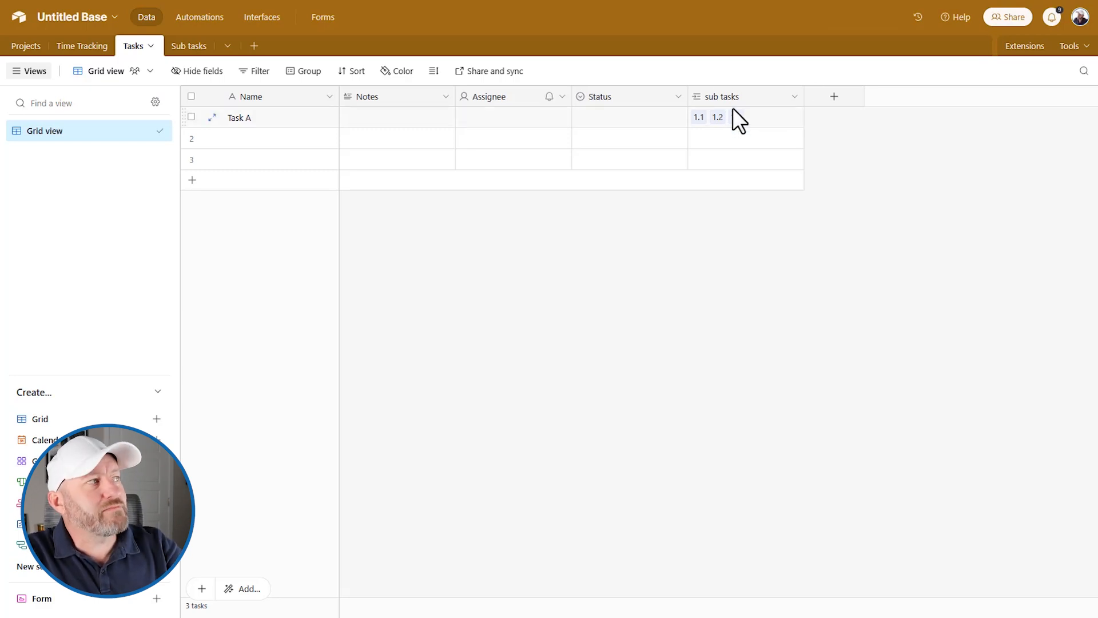
- Open the Time Tracking table and select the Start Time of the Project 2 record
left_click(84, 49)
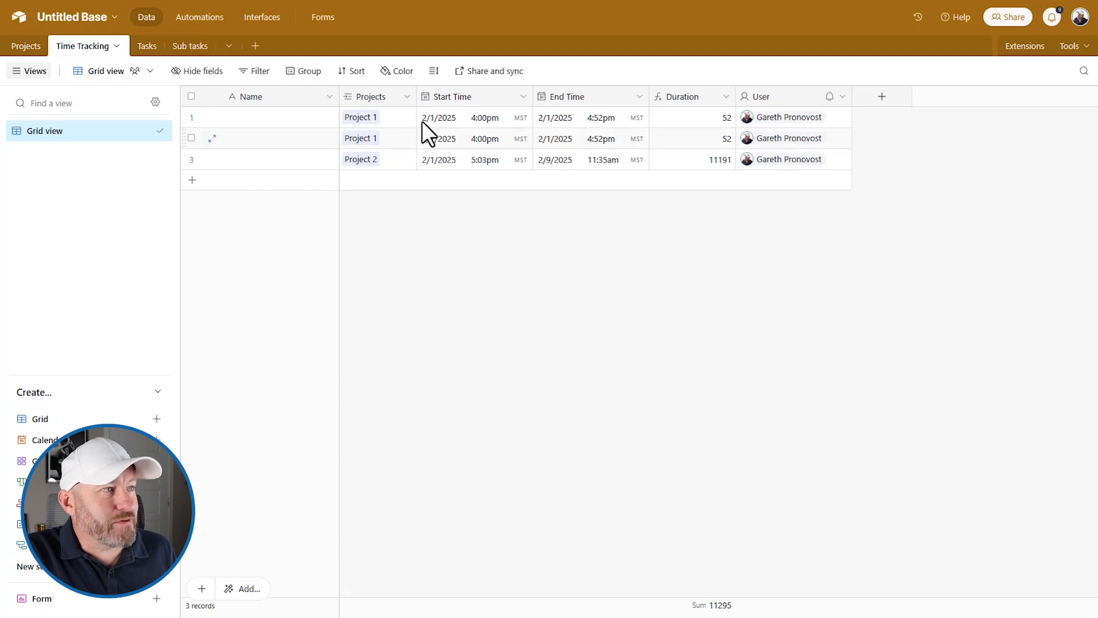
left_click(455, 159)
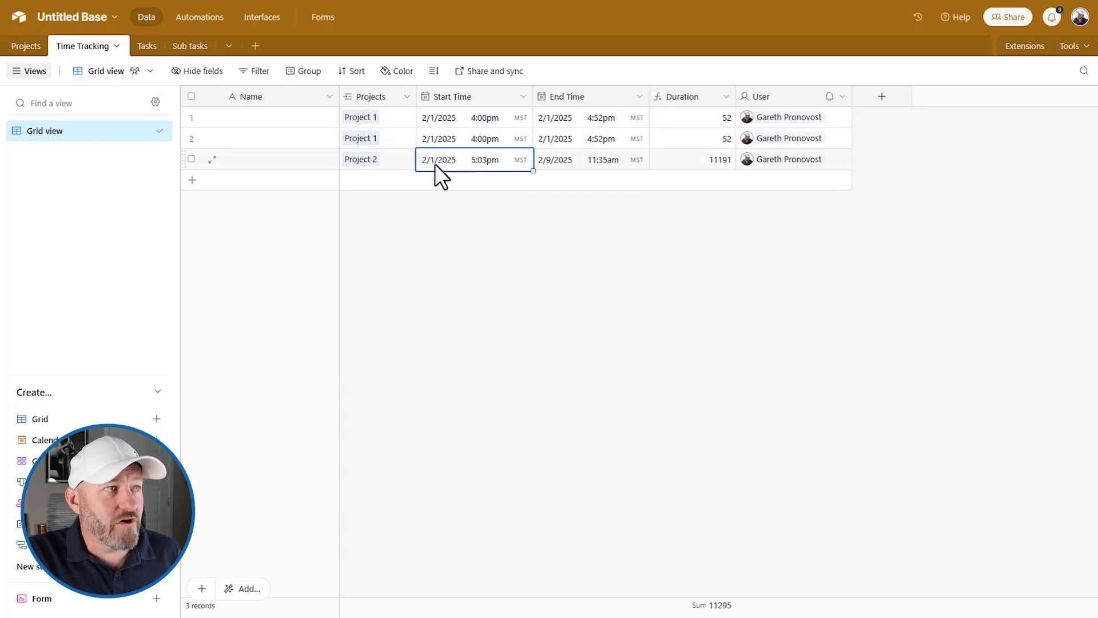
- Duplicate the End Time Trackers automation
left_click(551, 162)
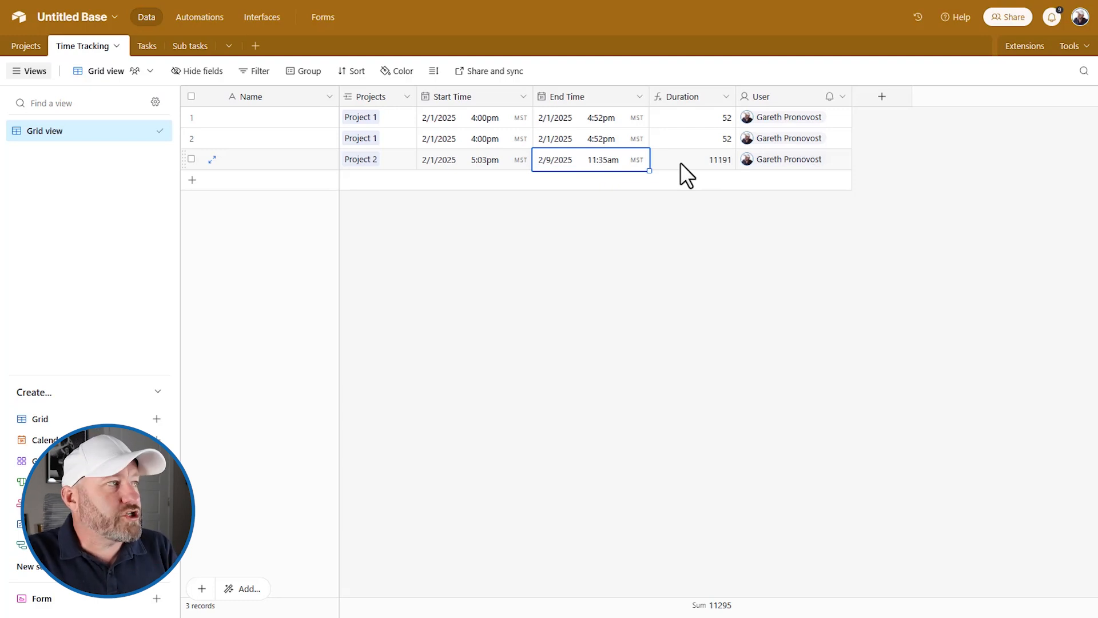
left_click(212, 18)
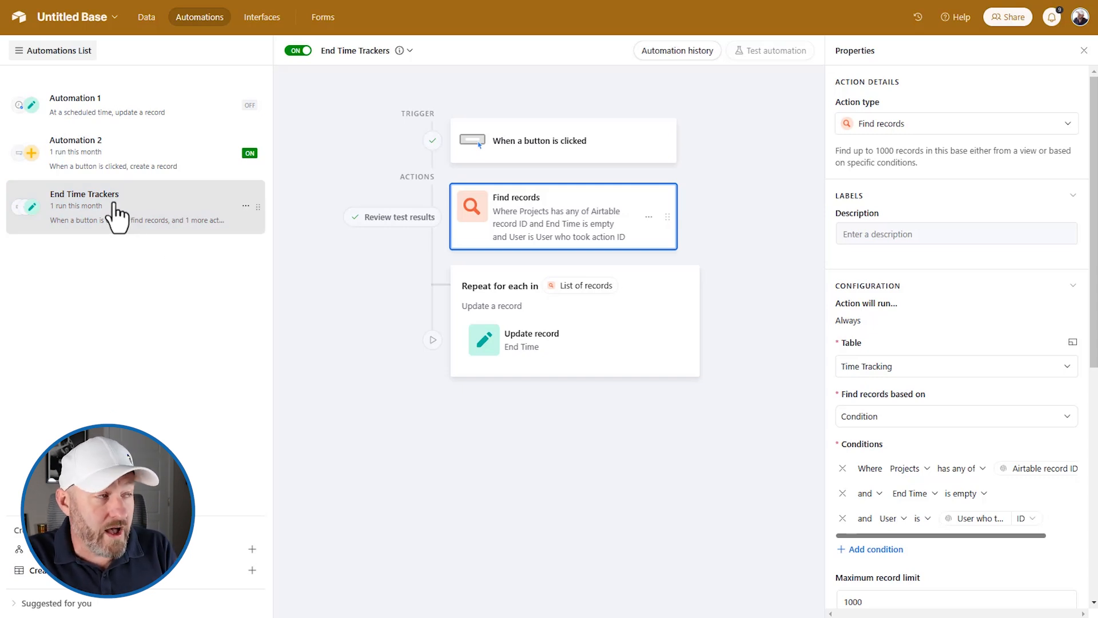
left_click(246, 207)
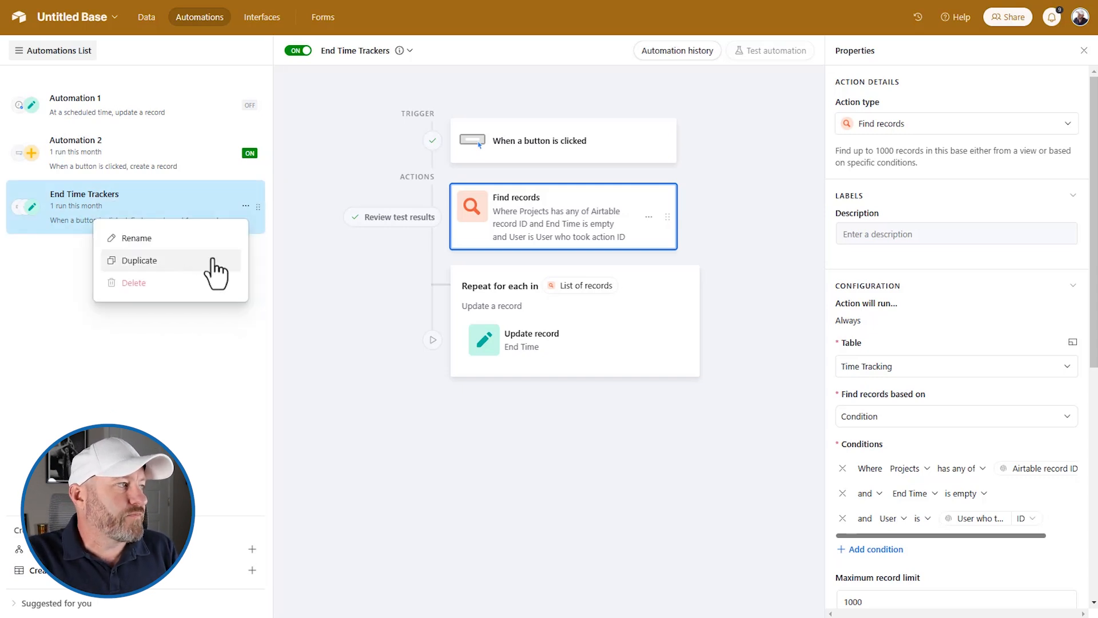
left_click(176, 261)
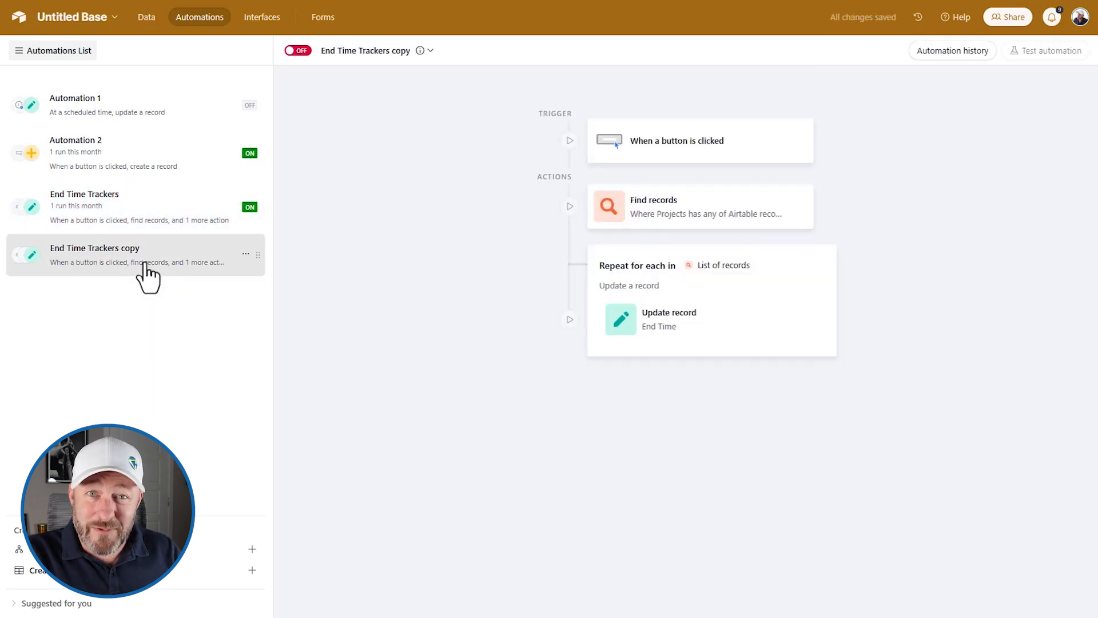
- Change the trigger of the End Time Trackers copy automation to run at a scheduled time
left_click(704, 158)
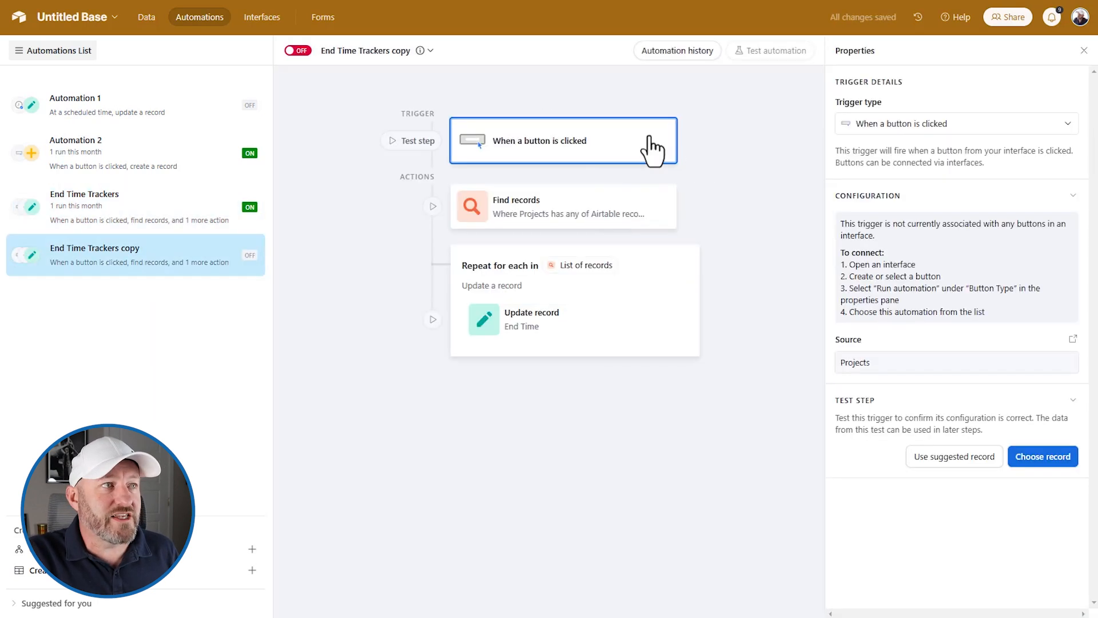
left_click(922, 131)
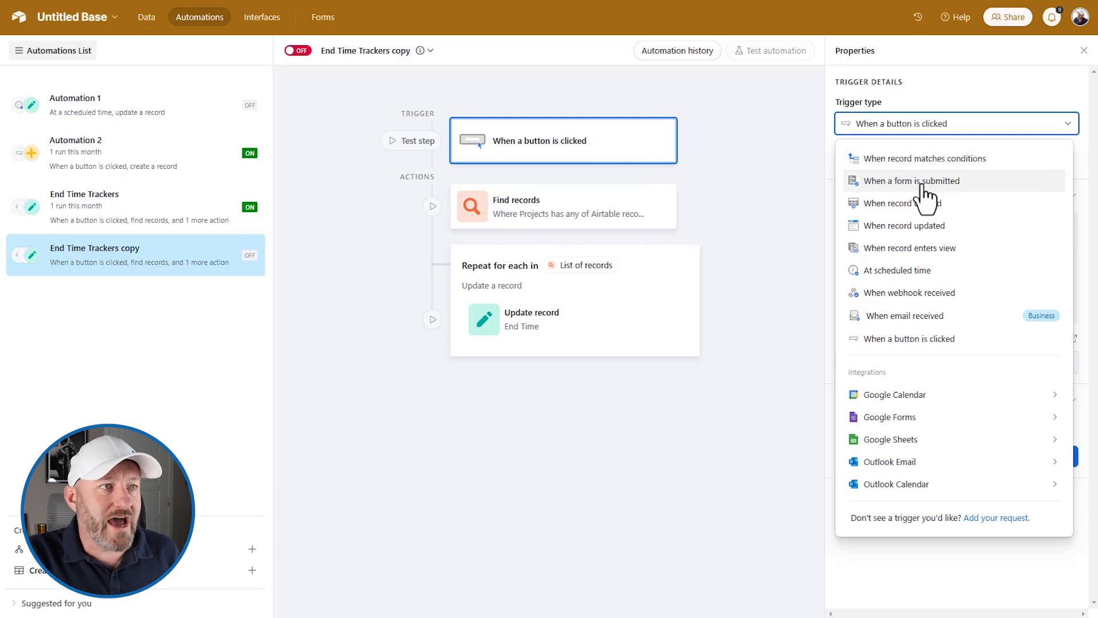
left_click(921, 270)
left_click(921, 269)
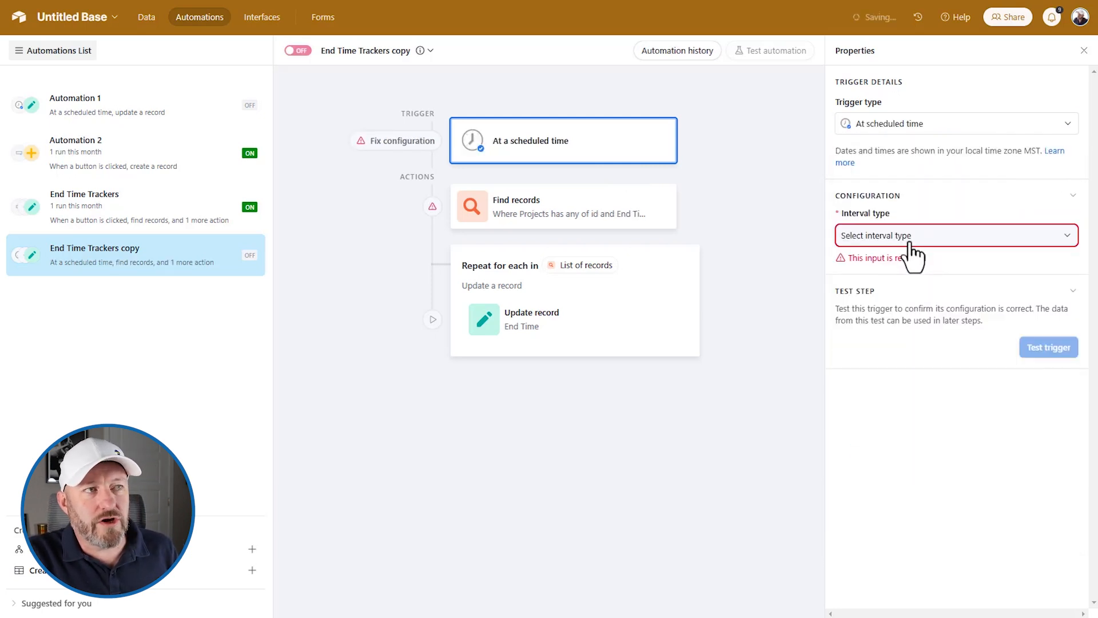
- Schedule the trigger in days, every 1 day at 6:00pm, and test it
left_click(910, 239)
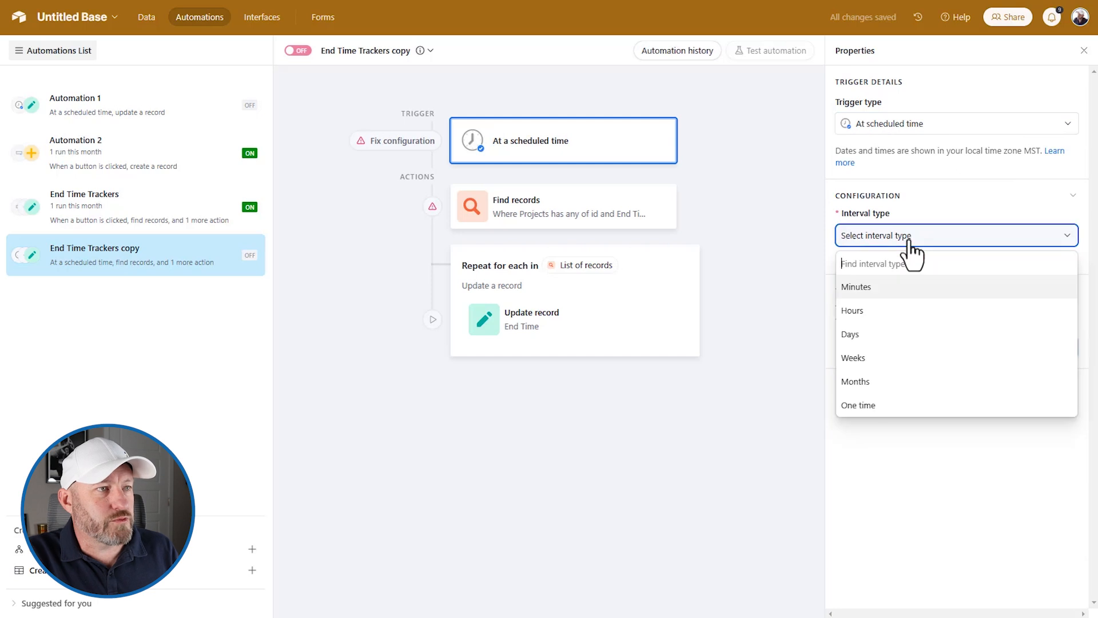
left_click(874, 336)
left_click(897, 291)
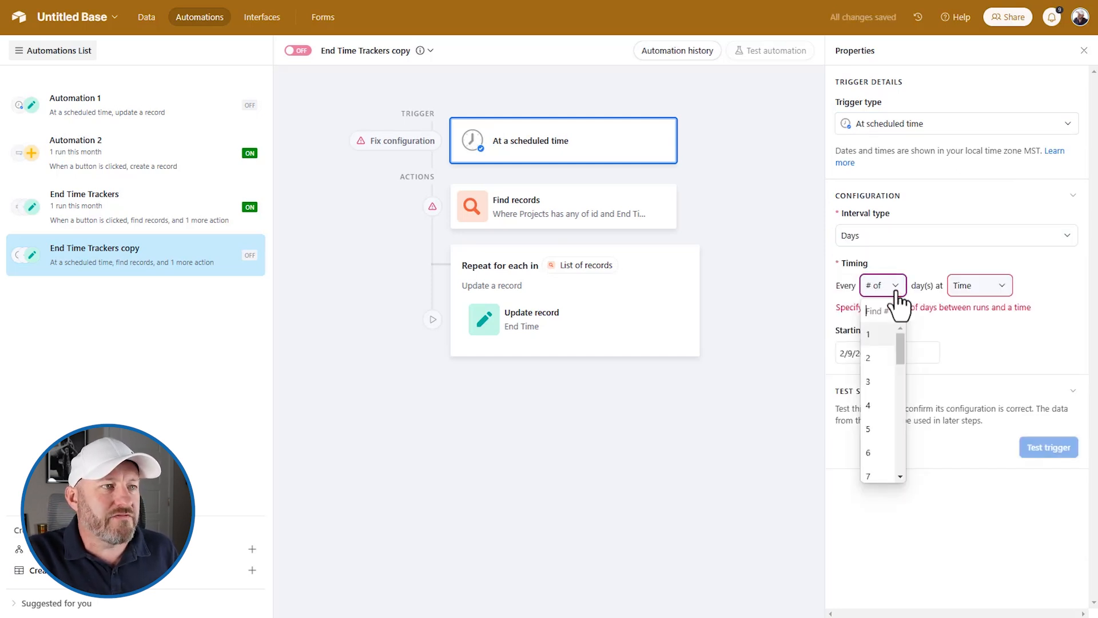
left_click(888, 328)
left_click(972, 298)
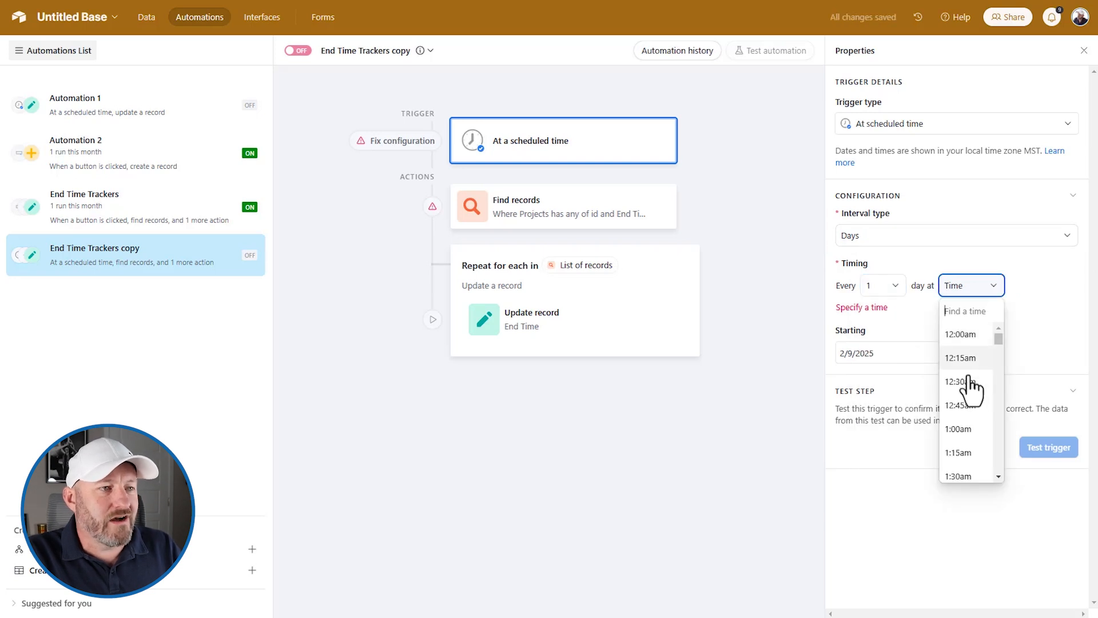
type("6")
scroll(961, 395, "down", 1)
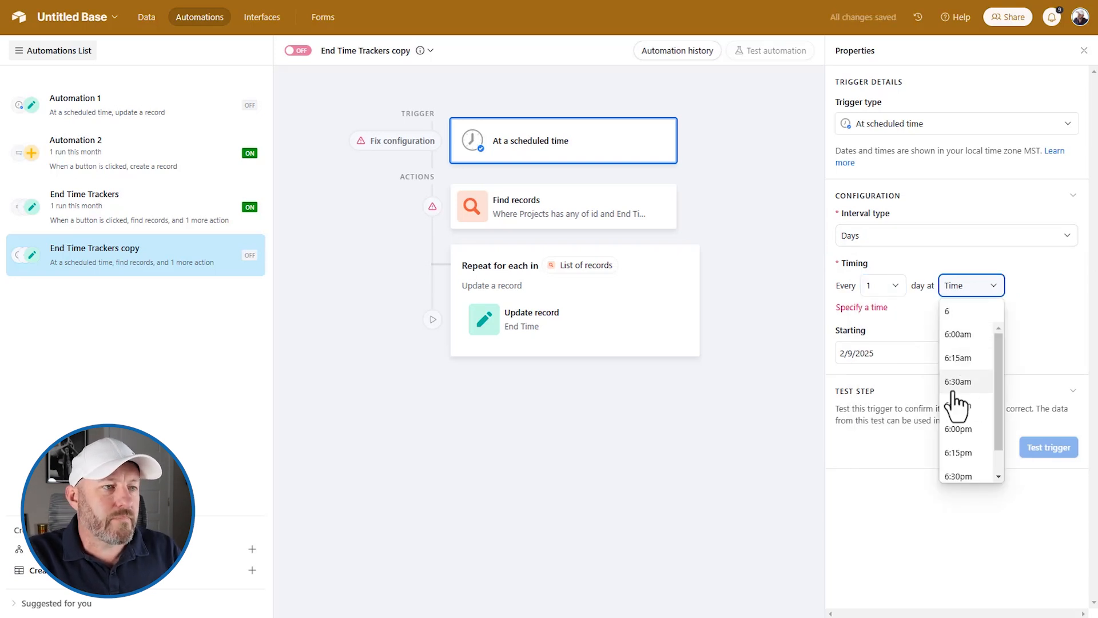
left_click(959, 400)
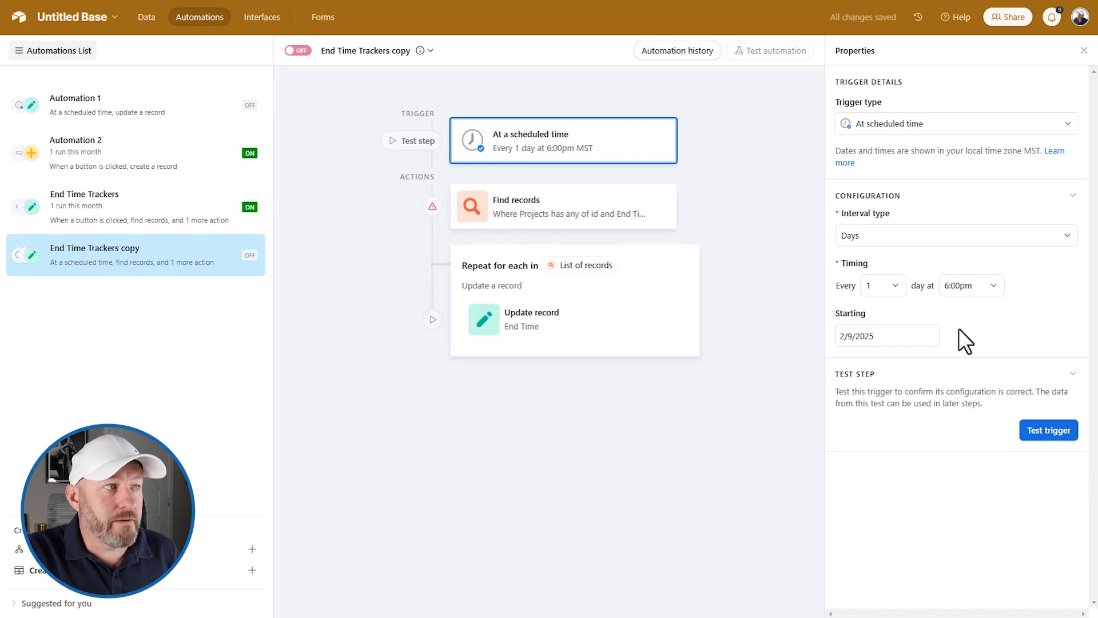
left_click(1030, 433)
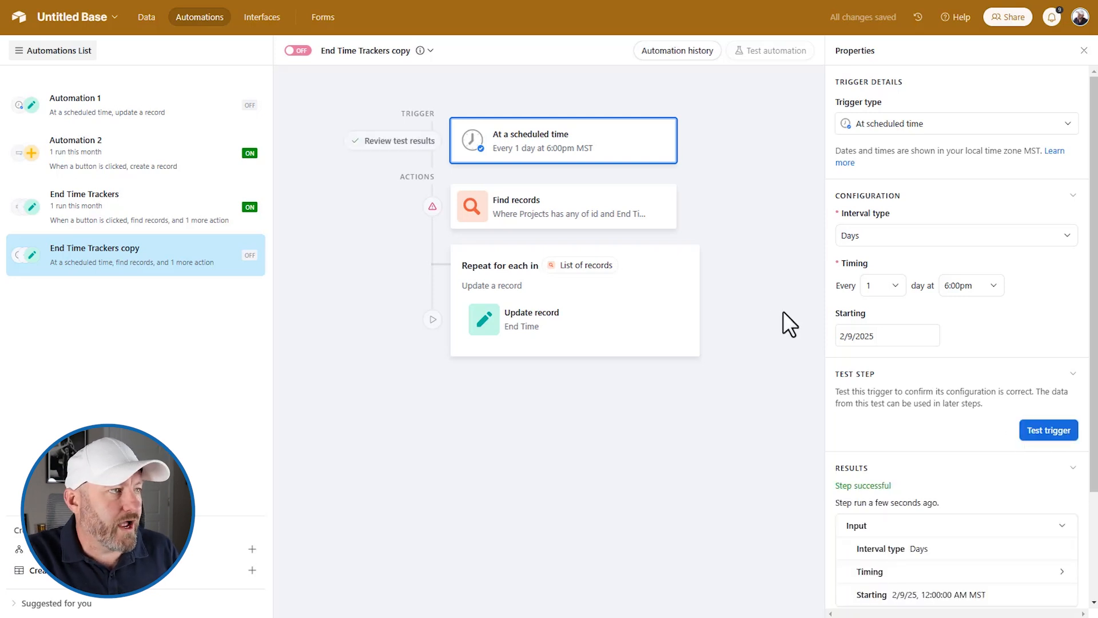
- Remove the Projects and User conditions from the Find records action, keeping only End Time is empty, and turn the copied automation on
left_click(558, 226)
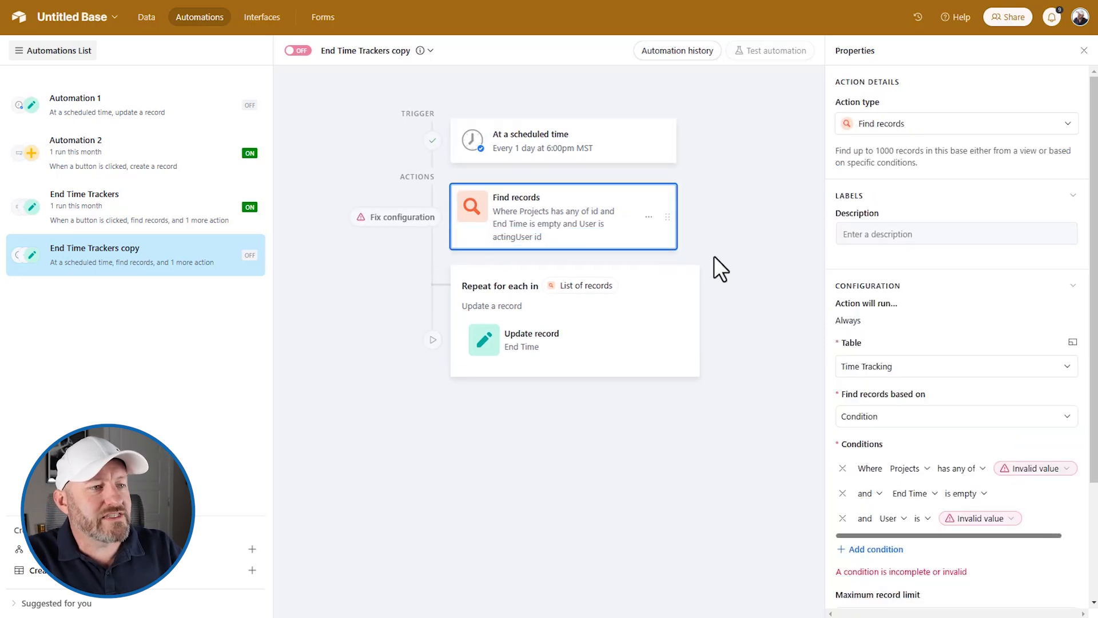
mouse_move(1033, 473)
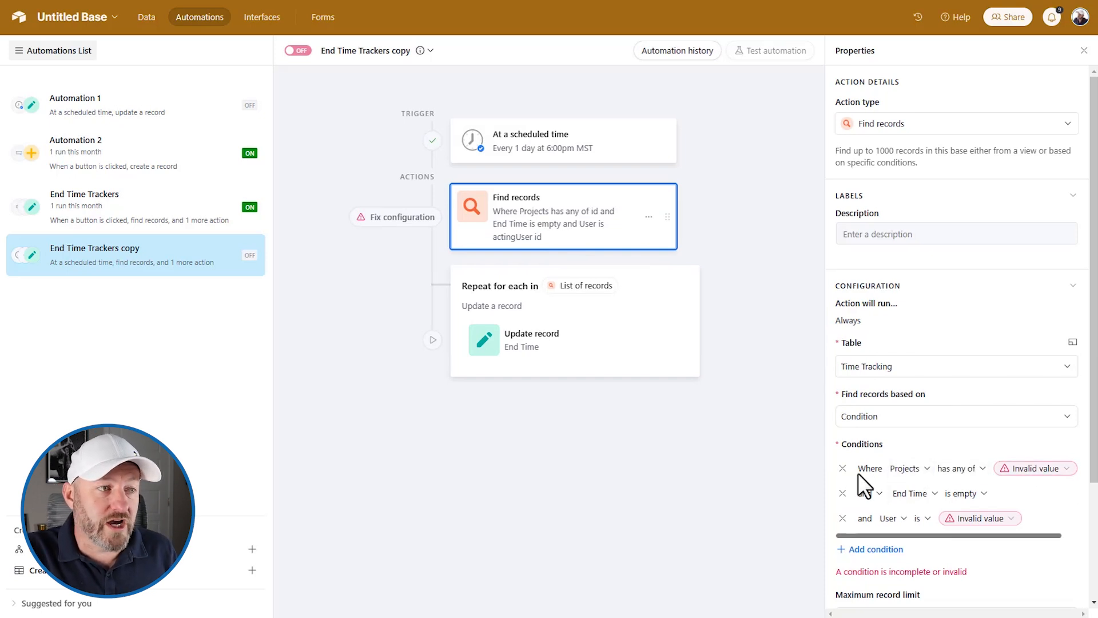
left_click(843, 468)
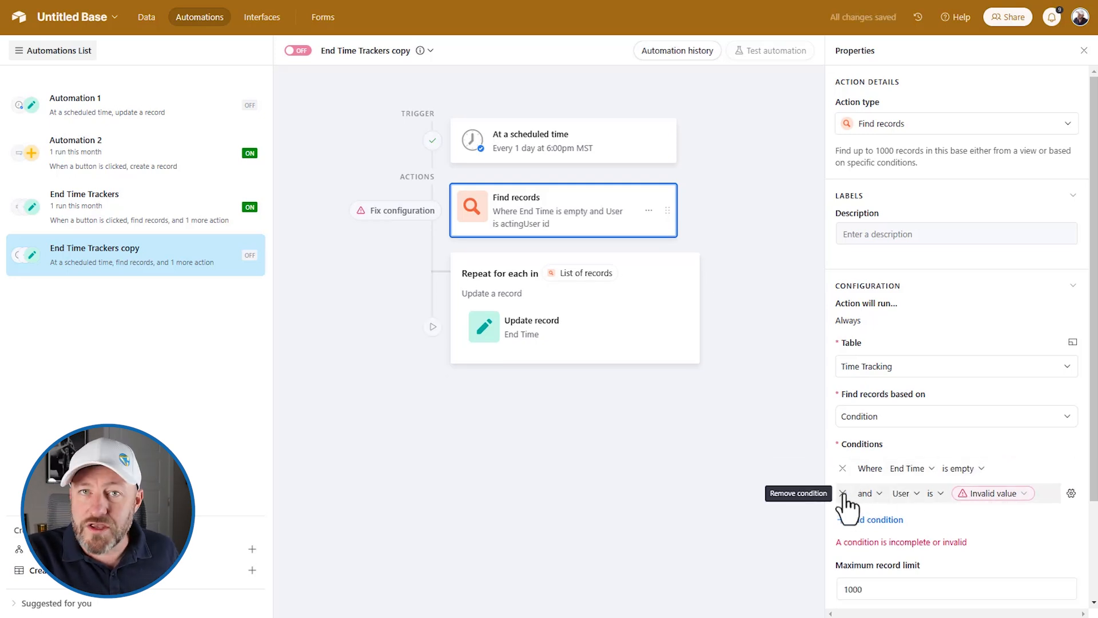
left_click(842, 493)
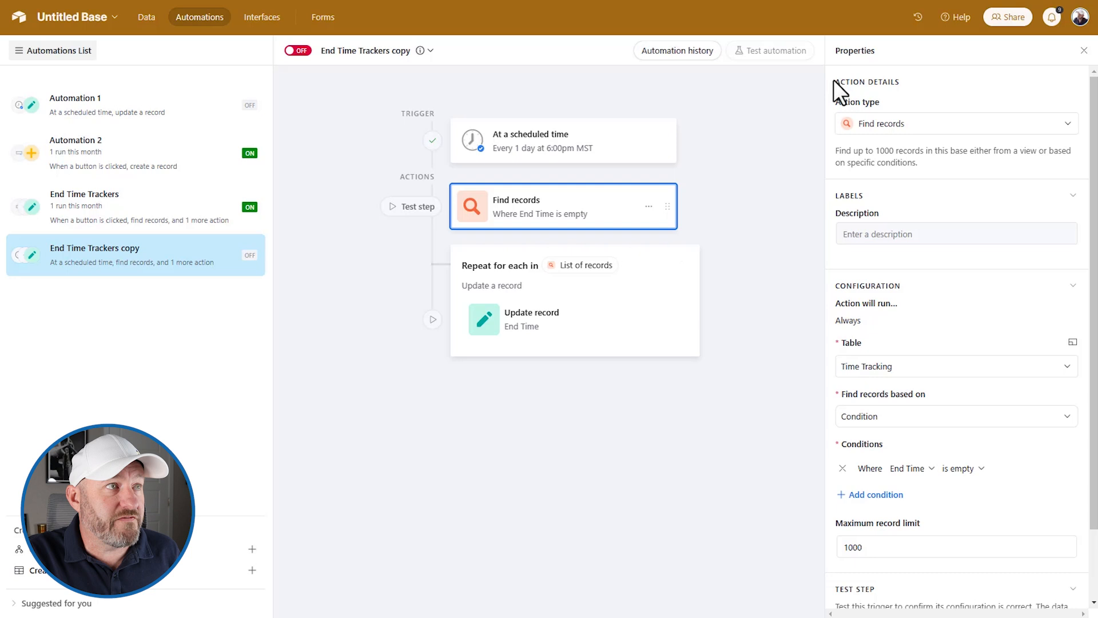
left_click(298, 50)
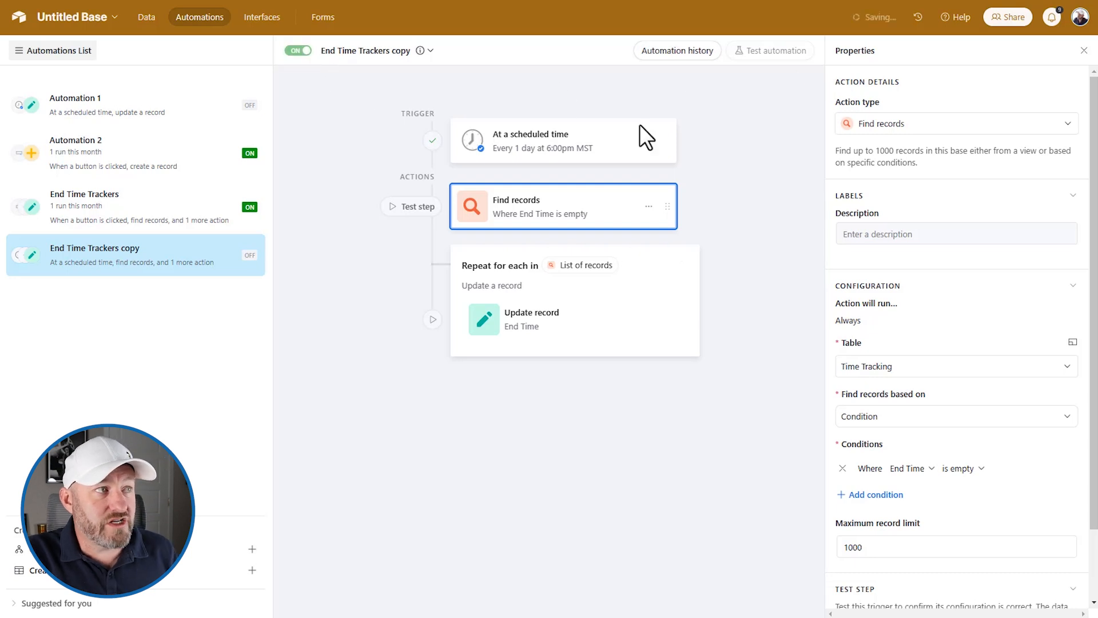